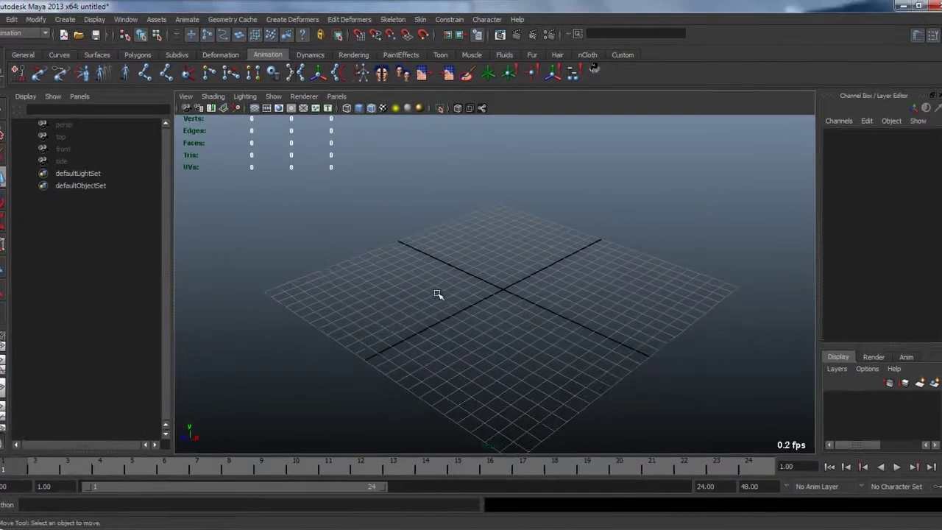
# Create a polygon plane at the origin and scale it uniformly to about 26.2 on all axes.
pyautogui.rightClick(444, 294)
pyautogui.keyDown('shift'); pyautogui.moveTo(461, 293); pyautogui.dragTo(456, 296, button='right'); pyautogui.keyUp('shift')
pyautogui.press('t')
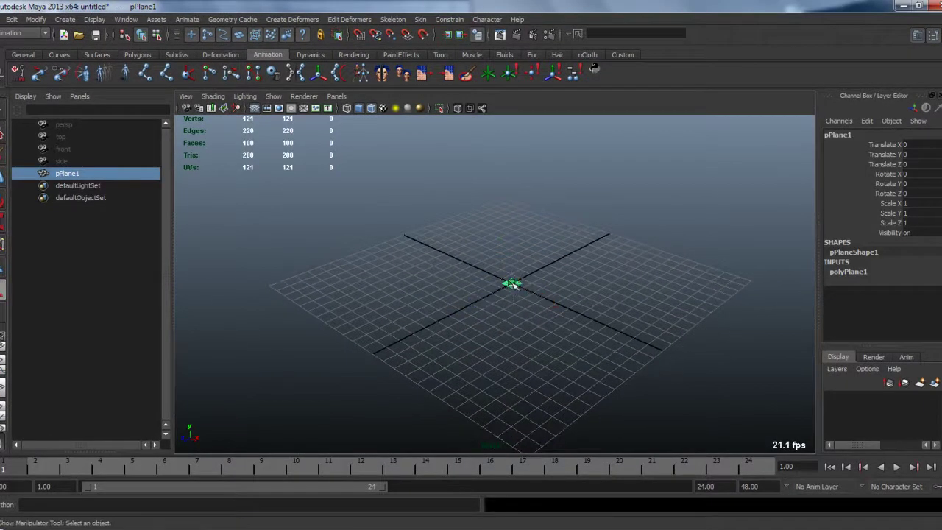
pyautogui.press('r')
pyautogui.moveTo(525, 290); pyautogui.dragTo(594, 282)
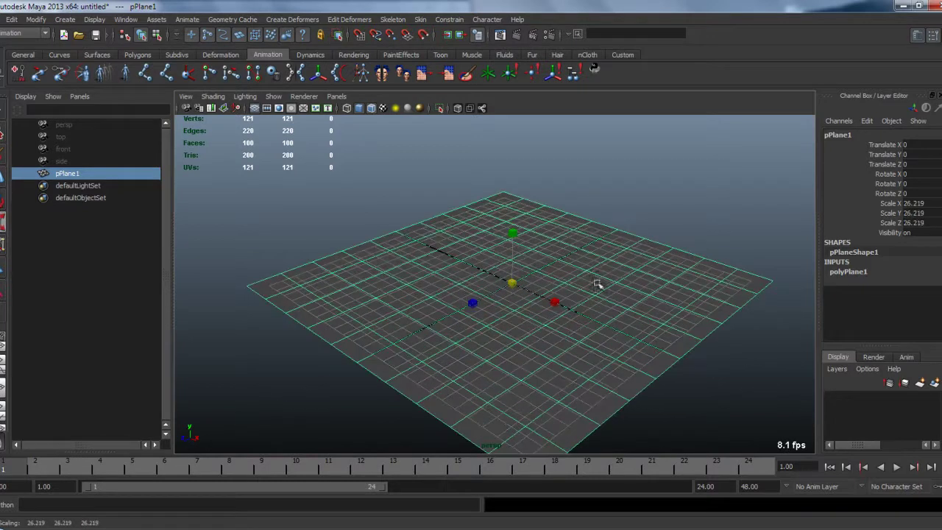
# Raise the plane's width and height subdivisions equally until the mesh has 729 faces.
pyautogui.click(846, 272)
pyautogui.click(873, 301)
pyautogui.keyDown('shift'); pyautogui.click(872, 310); pyautogui.keyUp('shift')
pyautogui.moveTo(595, 312); pyautogui.dragTo(642, 317, button='middle')
pyautogui.click(641, 316)
# Create a locator and raise it above the plane to a Translate Y of about 3.95.
pyautogui.click(488, 73)
pyautogui.keyDown('alt'); pyautogui.moveTo(474, 267); pyautogui.dragTo(526, 286, button='middle'); pyautogui.keyUp('alt')
pyautogui.press('w')
pyautogui.moveTo(519, 307); pyautogui.dragTo(518, 211)
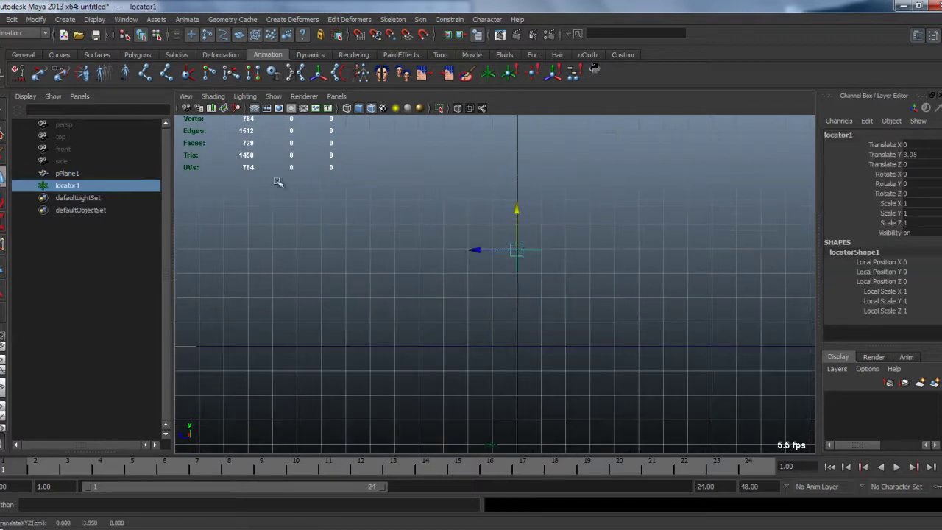
# Rename the locator as ctrl and the polygon plane as collMesh.
pyautogui.doubleClick(115, 188)
pyautogui.write('ctrl')
pyautogui.press('Return')
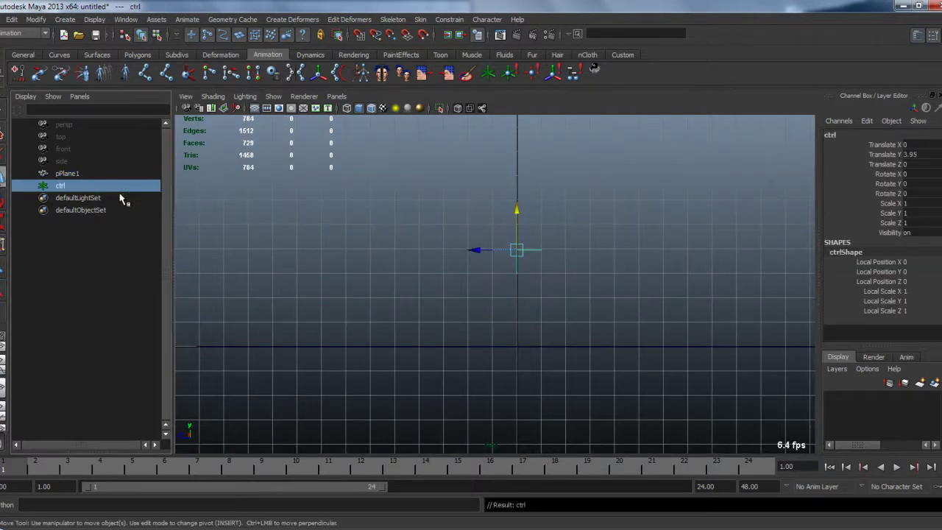
pyautogui.doubleClick(109, 174)
pyautogui.write('collMesh')
pyautogui.press('Return')
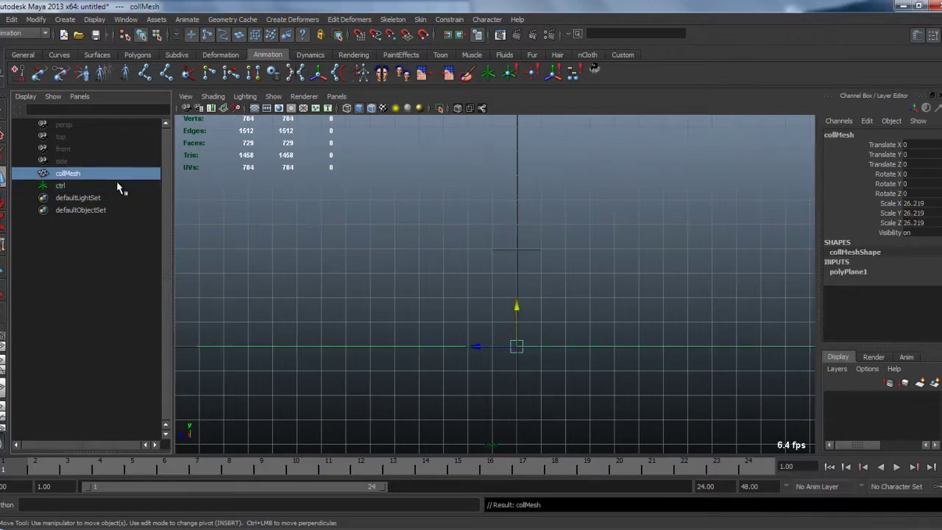
# Duplicate the ctrl locator and rename the copy as collPoint.
pyautogui.click(530, 257)
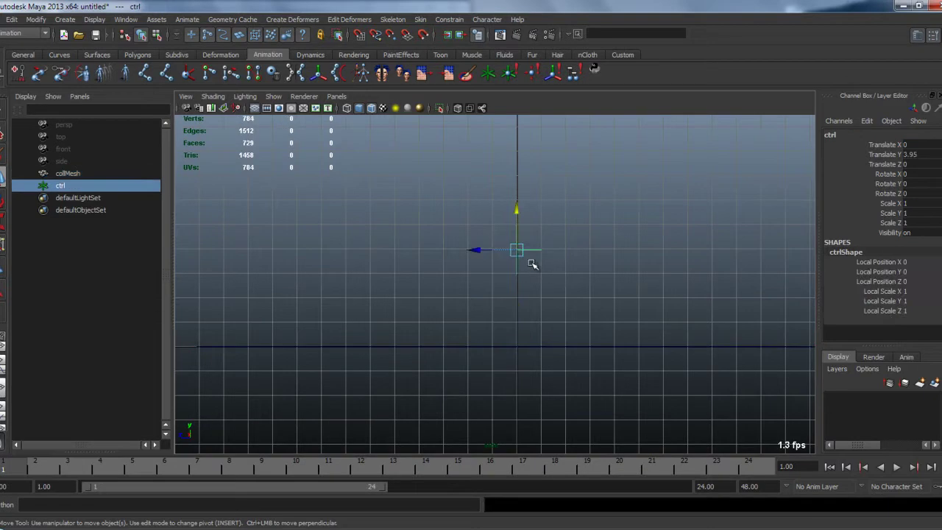
pyautogui.hotkey('ctrl', 'd')
pyautogui.doubleClick(76, 199)
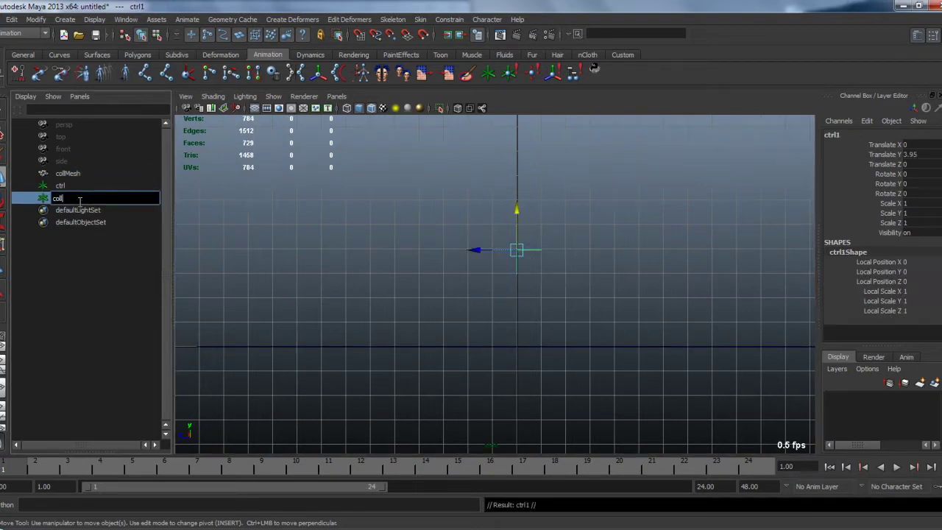
pyautogui.write('collPoint')
pyautogui.press('Return')
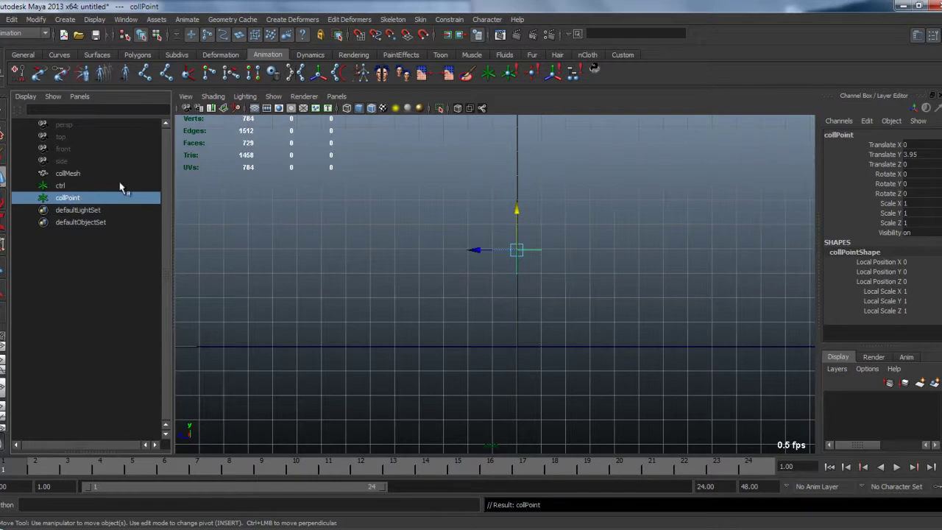
# Parent the collPoint locator under the ctrl locator and clear the selection.
pyautogui.keyDown('ctrl'); pyautogui.click(58, 186); pyautogui.keyUp('ctrl')
pyautogui.press('p')
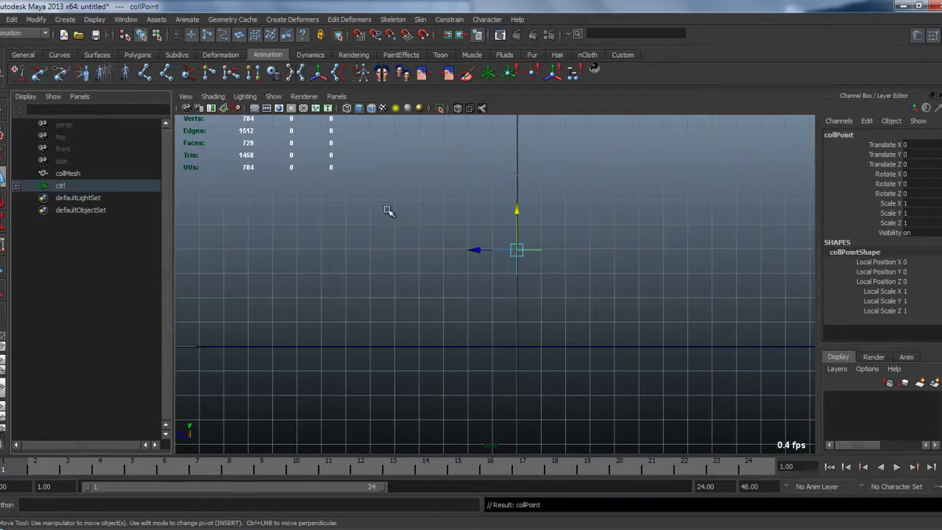
pyautogui.click(379, 254)
# Create a polygon cube at the origin.
pyautogui.keyDown('shift'); pyautogui.moveTo(381, 260); pyautogui.dragTo(340, 278, button='right'); pyautogui.keyUp('shift')
pyautogui.press('Delete')
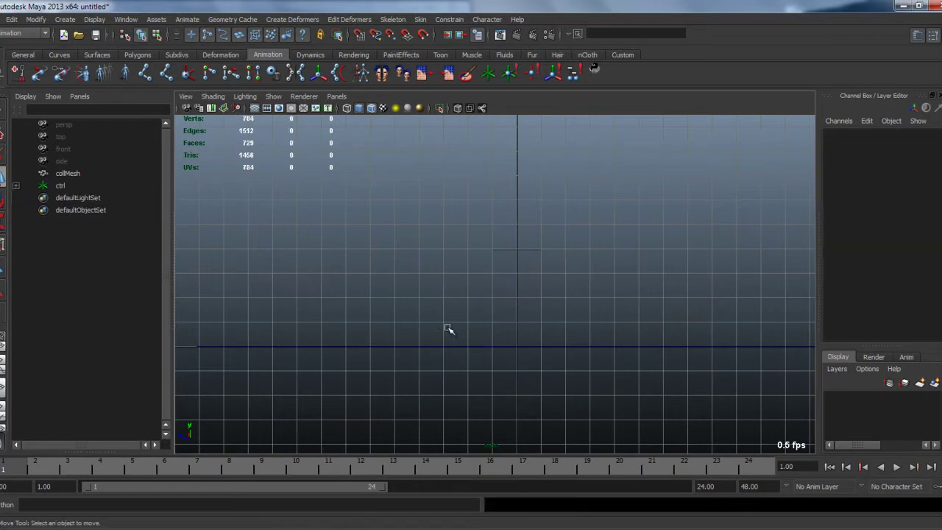
pyautogui.keyDown('shift'); pyautogui.moveTo(460, 306); pyautogui.dragTo(459, 336, button='right'); pyautogui.keyUp('shift')
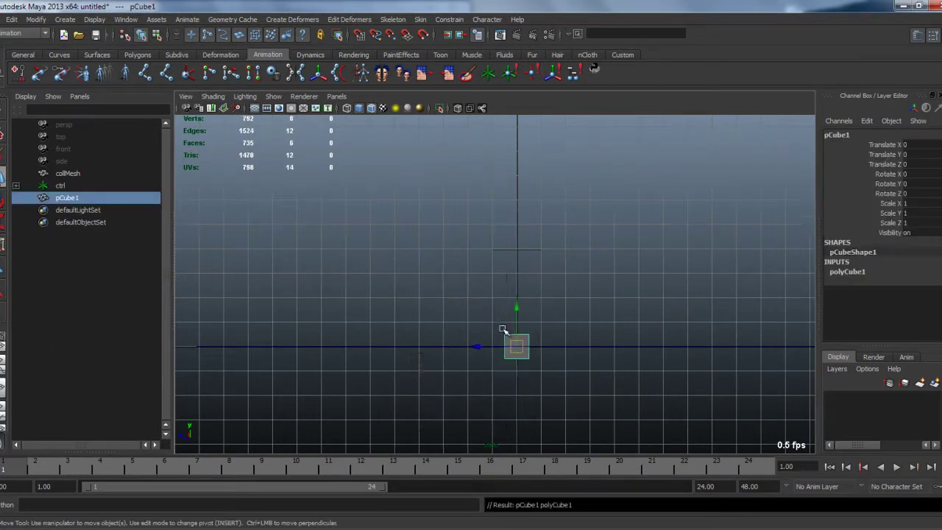
# Set the Visibility of the collPoint locator under ctrl to off, collapse the hierarchy and clear the selection.
pyautogui.click(16, 186)
pyautogui.click(80, 197)
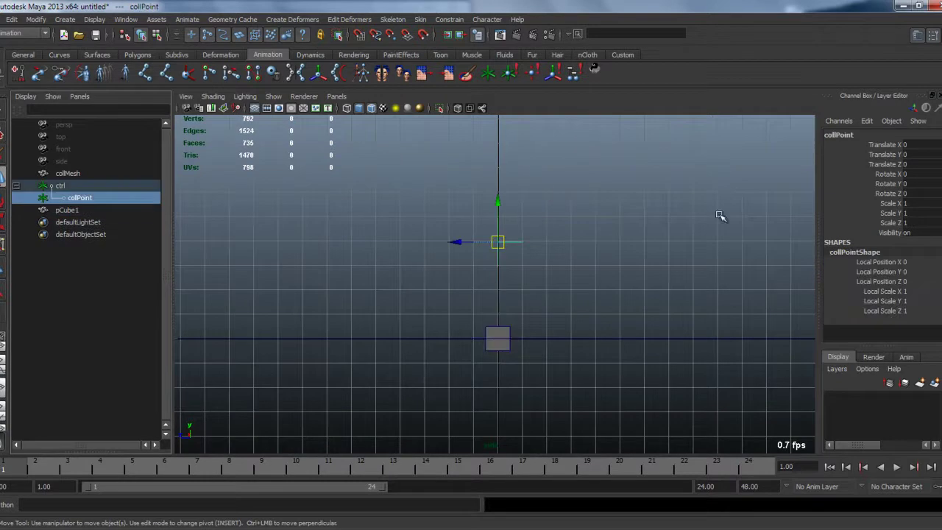
pyautogui.click(926, 231)
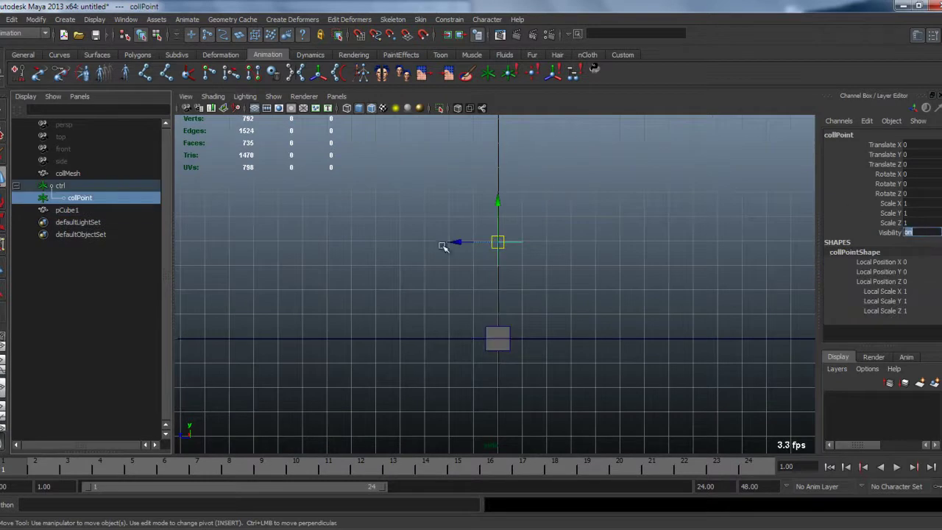
pyautogui.keyDown('alt'); pyautogui.moveTo(465, 289); pyautogui.dragTo(446, 280, button='middle'); pyautogui.keyUp('alt')
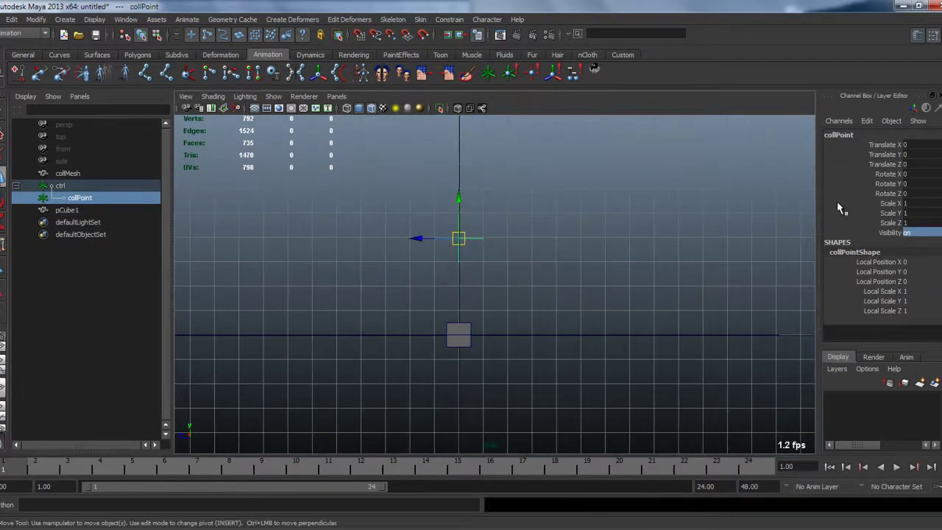
pyautogui.click(916, 231)
pyautogui.write('off')
pyautogui.keyDown('alt'); pyautogui.moveTo(331, 243); pyautogui.dragTo(310, 270, button='middle'); pyautogui.keyUp('alt')
pyautogui.click(59, 186)
pyautogui.click(16, 186)
pyautogui.click(549, 279)
# Open the Node Editor.
pyautogui.press('space')
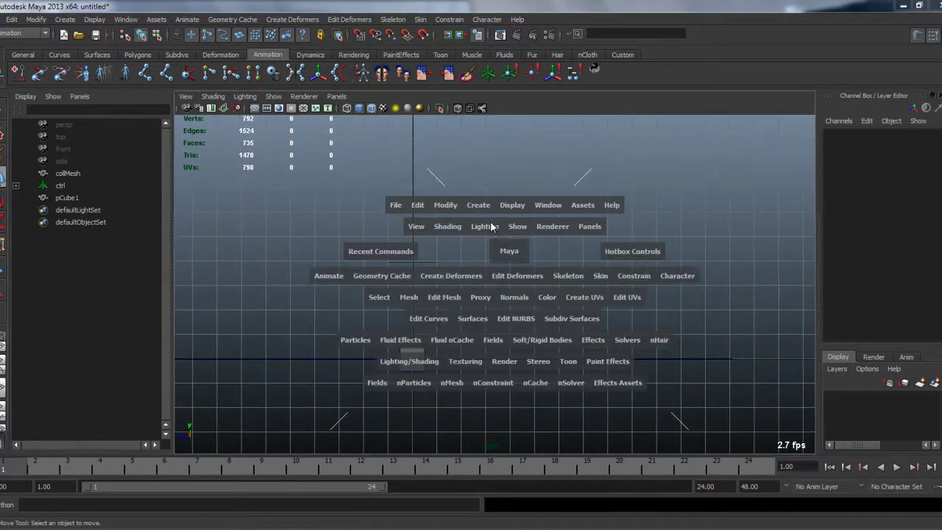
pyautogui.click(548, 205)
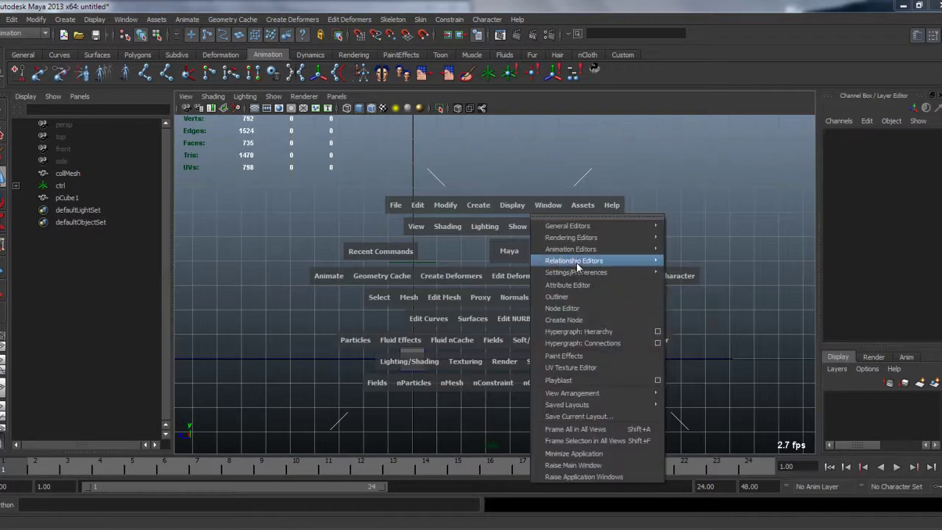
pyautogui.moveTo(576, 253)
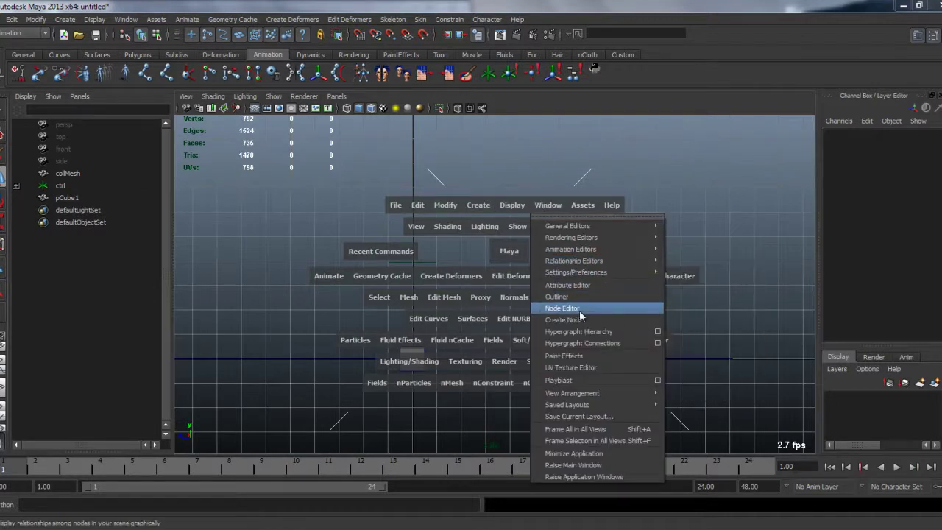
pyautogui.click(578, 307)
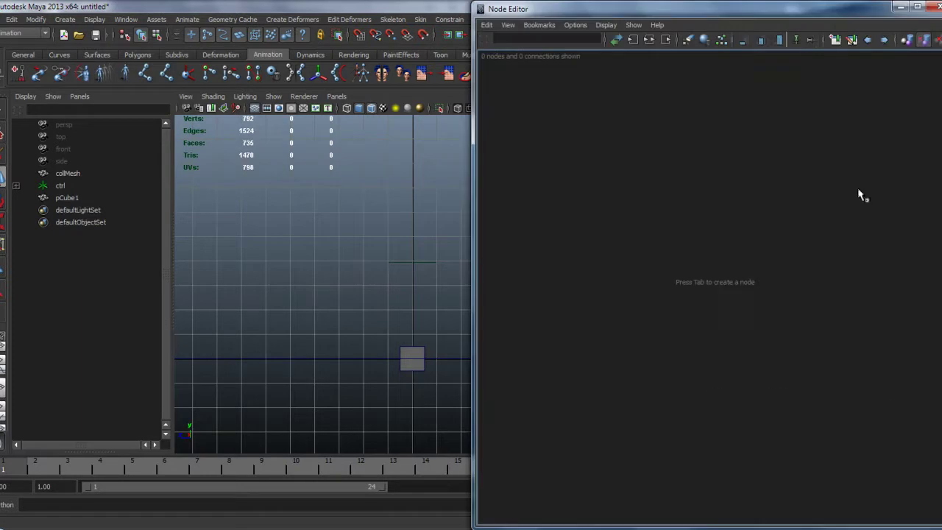
# Create a closestPointOnMesh node in the Node Editor.
pyautogui.press('Tab')
pyautogui.write('clos')
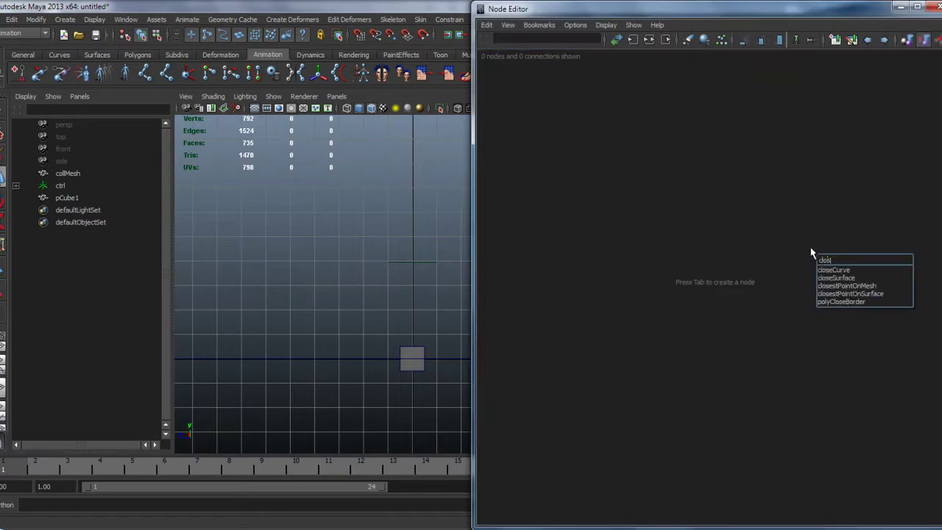
pyautogui.press('Down')
pyautogui.press('Down')
pyautogui.press('Down')
pyautogui.press('Return')
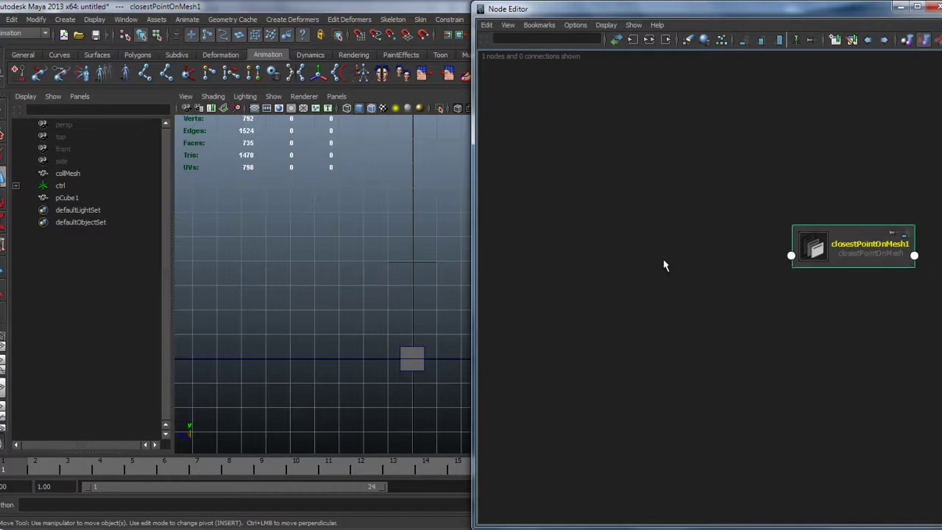
# Add the collMesh transform to the node graph and place it ahead of the closestPointOnMesh node.
pyautogui.click(71, 177)
pyautogui.moveTo(71, 178); pyautogui.dragTo(621, 238, button='middle')
pyautogui.moveTo(655, 253); pyautogui.dragTo(597, 208)
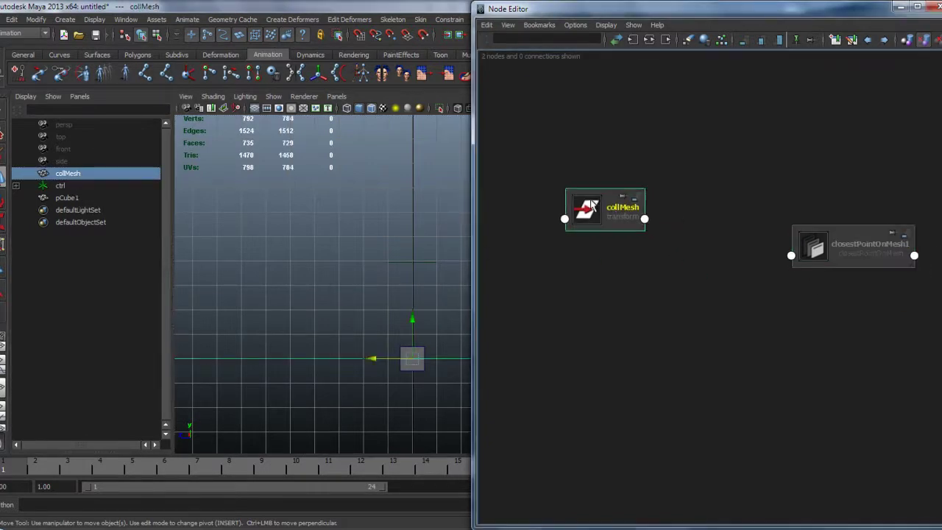
# Display shape nodes in the Outliner and add collMeshShape to the node graph beneath collMesh.
pyautogui.rightClick(62, 173)
pyautogui.click(81, 185)
pyautogui.click(89, 186)
pyautogui.moveTo(89, 186); pyautogui.dragTo(605, 300, button='middle')
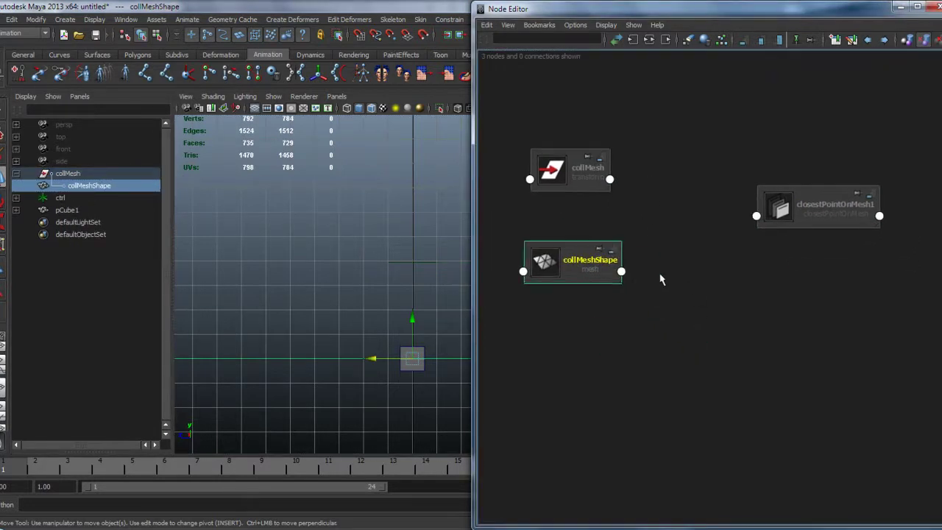
# Connect the Out Mesh of collMeshShape to the inMesh of the closestPointOnMesh node.
pyautogui.click(621, 271)
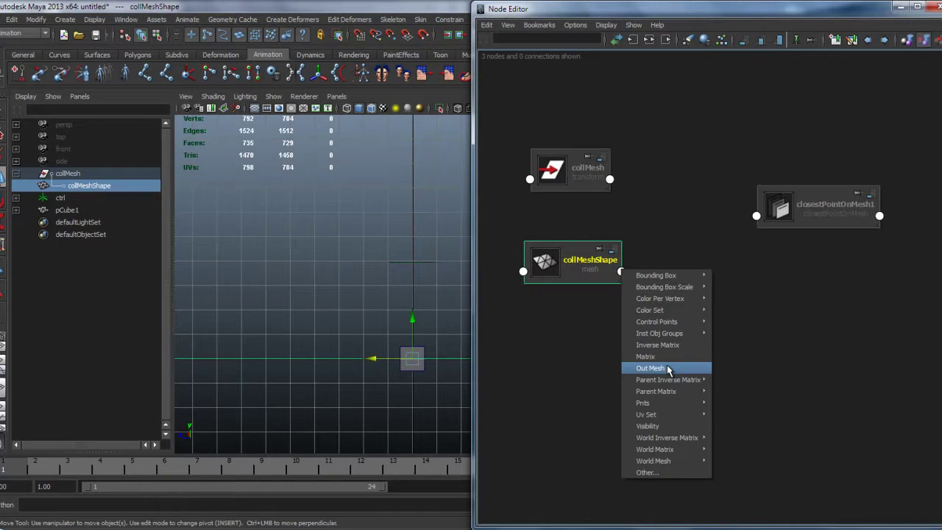
pyautogui.click(651, 368)
pyautogui.click(769, 217)
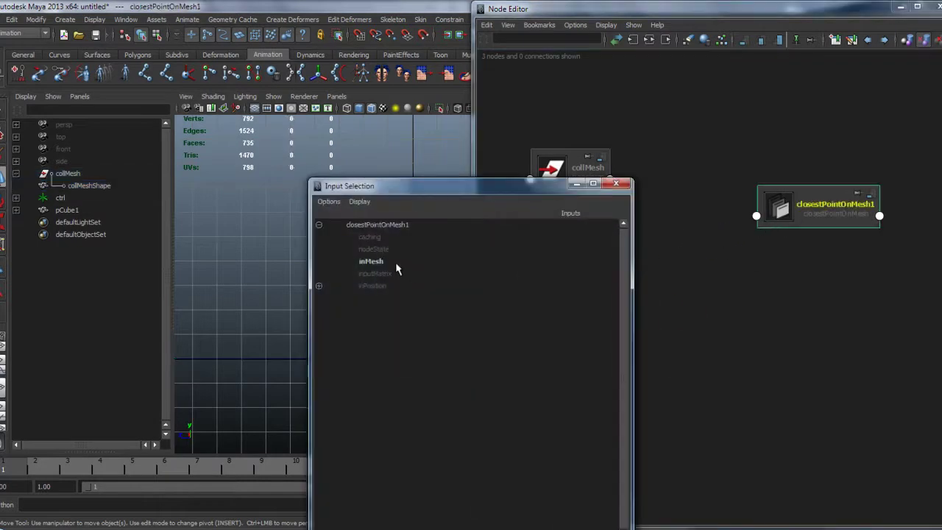
pyautogui.click(396, 268)
# Reposition the collMeshShape and closestPointOnMesh nodes so their connection is easy to read.
pyautogui.click(599, 265)
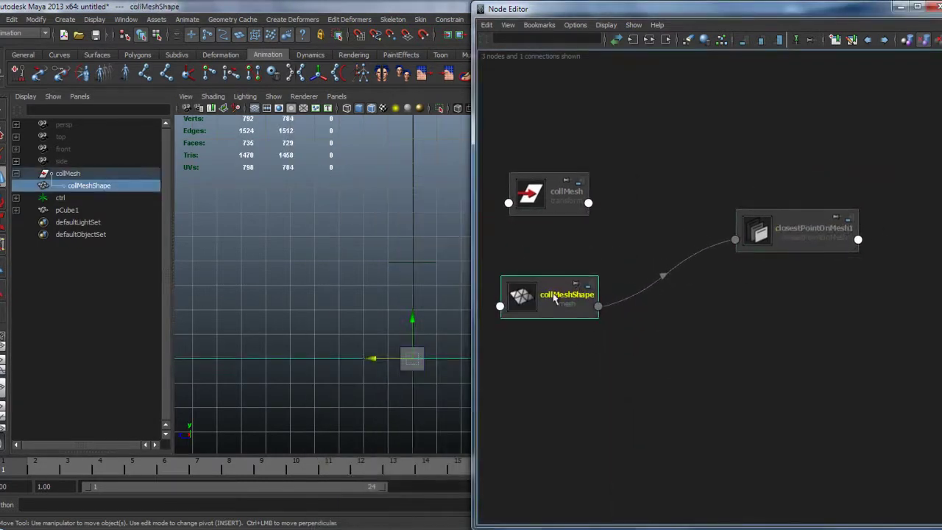
pyautogui.click(792, 231)
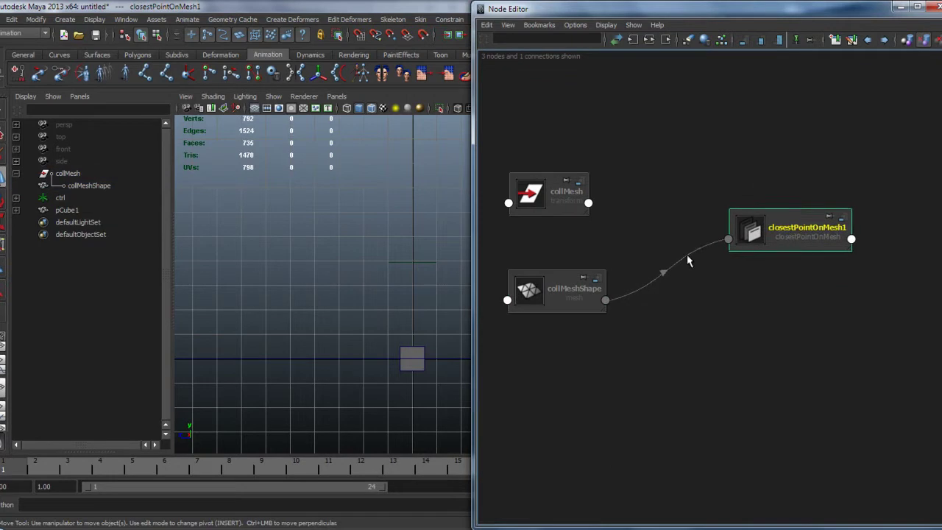
pyautogui.click(592, 303)
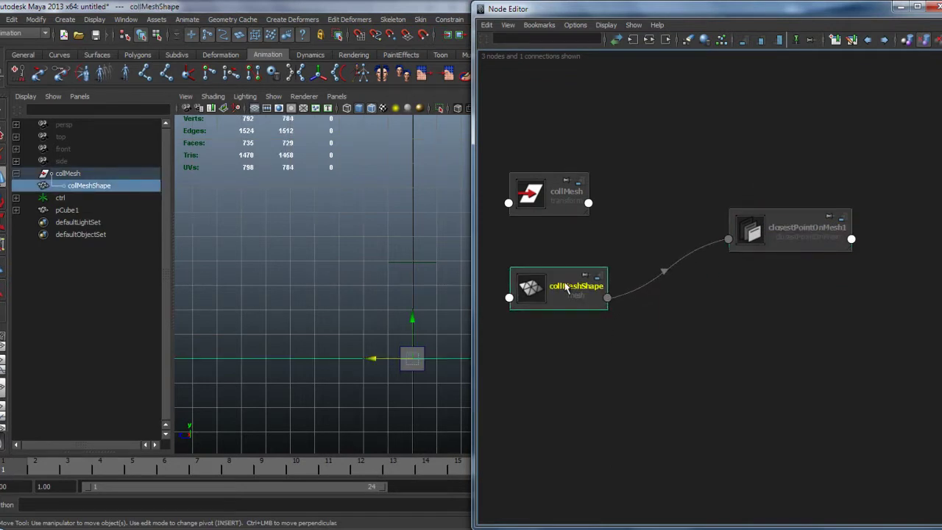
pyautogui.moveTo(579, 308)
pyautogui.mouseDown()
pyautogui.moveTo(591, 300)
pyautogui.moveTo(584, 313)
pyautogui.mouseUp()
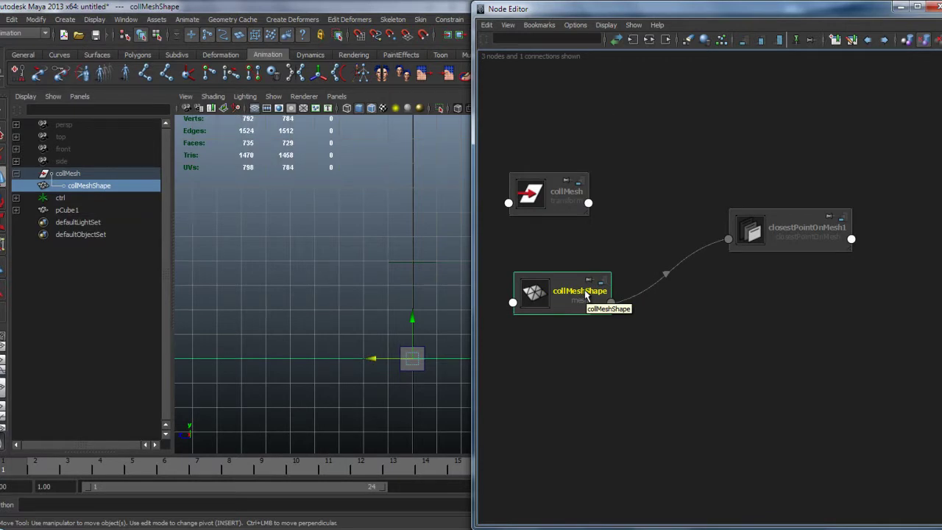
# Connect World Matrix[0] of the collMesh transform to the inputMatrix of the closestPointOnMesh node.
pyautogui.click(588, 204)
pyautogui.moveTo(643, 462)
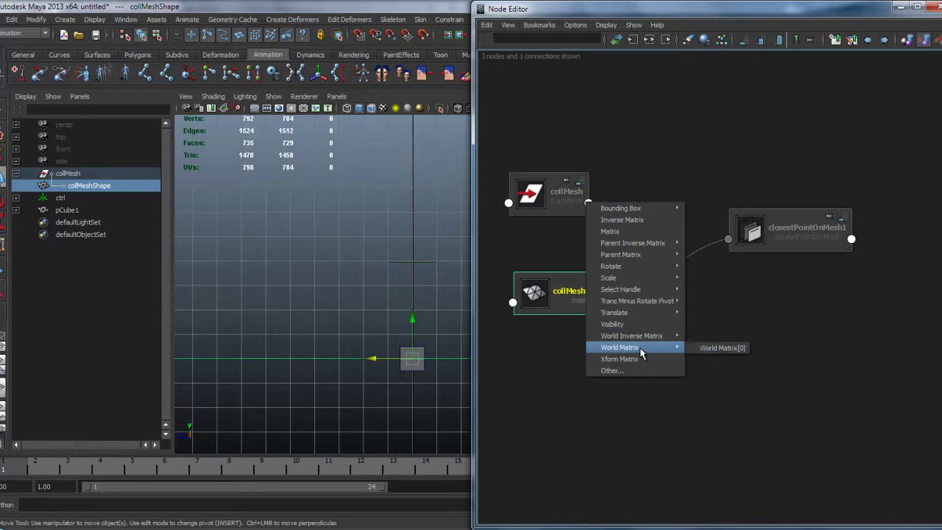
pyautogui.click(725, 461)
pyautogui.click(728, 239)
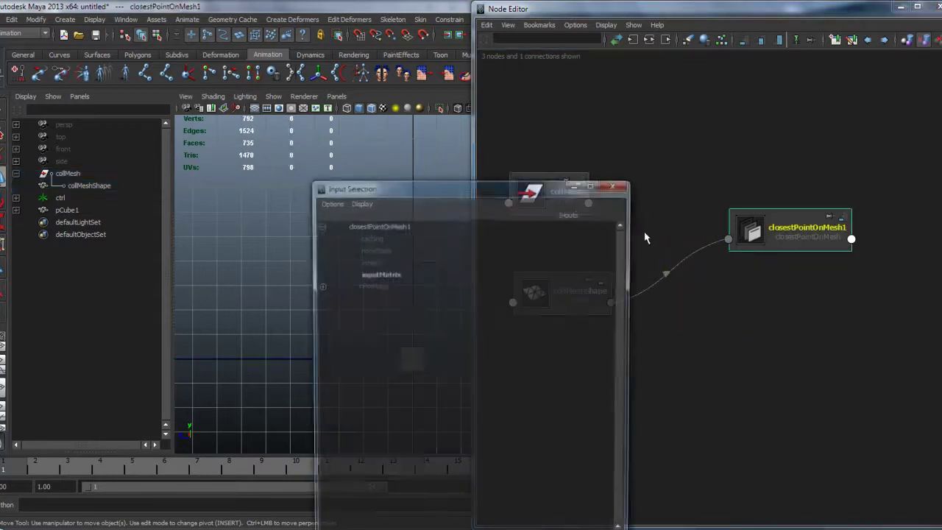
pyautogui.click(402, 275)
# Test moving the collMesh plane away from the origin and undo the move.
pyautogui.click(276, 359)
pyautogui.moveTo(409, 362); pyautogui.dragTo(367, 405)
pyautogui.hotkey('ctrl', 'z')
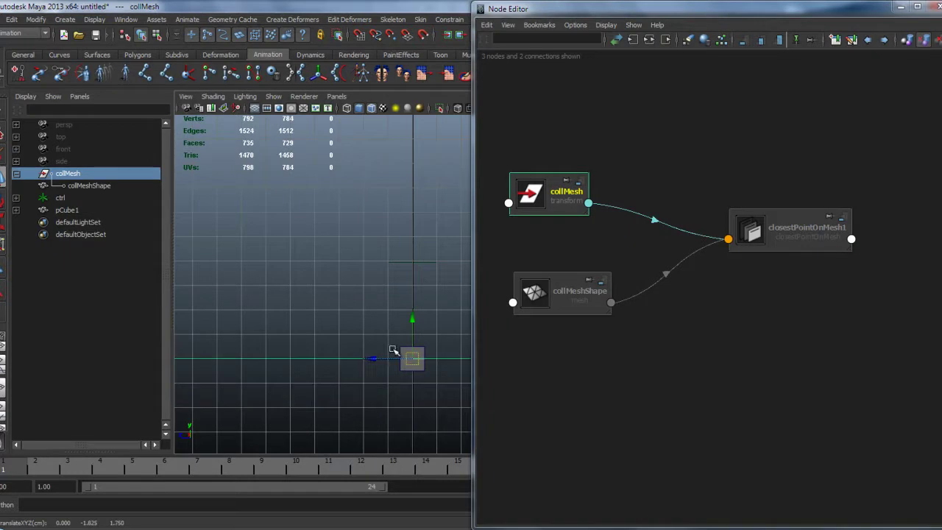
# Arrange the graph compactly, with collMesh and collMeshShape stacked in front of the closestPointOnMesh node.
pyautogui.moveTo(791, 241); pyautogui.dragTo(764, 247)
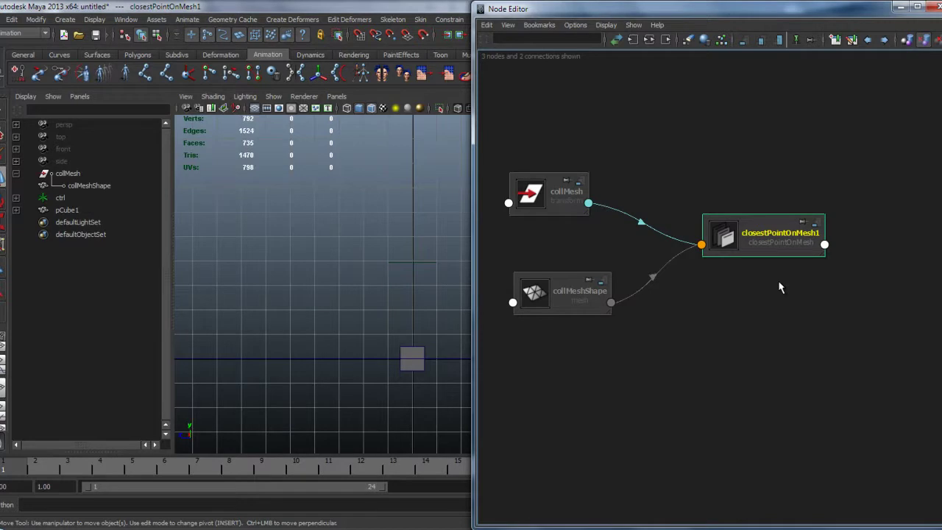
pyautogui.moveTo(548, 212); pyautogui.dragTo(541, 223)
pyautogui.moveTo(600, 296); pyautogui.dragTo(553, 286)
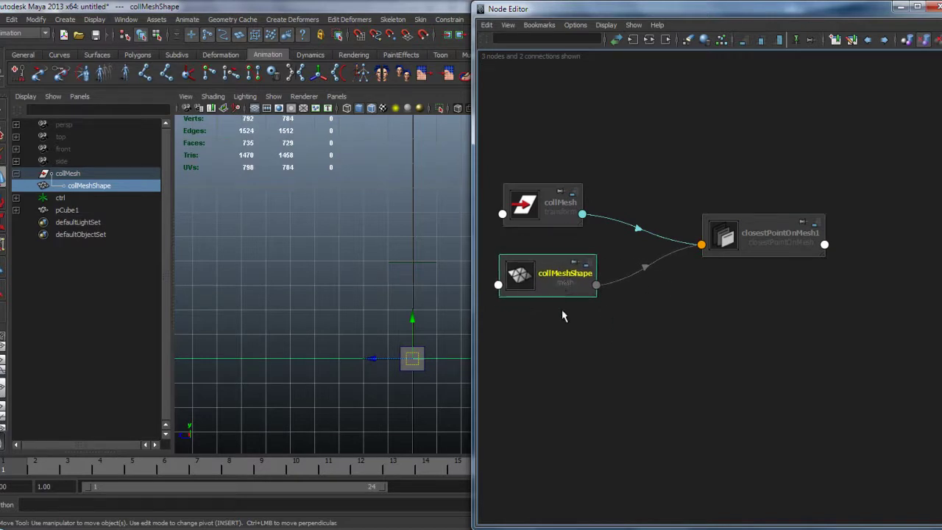
# Hide shape nodes in the Outliner and add the collPoint transform under ctrl to the node graph.
pyautogui.rightClick(88, 183)
pyautogui.click(110, 202)
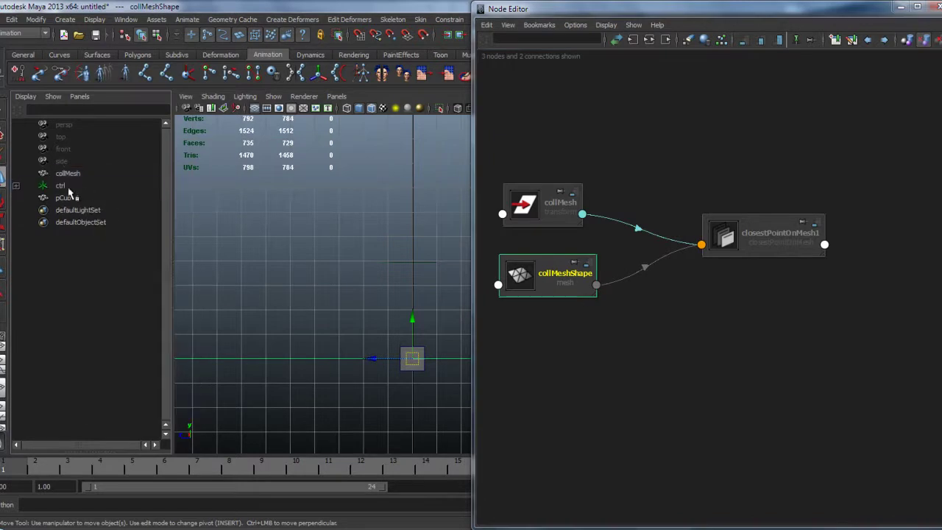
pyautogui.click(67, 187)
pyautogui.click(15, 185)
pyautogui.click(79, 197)
pyautogui.moveTo(131, 199); pyautogui.dragTo(555, 138, button='middle')
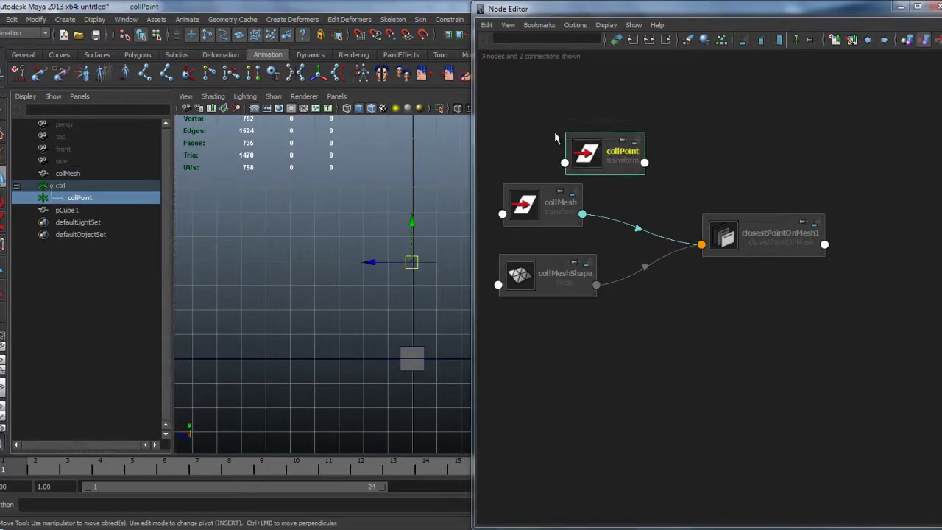
# Create a decomposeMatrix node and place it beside the collPoint node.
pyautogui.click(690, 164)
pyautogui.press('Tab')
pyautogui.write('dec')
pyautogui.click(733, 177)
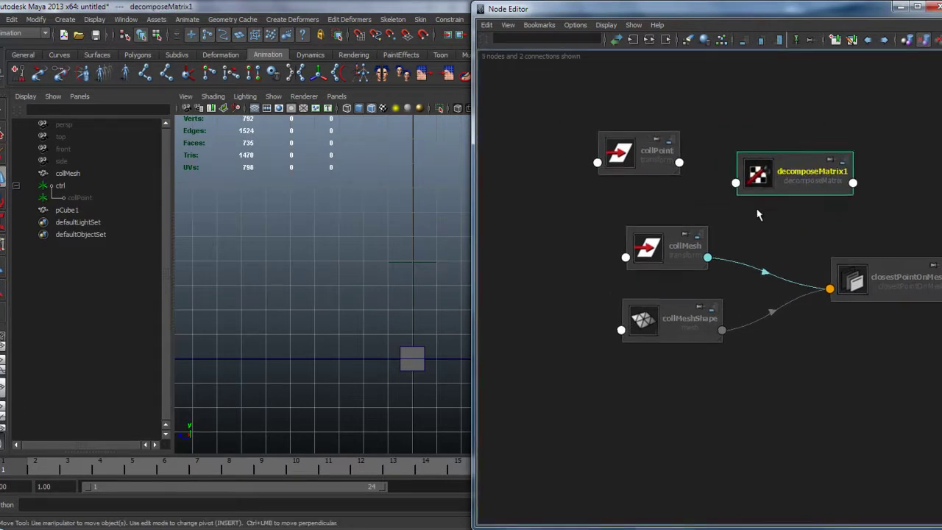
pyautogui.click(630, 174)
pyautogui.click(747, 185)
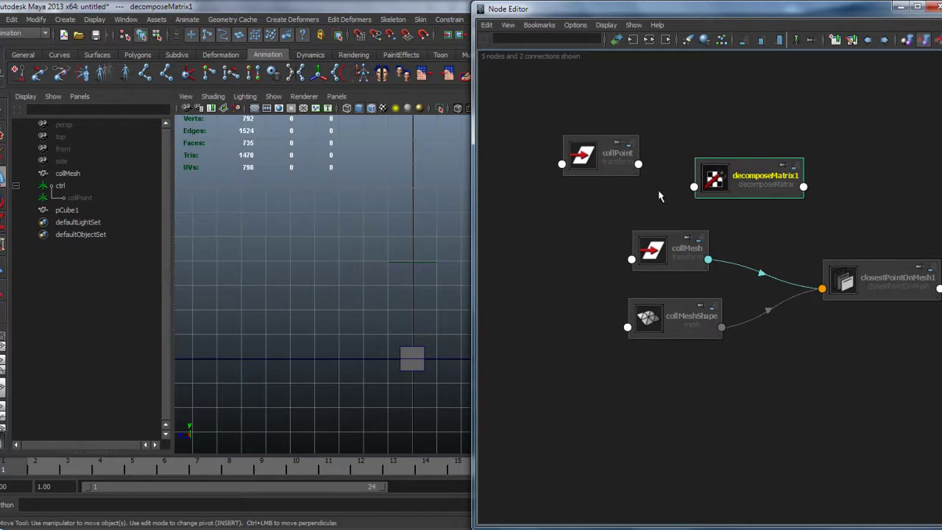
# Connect World Matrix[0] of collPoint to the Input Matrix of the decomposeMatrix node.
pyautogui.click(638, 163)
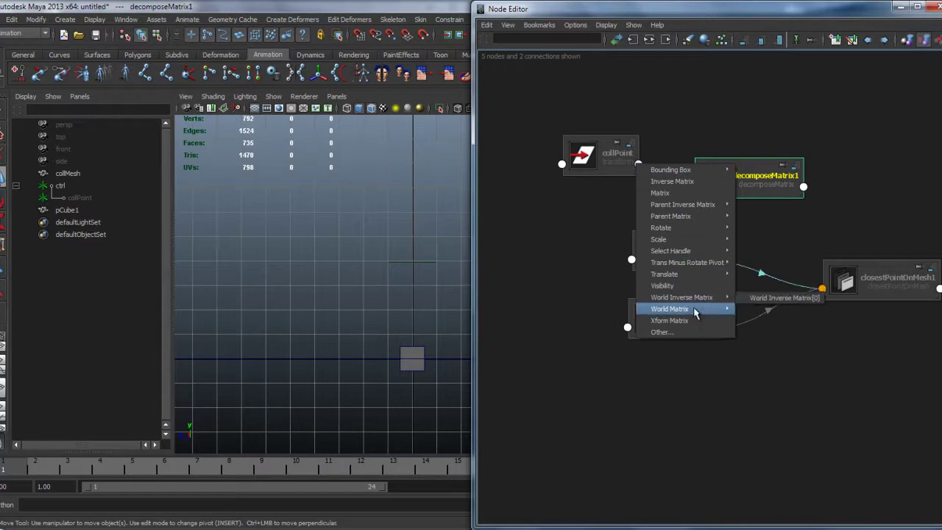
pyautogui.moveTo(733, 309)
pyautogui.click(771, 309)
pyautogui.click(695, 185)
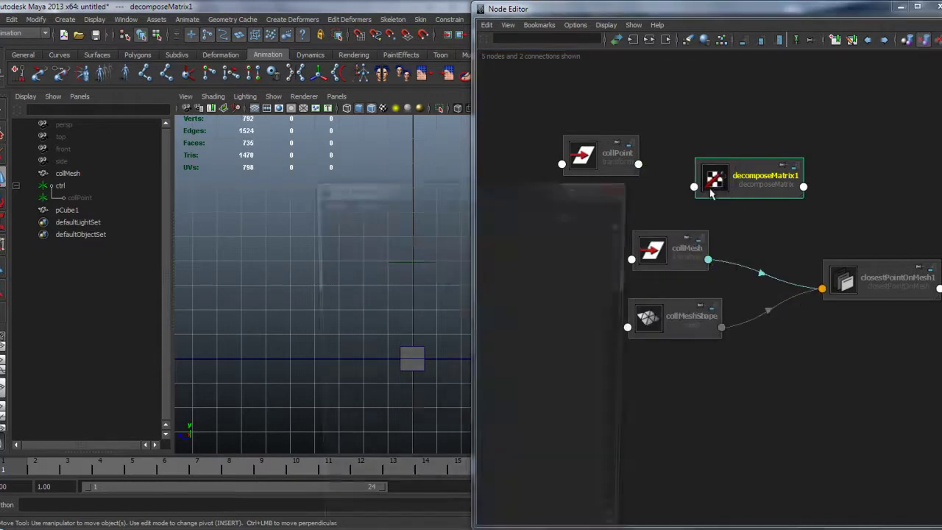
pyautogui.click(404, 262)
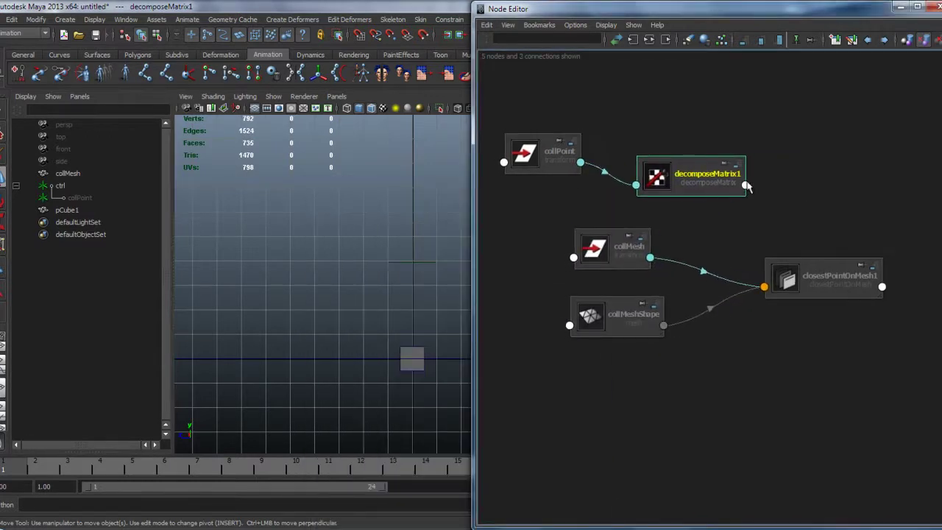
# Connect Output Translate of the decomposeMatrix node to In Position of the closestPointOnMesh node.
pyautogui.click(743, 185)
pyautogui.click(784, 247)
pyautogui.click(763, 287)
pyautogui.click(781, 294)
pyautogui.click(420, 287)
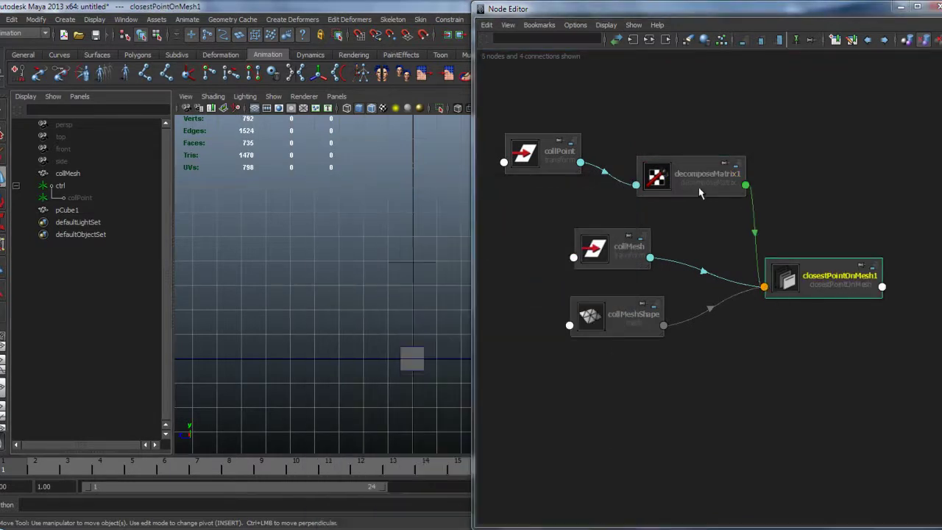
# Line up the collPoint and decomposeMatrix nodes above the collMesh nodes.
pyautogui.click(577, 163)
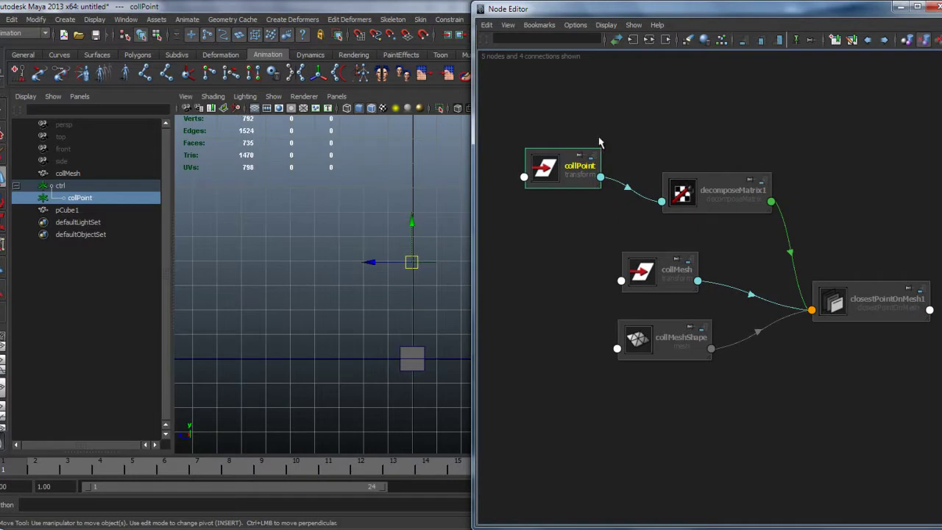
pyautogui.moveTo(709, 192); pyautogui.dragTo(702, 184)
pyautogui.moveTo(574, 170); pyautogui.dragTo(572, 169)
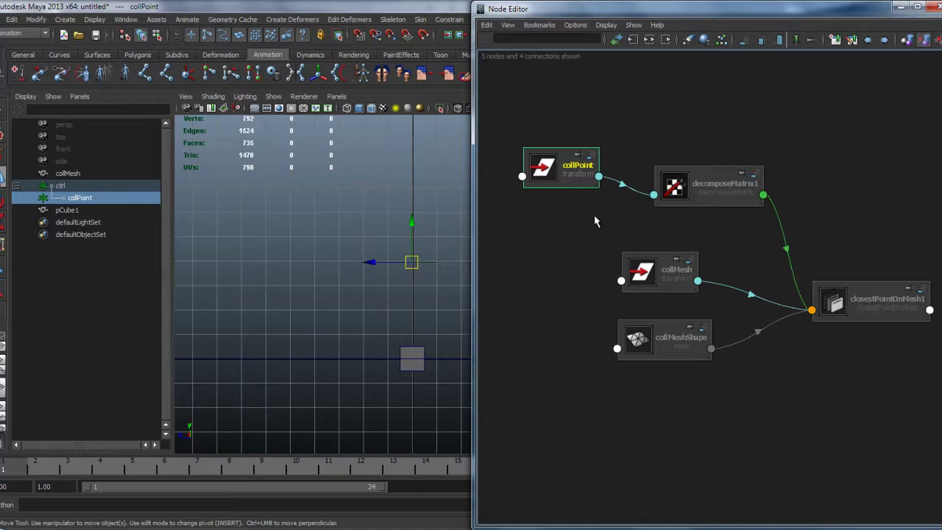
pyautogui.moveTo(555, 171); pyautogui.dragTo(543, 150)
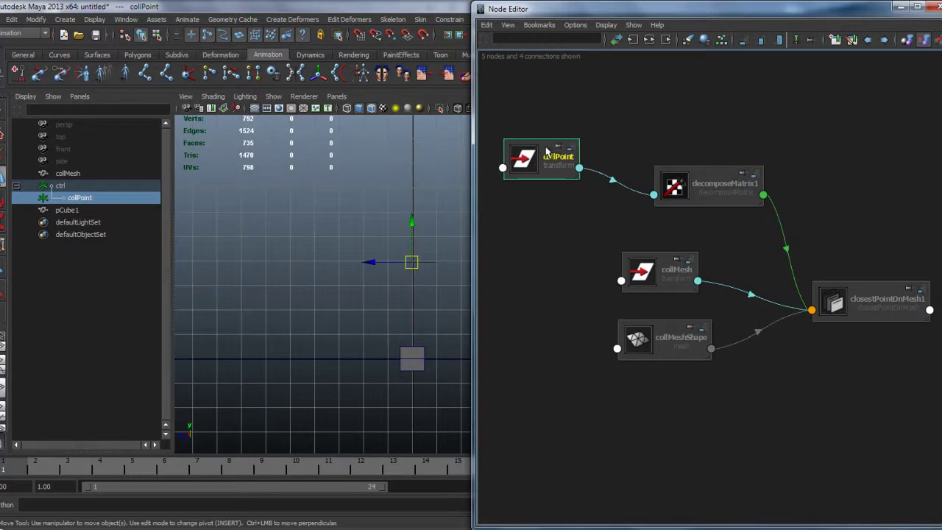
# Show only the connected attributes on the collPoint and decomposeMatrix nodes and tidy their placement side by side.
pyautogui.press('2')
pyautogui.moveTo(680, 186); pyautogui.dragTo(672, 166)
pyautogui.press('2')
pyautogui.moveTo(537, 163); pyautogui.dragTo(531, 160)
pyautogui.moveTo(718, 160); pyautogui.dragTo(716, 149)
pyautogui.click(543, 153)
pyautogui.keyDown('alt'); pyautogui.moveTo(613, 251); pyautogui.dragTo(644, 264, button='middle'); pyautogui.keyUp('alt')
pyautogui.keyDown('alt'); pyautogui.moveTo(645, 264); pyautogui.dragTo(639, 270, button='right'); pyautogui.keyUp('alt')
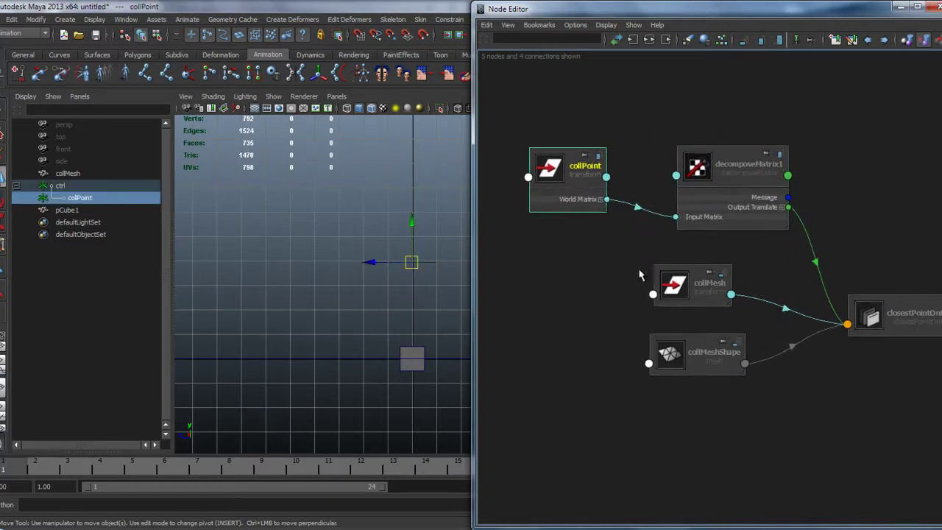
pyautogui.moveTo(567, 166)
pyautogui.mouseDown()
pyautogui.moveTo(571, 147)
pyautogui.moveTo(575, 165)
pyautogui.mouseUp()
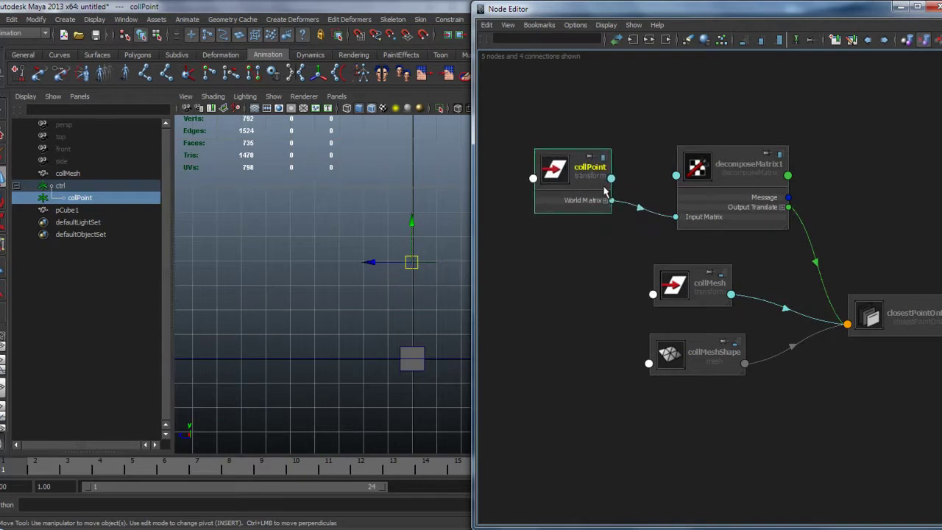
pyautogui.press('a')
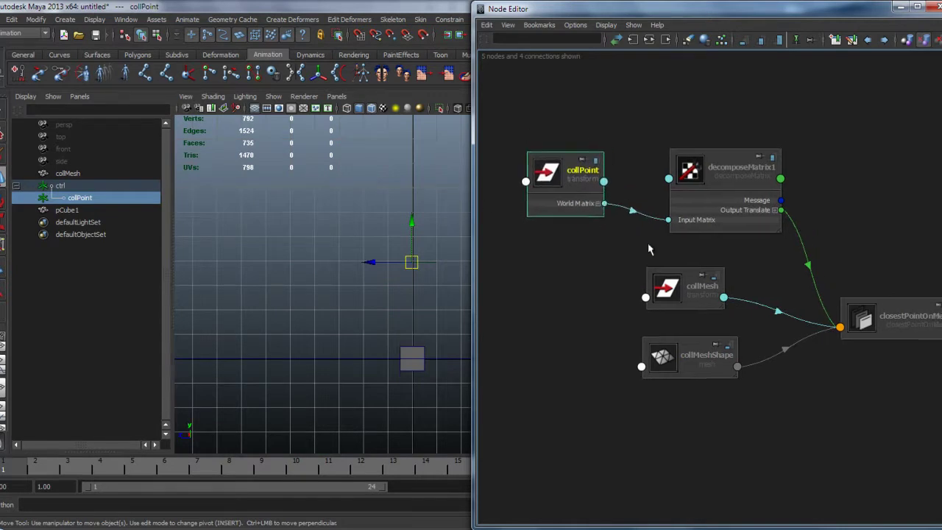
# Add the pCube1 transform to the node graph, just after the closestPointOnMesh node.
pyautogui.keyDown('alt'); pyautogui.moveTo(789, 305); pyautogui.dragTo(653, 266, button='middle'); pyautogui.keyUp('alt')
pyautogui.keyDown('alt'); pyautogui.moveTo(654, 266); pyautogui.dragTo(728, 296, button='right'); pyautogui.keyUp('alt')
pyautogui.keyDown('alt'); pyautogui.moveTo(675, 309); pyautogui.dragTo(741, 353, button='middle'); pyautogui.keyUp('alt')
pyautogui.keyDown('alt'); pyautogui.moveTo(686, 272); pyautogui.dragTo(622, 262, button='middle'); pyautogui.keyUp('alt')
pyautogui.keyDown('alt'); pyautogui.moveTo(541, 201); pyautogui.dragTo(589, 212, button='middle'); pyautogui.keyUp('alt')
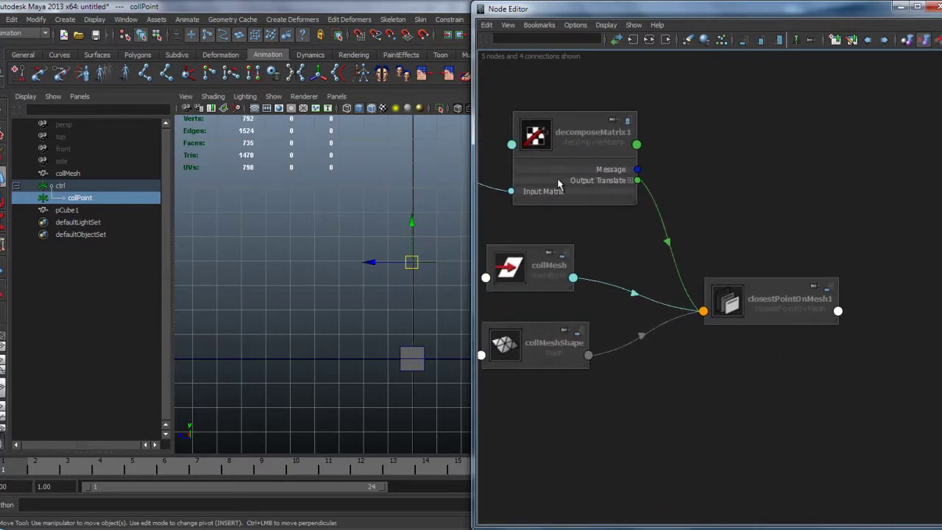
pyautogui.keyDown('alt'); pyautogui.moveTo(690, 253); pyautogui.dragTo(607, 203, button='middle'); pyautogui.keyUp('alt')
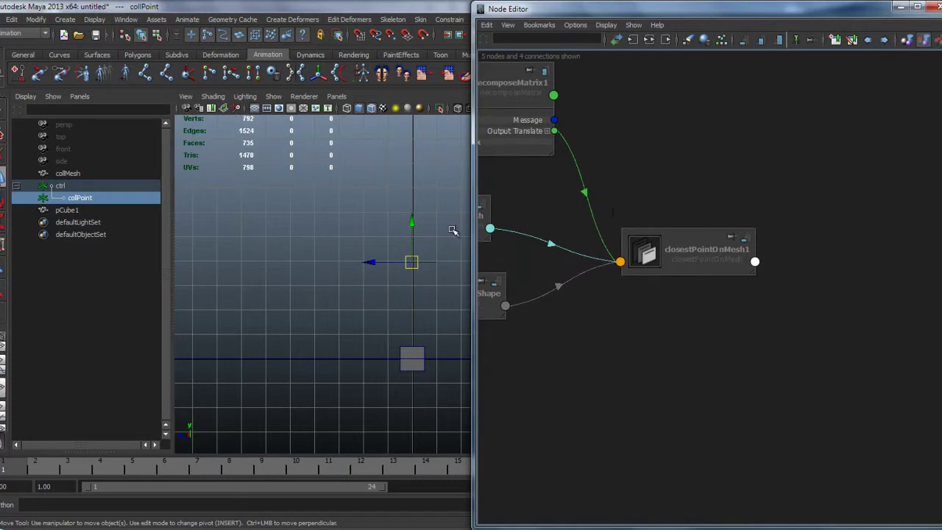
pyautogui.click(80, 210)
pyautogui.moveTo(81, 211); pyautogui.dragTo(810, 226, button='middle')
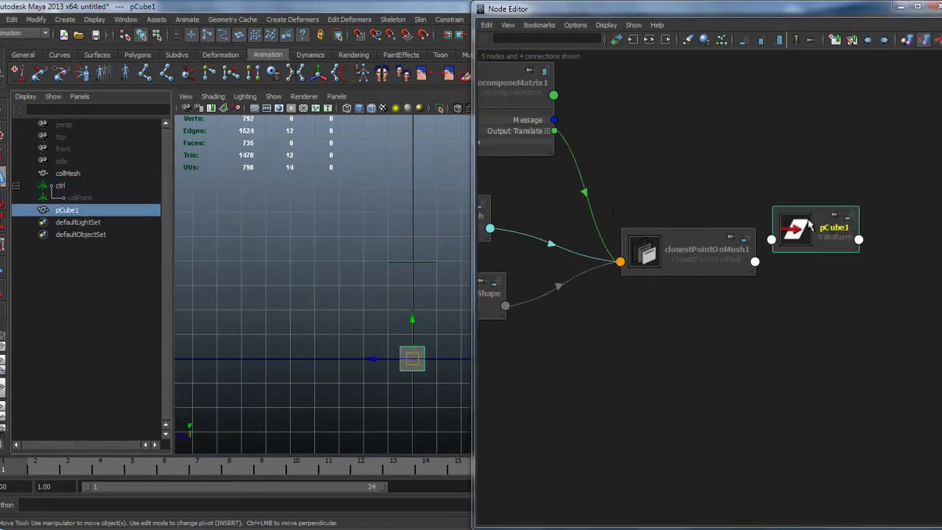
# Rename pCube1 to obj in the Outliner.
pyautogui.doubleClick(94, 211)
pyautogui.write('o')
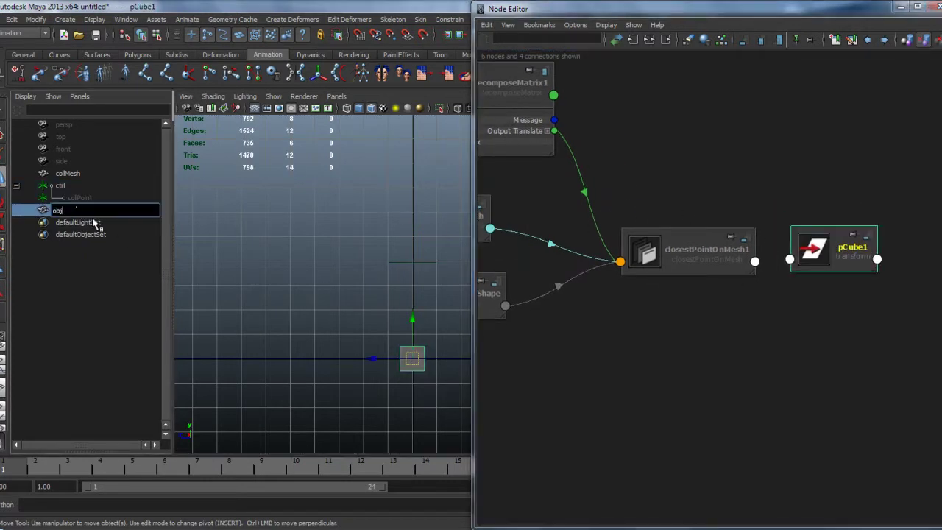
pyautogui.write('bj')
pyautogui.press('Return')
# Connect the result Position of the closestPointOnMesh node to the Translate input of obj.
pyautogui.keyDown('alt'); pyautogui.moveTo(718, 272); pyautogui.dragTo(659, 288, button='middle'); pyautogui.keyUp('alt')
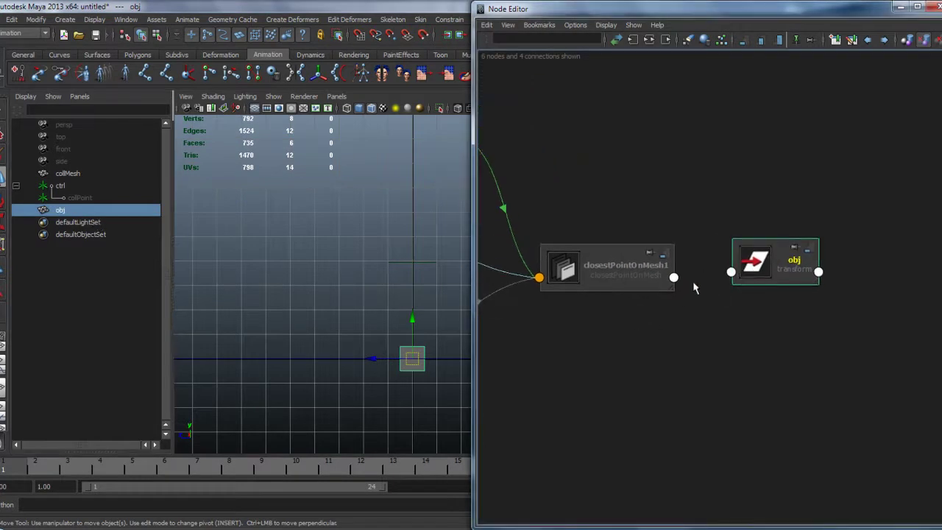
pyautogui.click(674, 278)
pyautogui.moveTo(701, 289)
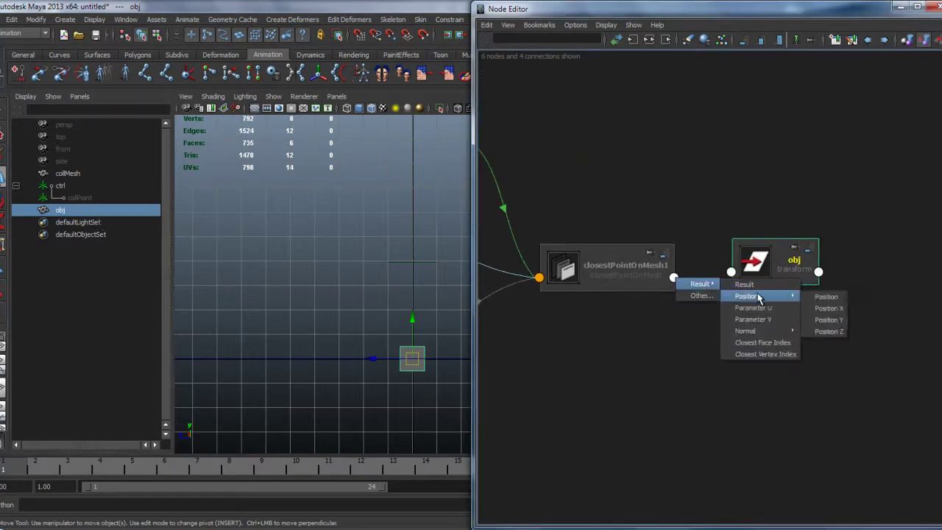
pyautogui.click(743, 284)
pyautogui.click(740, 279)
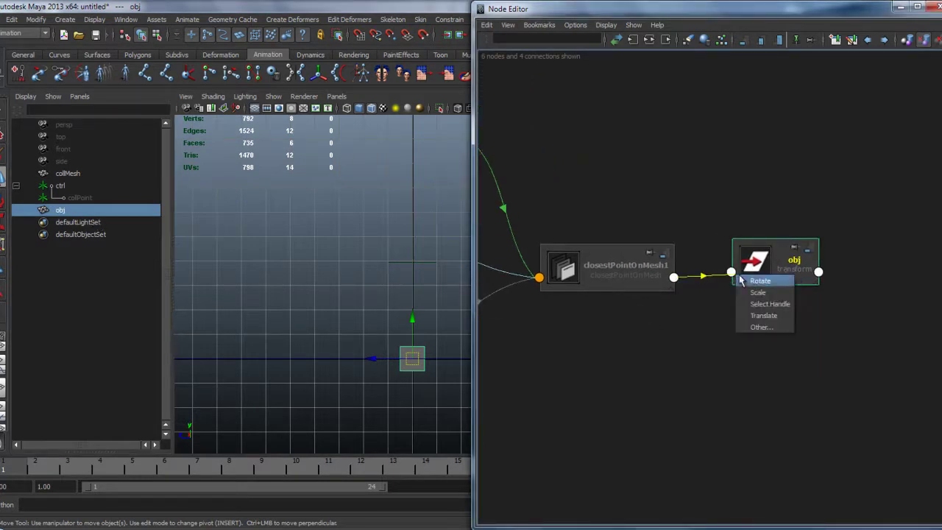
pyautogui.click(763, 315)
# Test moving the ctrl locator down towards the plane and undo the move.
pyautogui.click(414, 265)
pyautogui.moveTo(417, 267); pyautogui.dragTo(424, 314)
pyautogui.hotkey('ctrl', 'z')
# Raise a group of collMesh vertices into a bump and move the ctrl locator lower, near its slope.
pyautogui.keyDown('alt'); pyautogui.moveTo(342, 378); pyautogui.dragTo(354, 357, button='middle'); pyautogui.keyUp('alt')
pyautogui.moveTo(359, 328); pyautogui.dragTo(334, 370)
pyautogui.moveTo(324, 338); pyautogui.dragTo(295, 341, button='right')
pyautogui.moveTo(288, 333); pyautogui.dragTo(299, 346)
pyautogui.moveTo(294, 295); pyautogui.dragTo(294, 250)
pyautogui.click(425, 258)
pyautogui.moveTo(426, 242); pyautogui.dragTo(402, 285)
# Pull up more vertices of collMesh to shape the bump further.
pyautogui.moveTo(309, 275); pyautogui.dragTo(327, 306)
pyautogui.moveTo(316, 295); pyautogui.dragTo(291, 295, button='right')
pyautogui.moveTo(285, 276); pyautogui.dragTo(306, 262)
pyautogui.moveTo(260, 318); pyautogui.dragTo(233, 280)
# Test how obj follows the surface by moving the ctrl locator along the bump's slope, ending at about Y 2.2 and Z 1.7.
pyautogui.click(387, 285)
pyautogui.moveTo(402, 285); pyautogui.dragTo(374, 284)
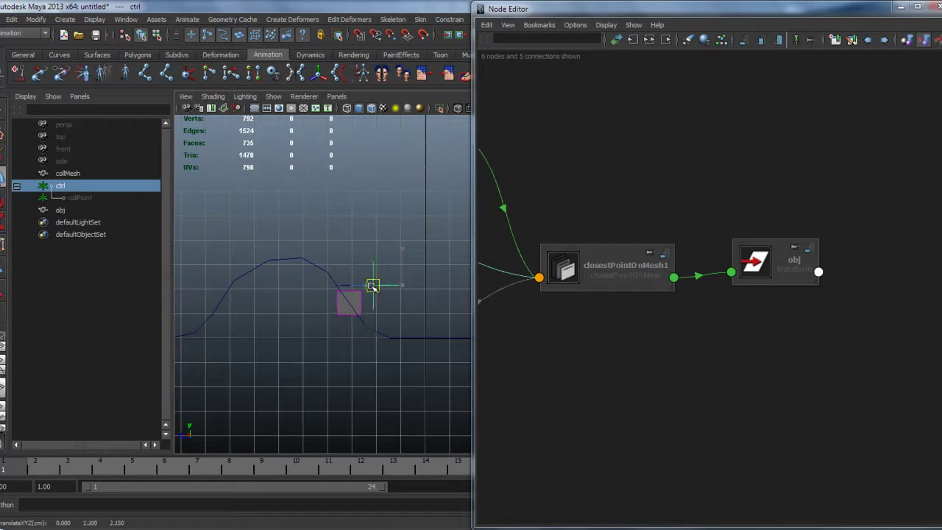
pyautogui.keyDown('alt'); pyautogui.moveTo(384, 339); pyautogui.dragTo(376, 332, button='middle'); pyautogui.keyUp('alt')
pyautogui.keyDown('alt'); pyautogui.moveTo(376, 332); pyautogui.dragTo(380, 328, button='right'); pyautogui.keyUp('alt')
pyautogui.keyDown('alt'); pyautogui.moveTo(397, 333); pyautogui.dragTo(368, 323, button='middle'); pyautogui.keyUp('alt')
pyautogui.moveTo(337, 270); pyautogui.dragTo(344, 272)
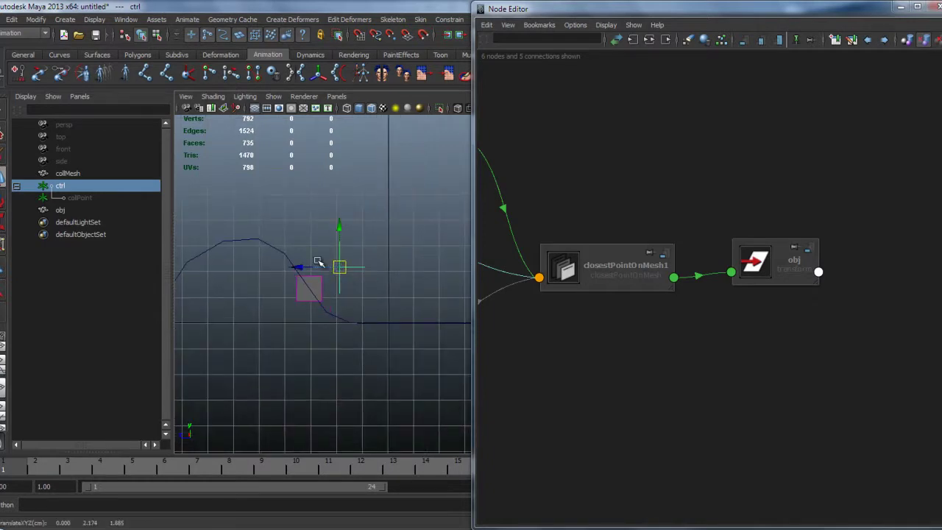
pyautogui.moveTo(346, 265); pyautogui.dragTo(345, 270)
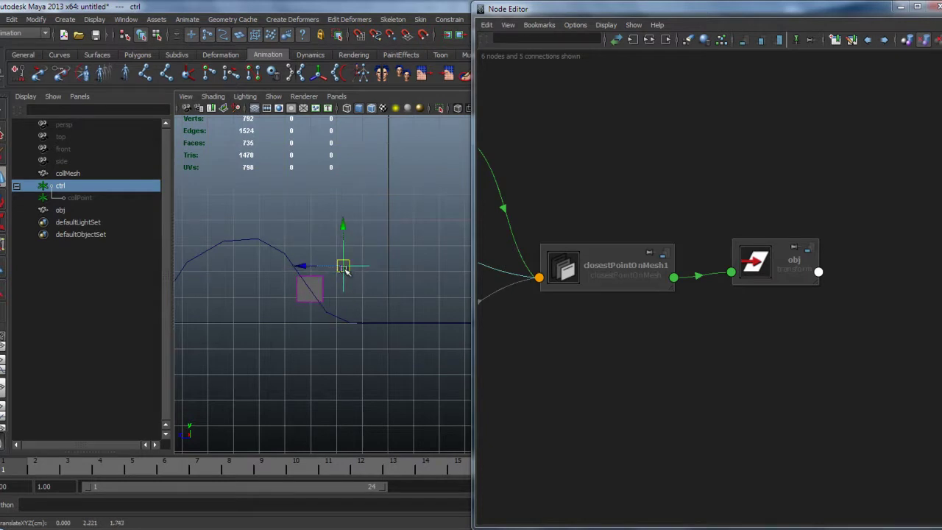
# Expand the Result attributes of the closestPointOnMesh node and move the obj node up and away from it.
pyautogui.moveTo(645, 260); pyautogui.dragTo(636, 242)
pyautogui.press('3')
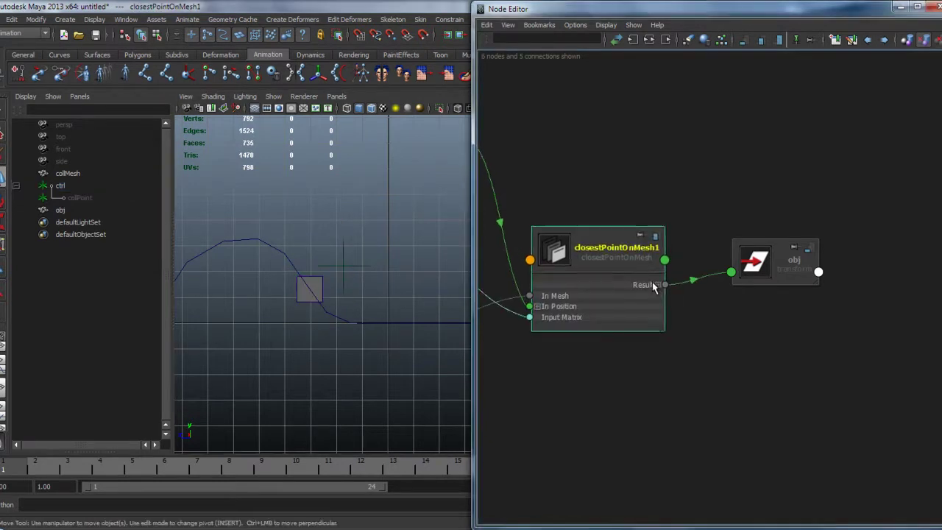
pyautogui.click(659, 285)
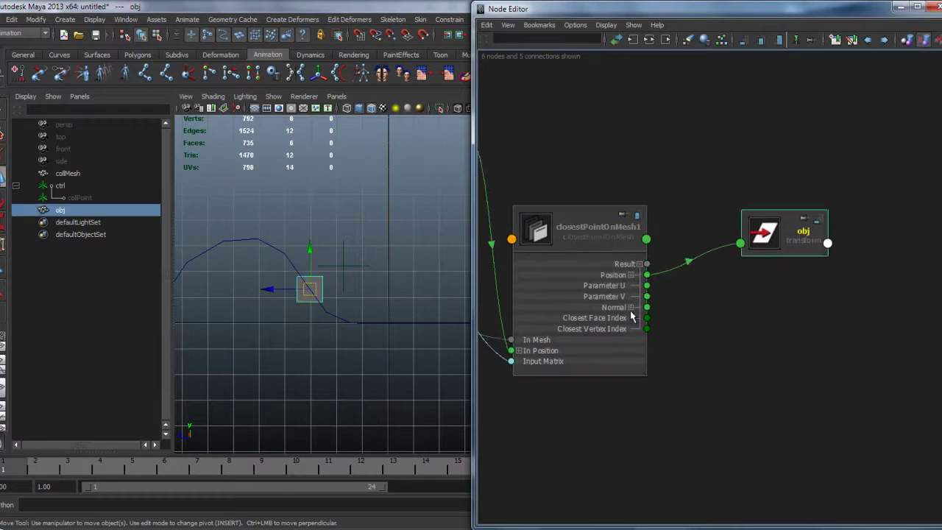
pyautogui.moveTo(764, 240); pyautogui.dragTo(770, 215)
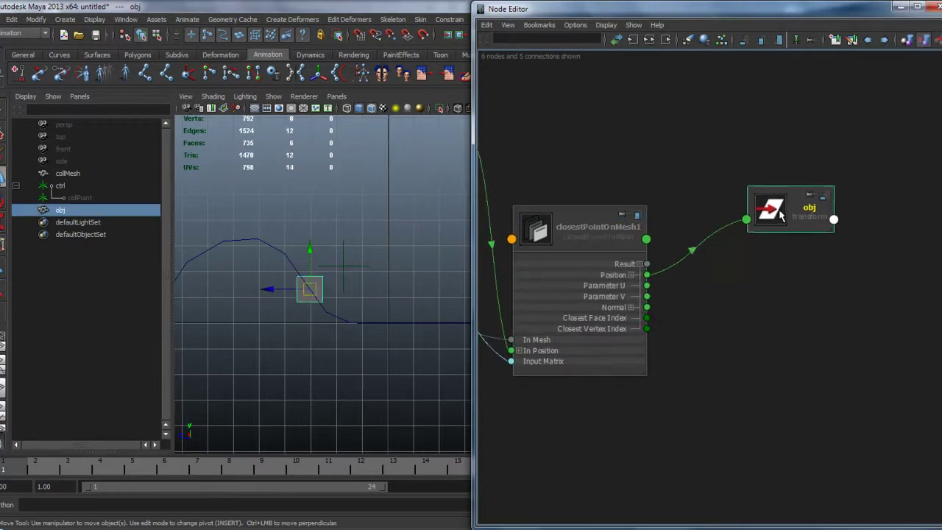
# Examine the expanded Result outputs of the closestPointOnMesh node, including Position and Normal.
pyautogui.keyDown('alt'); pyautogui.moveTo(744, 300); pyautogui.dragTo(715, 295, button='middle'); pyautogui.keyUp('alt')
pyautogui.keyDown('alt'); pyautogui.moveTo(715, 295); pyautogui.dragTo(736, 293, button='right'); pyautogui.keyUp('alt')
pyautogui.keyDown('alt'); pyautogui.moveTo(692, 303); pyautogui.dragTo(751, 275, button='middle'); pyautogui.keyUp('alt')
pyautogui.keyDown('alt'); pyautogui.moveTo(751, 275); pyautogui.dragTo(726, 288, button='right'); pyautogui.keyUp('alt')
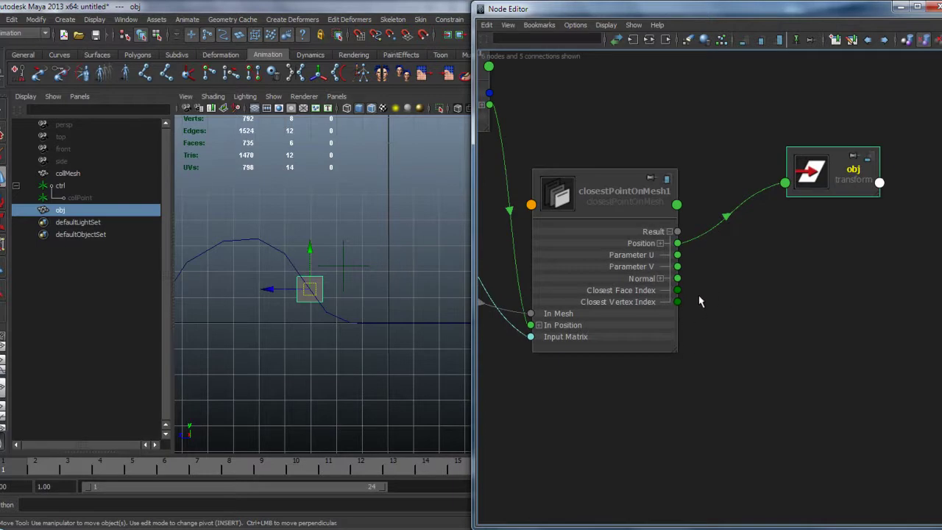
pyautogui.keyDown('alt'); pyautogui.moveTo(718, 321); pyautogui.dragTo(697, 341, button='middle'); pyautogui.keyUp('alt')
pyautogui.keyDown('alt'); pyautogui.moveTo(691, 336); pyautogui.dragTo(670, 318, button='right'); pyautogui.keyUp('alt')
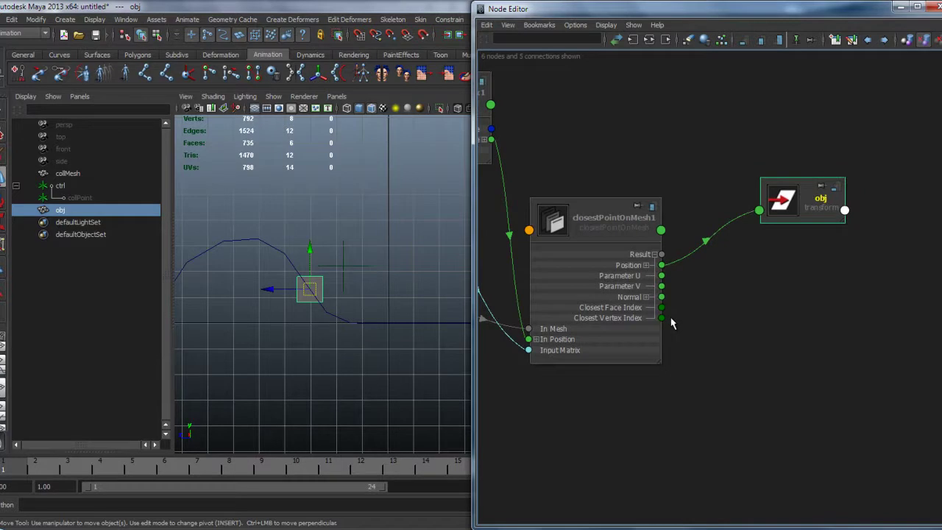
pyautogui.keyDown('alt'); pyautogui.moveTo(773, 306); pyautogui.dragTo(726, 292, button='middle'); pyautogui.keyUp('alt')
pyautogui.keyDown('alt'); pyautogui.moveTo(726, 291); pyautogui.dragTo(738, 302, button='right'); pyautogui.keyUp('alt')
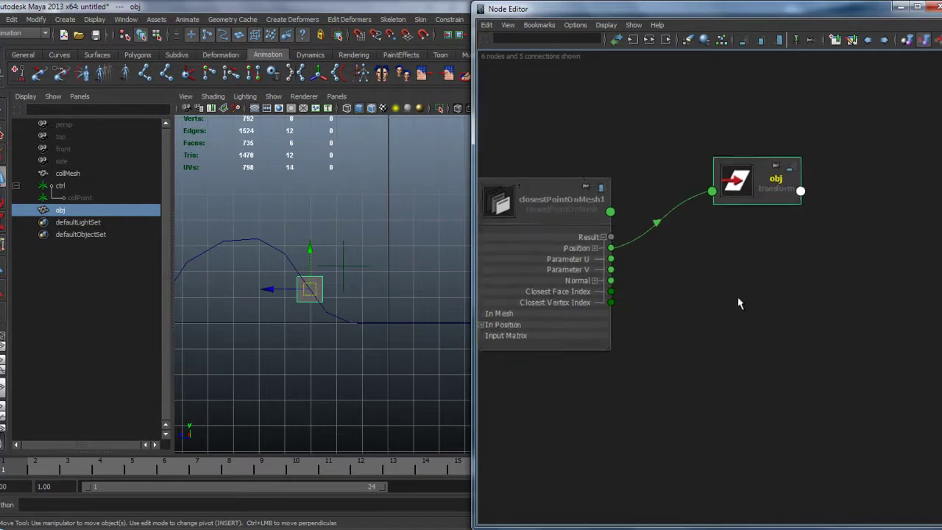
# Create a fourByFourMatrix node below the obj node and show all of its attributes.
pyautogui.keyDown('alt'); pyautogui.moveTo(732, 309); pyautogui.dragTo(742, 318, button='middle'); pyautogui.keyUp('alt')
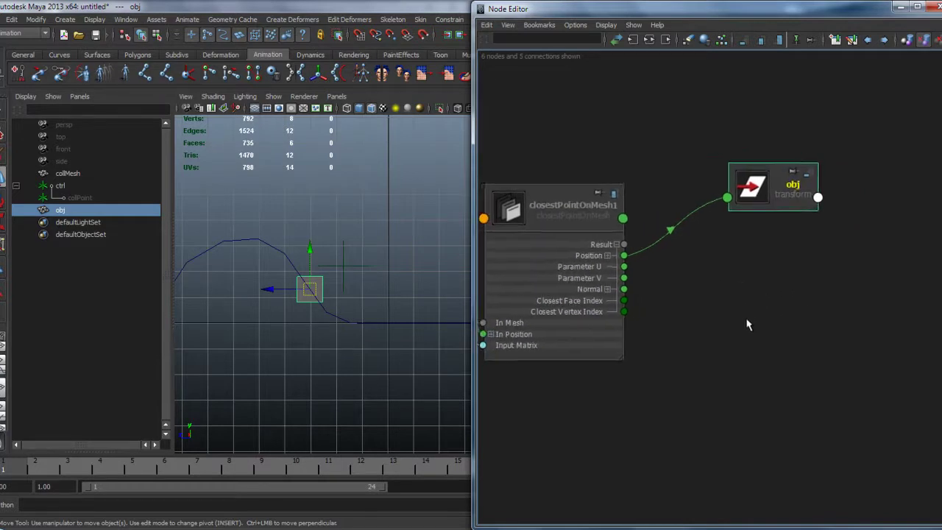
pyautogui.press('Tab')
pyautogui.write('four')
pyautogui.press('Down')
pyautogui.press('Return')
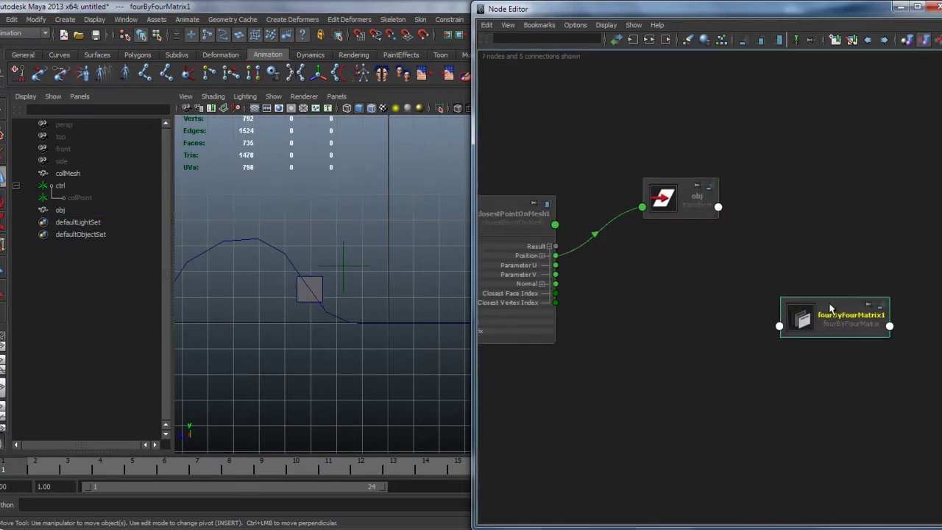
pyautogui.moveTo(831, 316); pyautogui.dragTo(846, 295)
pyautogui.rightClick(846, 295)
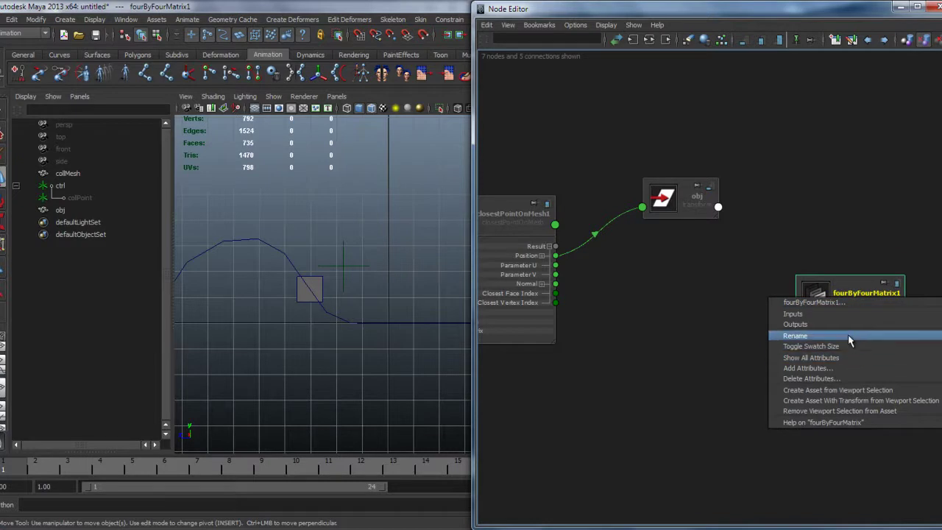
pyautogui.click(851, 359)
# Inspect the default matrix values of the fourByFourMatrix node in the Attribute Editor.
pyautogui.moveTo(799, 10); pyautogui.dragTo(310, 11)
pyautogui.hotkey('ctrl', 'a')
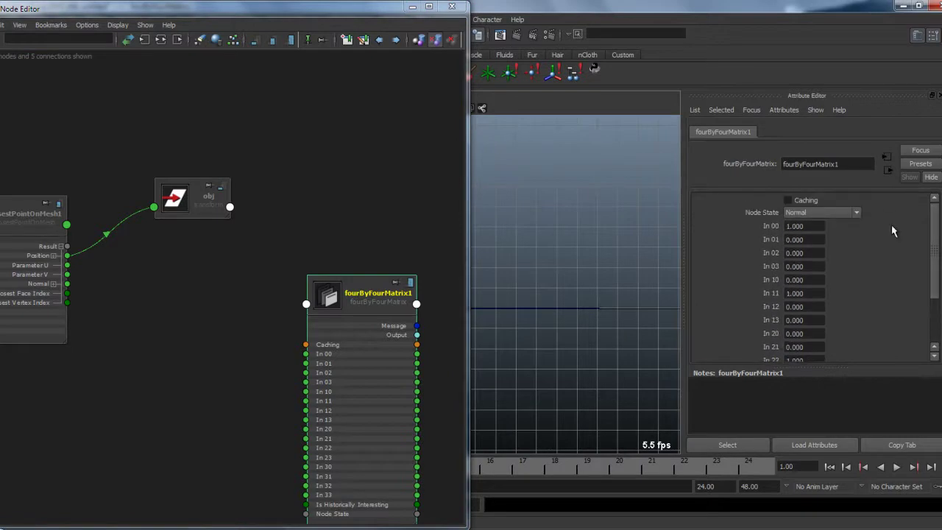
pyautogui.hotkey('ctrl', 'a')
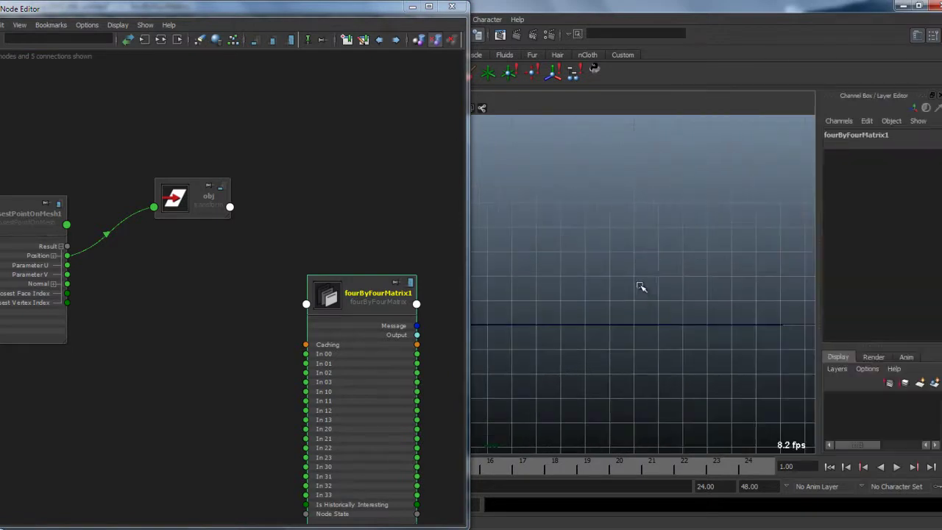
pyautogui.moveTo(356, 11); pyautogui.dragTo(940, 65)
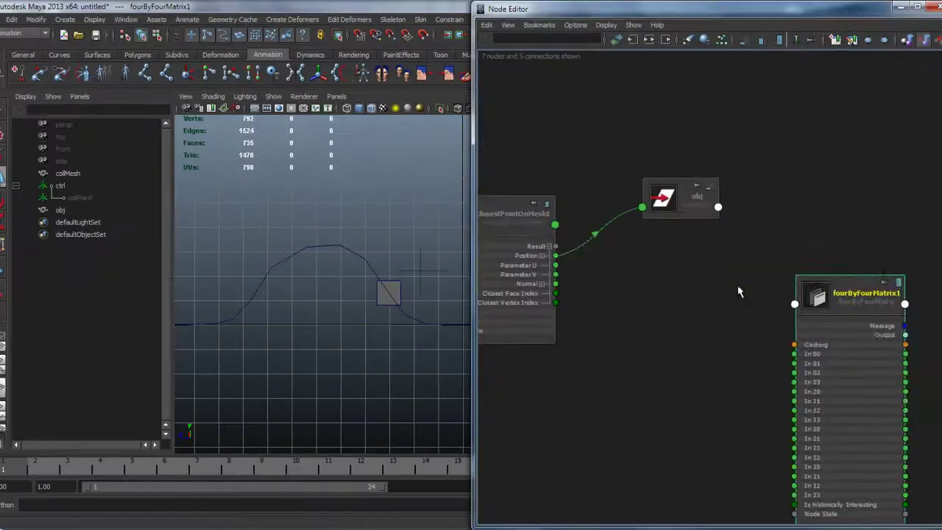
# Move the fourByFourMatrix node up beside the obj node so all its inputs are in view.
pyautogui.keyDown('alt'); pyautogui.moveTo(748, 304); pyautogui.dragTo(757, 202, button='middle'); pyautogui.keyUp('alt')
pyautogui.moveTo(876, 205); pyautogui.dragTo(895, 125)
pyautogui.keyDown('alt'); pyautogui.moveTo(706, 256); pyautogui.dragTo(727, 332, button='middle'); pyautogui.keyUp('alt')
pyautogui.moveTo(891, 215); pyautogui.dragTo(866, 162)
pyautogui.keyDown('alt'); pyautogui.moveTo(678, 304); pyautogui.dragTo(709, 329, button='middle'); pyautogui.keyUp('alt')
pyautogui.keyDown('alt'); pyautogui.moveTo(709, 328); pyautogui.dragTo(686, 307, button='right'); pyautogui.keyUp('alt')
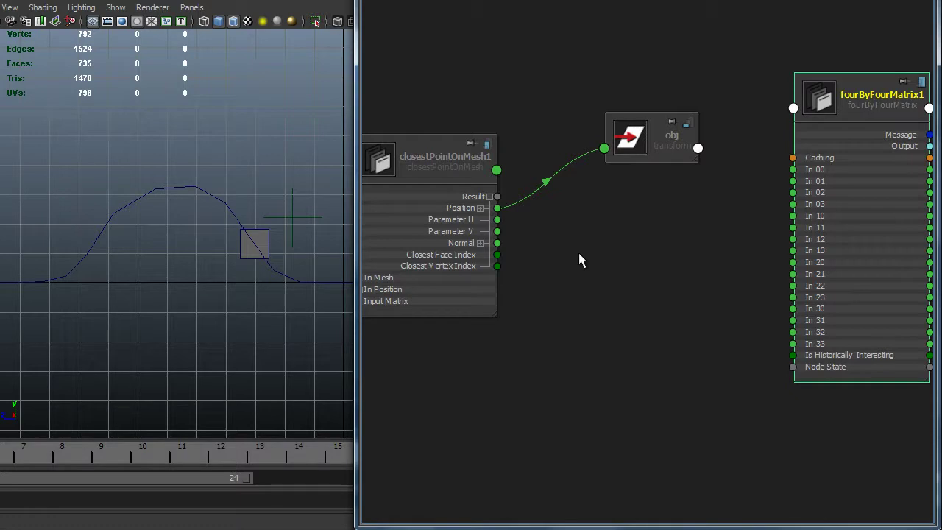
# Shift the fourByFourMatrix and obj nodes to clear space beside the closestPointOnMesh node's outputs.
pyautogui.keyDown('alt'); pyautogui.moveTo(546, 245); pyautogui.dragTo(547, 233, button='middle'); pyautogui.keyUp('alt')
pyautogui.keyDown('alt'); pyautogui.moveTo(546, 234); pyautogui.dragTo(522, 287, button='right'); pyautogui.keyUp('alt')
pyautogui.keyDown('alt'); pyautogui.moveTo(522, 288); pyautogui.dragTo(502, 268, button='middle'); pyautogui.keyUp('alt')
pyautogui.moveTo(840, 35); pyautogui.dragTo(850, 50)
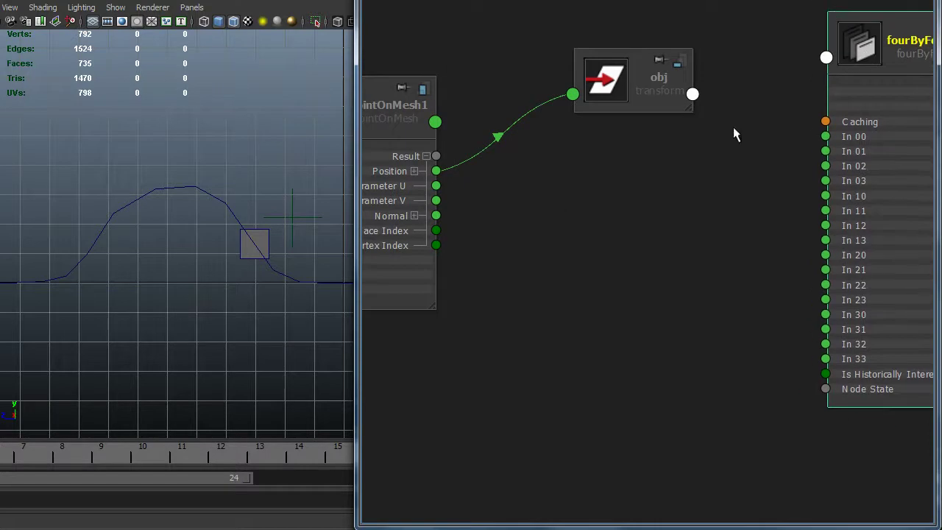
pyautogui.moveTo(635, 102); pyautogui.dragTo(661, 34)
pyautogui.keyDown('alt'); pyautogui.moveTo(584, 146); pyautogui.dragTo(636, 106, button='middle'); pyautogui.keyUp('alt')
pyautogui.keyDown('alt'); pyautogui.moveTo(636, 107); pyautogui.dragTo(641, 109, button='right'); pyautogui.keyUp('alt')
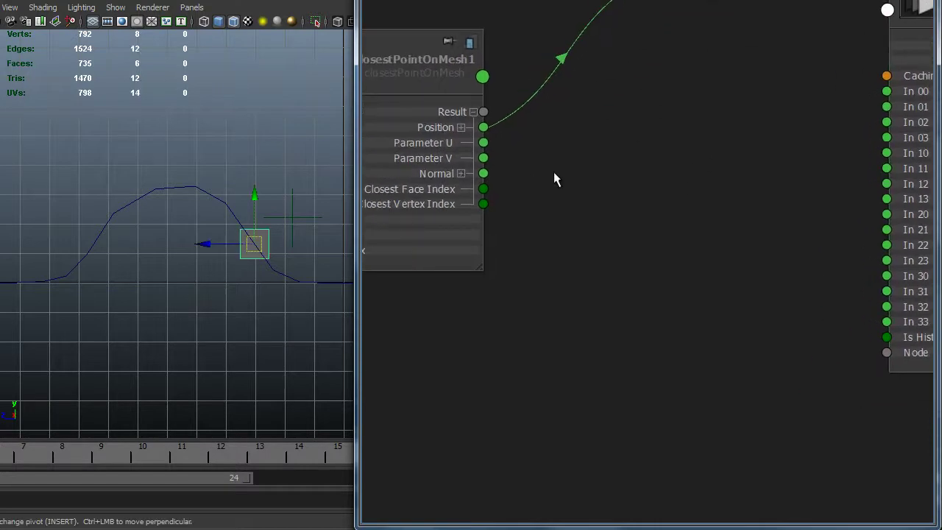
pyautogui.keyDown('alt'); pyautogui.moveTo(499, 174); pyautogui.dragTo(520, 166, button='middle'); pyautogui.keyUp('alt')
pyautogui.click(595, 174)
pyautogui.press('Tab')
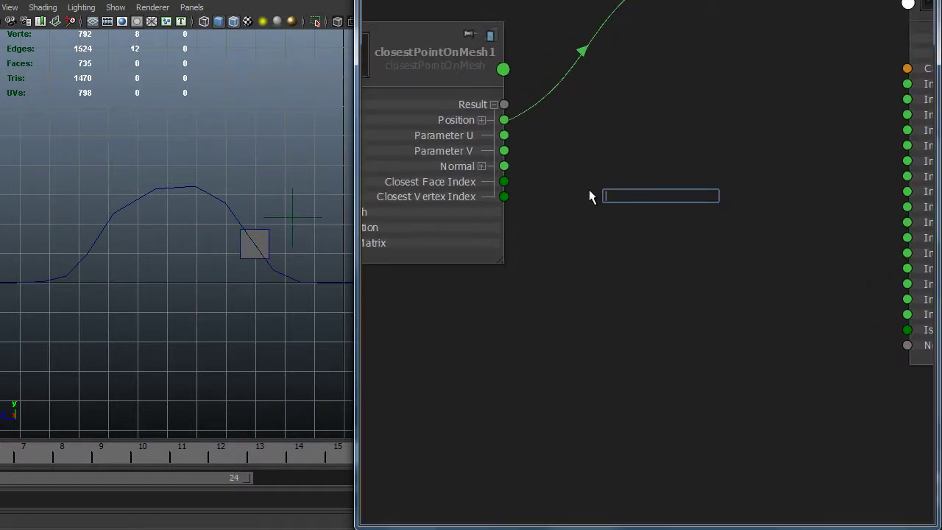
pyautogui.write('vect')
pyautogui.press('Down')
pyautogui.press('Down')
pyautogui.press('Up')
pyautogui.press('Return')
pyautogui.press('BackSpace')
pyautogui.press('Escape')
pyautogui.press('Escape')
# Create a vectorProduct node in the space between the closestPointOnMesh and fourByFourMatrix nodes.
pyautogui.press('Tab')
pyautogui.write('vect')
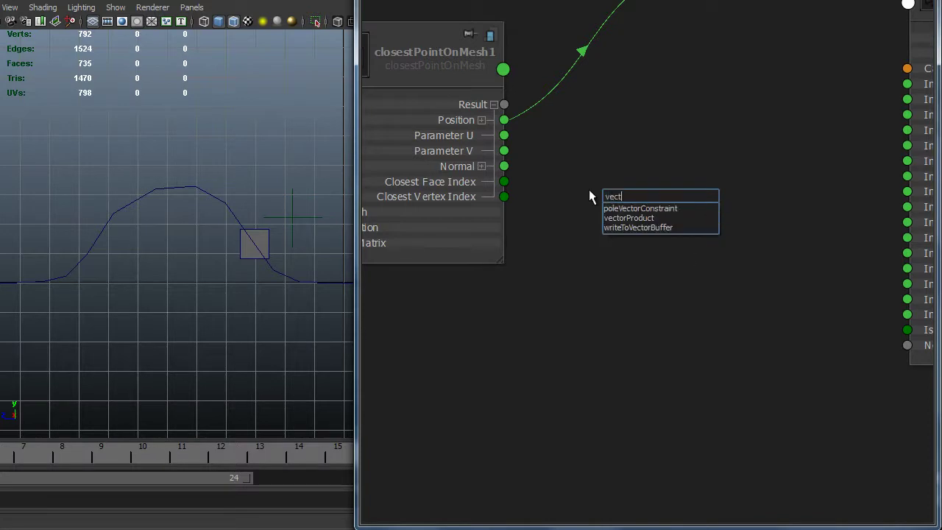
pyautogui.press('Down')
pyautogui.press('Down')
pyautogui.press('Return')
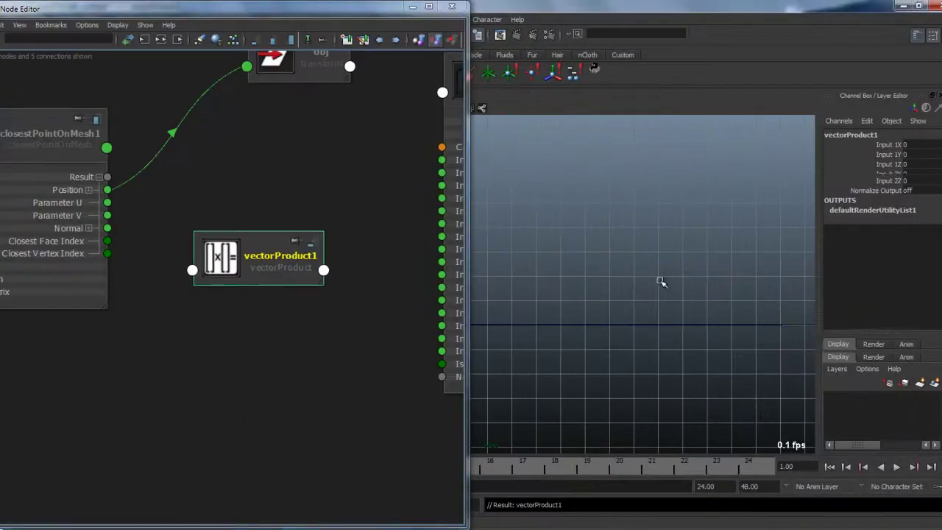
# Set the vectorProduct node's operation to Cross Product and enable Normalize Output.
pyautogui.hotkey('ctrl', 'a')
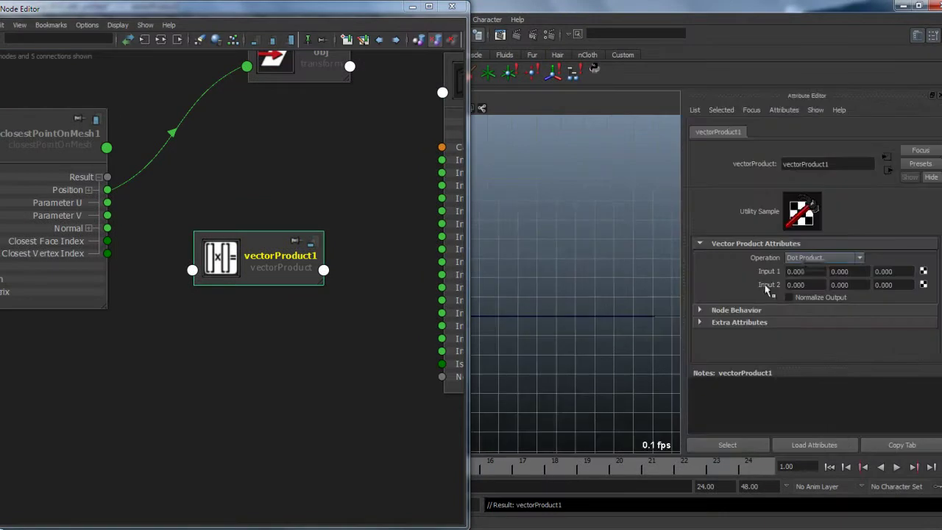
pyautogui.click(813, 257)
pyautogui.click(821, 285)
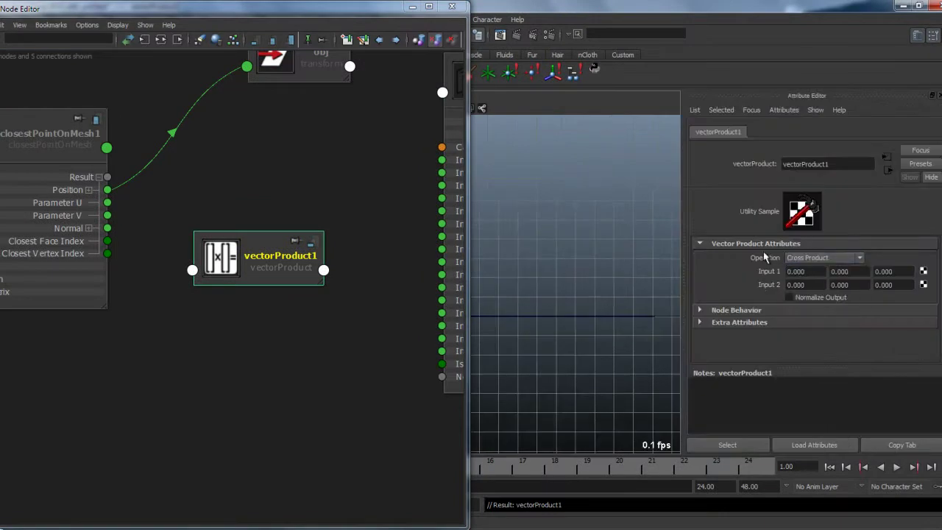
pyautogui.click(809, 299)
# Move the vectorProduct node beside closestPointOnMesh and connect the Result Normal to its Input 2.
pyautogui.moveTo(276, 275); pyautogui.dragTo(290, 200)
pyautogui.moveTo(109, 228); pyautogui.dragTo(206, 195)
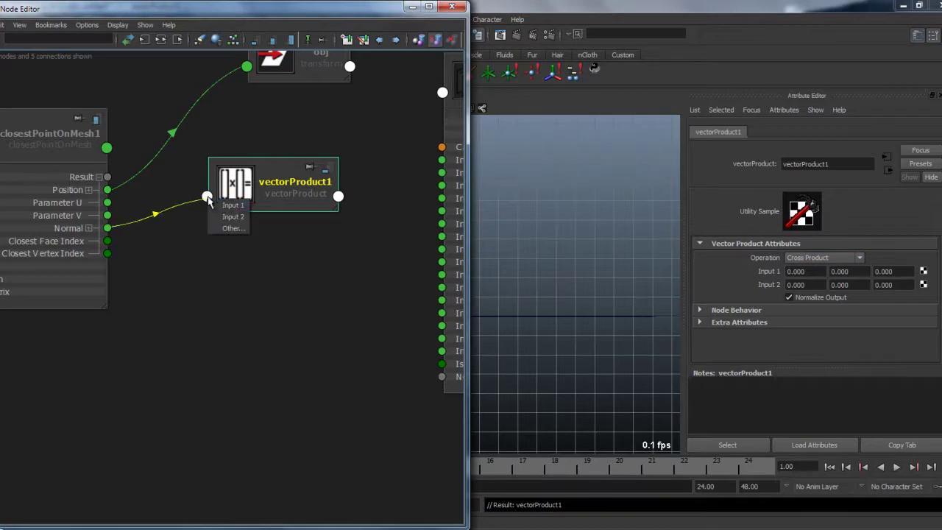
pyautogui.click(230, 217)
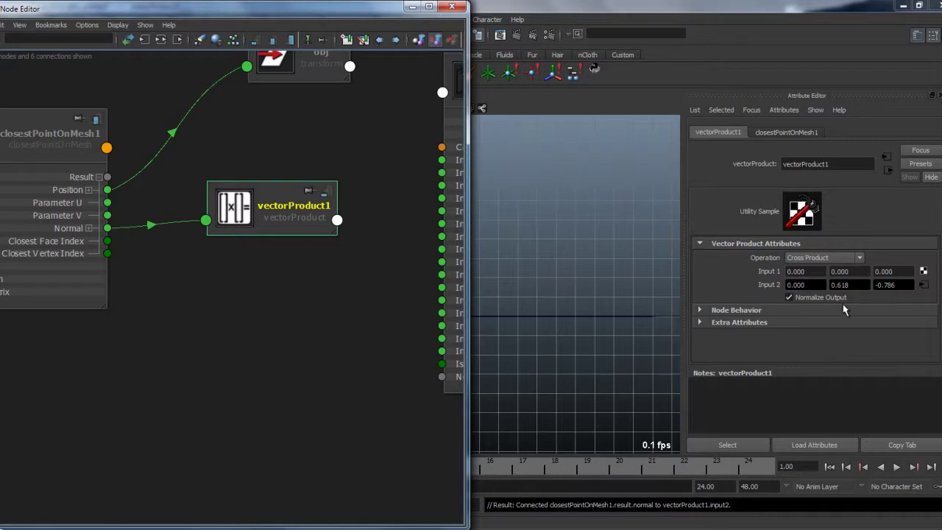
# Move the ctrl locator in the side view so that it sits above the flat part of the collision mesh.
pyautogui.keyDown('alt'); pyautogui.moveTo(606, 300); pyautogui.dragTo(578, 297, button='right'); pyautogui.keyUp('alt')
pyautogui.keyDown('alt'); pyautogui.moveTo(577, 296); pyautogui.dragTo(620, 304, button='middle'); pyautogui.keyUp('alt')
pyautogui.moveTo(536, 260); pyautogui.dragTo(599, 277)
pyautogui.keyDown('alt'); pyautogui.moveTo(638, 332); pyautogui.dragTo(594, 297, button='middle'); pyautogui.keyUp('alt')
pyautogui.keyDown('alt'); pyautogui.moveTo(594, 297); pyautogui.dragTo(600, 257, button='right'); pyautogui.keyUp('alt')
pyautogui.keyDown('alt'); pyautogui.moveTo(581, 282); pyautogui.dragTo(570, 293, button='middle'); pyautogui.keyUp('alt')
pyautogui.keyDown('alt'); pyautogui.moveTo(570, 293); pyautogui.dragTo(593, 317, button='right'); pyautogui.keyUp('alt')
pyautogui.keyDown('alt'); pyautogui.moveTo(593, 317); pyautogui.dragTo(557, 315, button='middle'); pyautogui.keyUp('alt')
pyautogui.moveTo(549, 251); pyautogui.dragTo(557, 255)
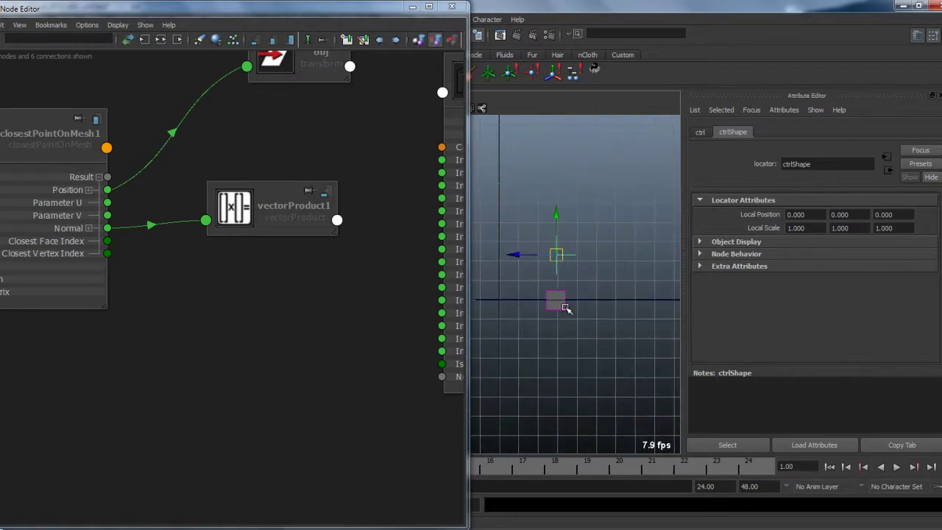
# Set the first component of the vectorProduct node's Input 1 to 1.
pyautogui.moveTo(269, 228); pyautogui.dragTo(271, 220)
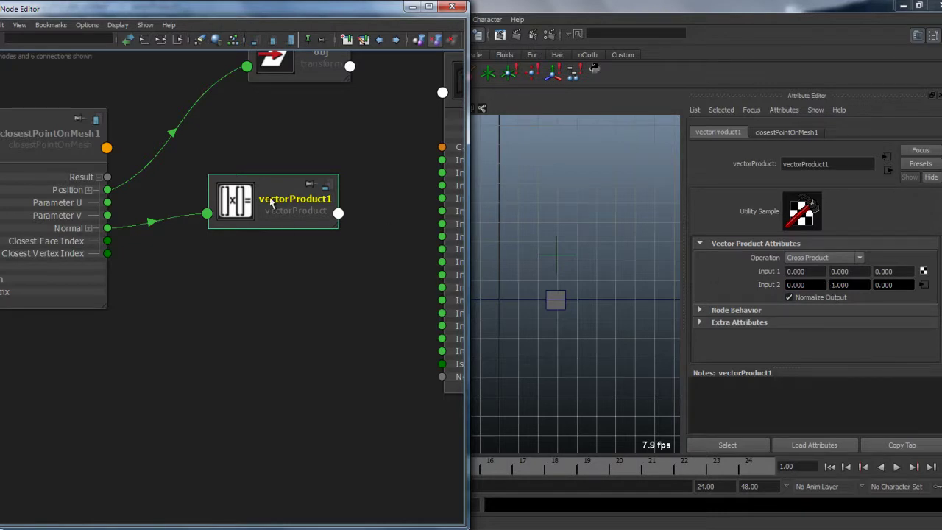
pyautogui.moveTo(246, 208); pyautogui.dragTo(245, 192)
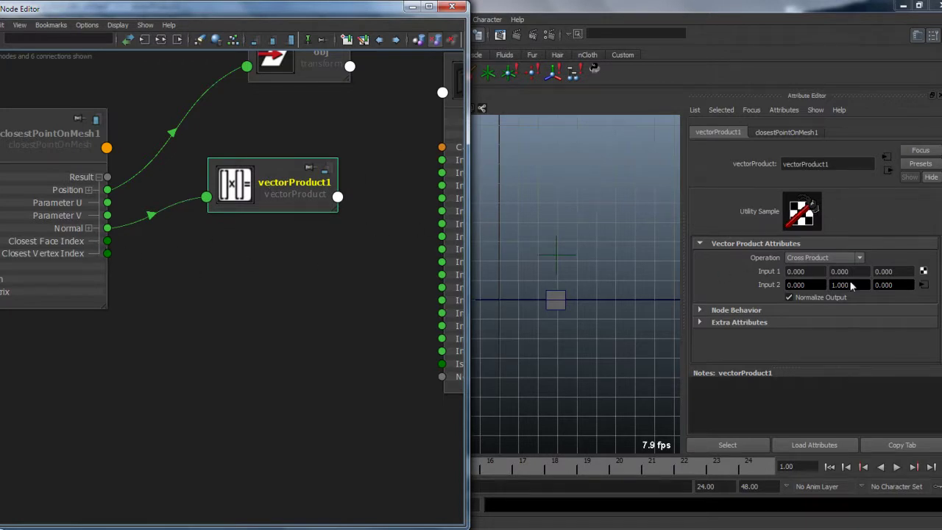
pyautogui.click(812, 271)
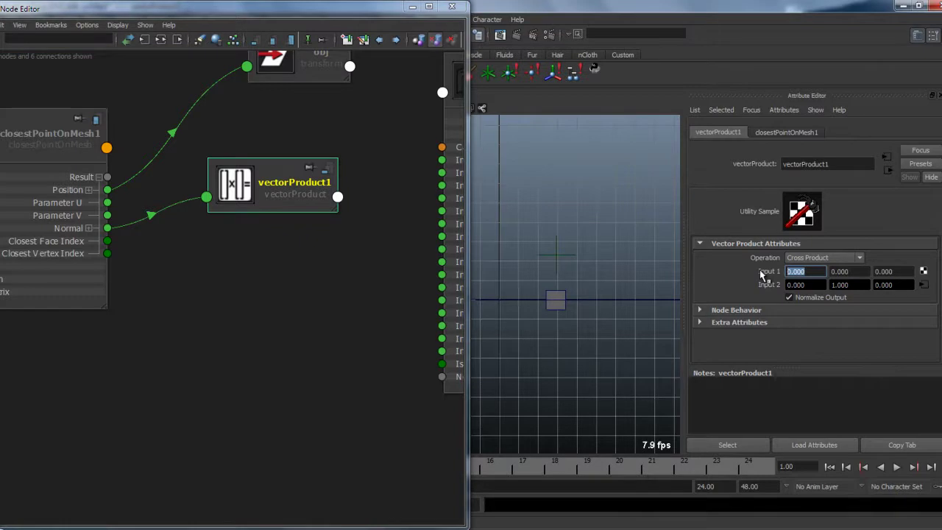
pyautogui.keyDown('alt'); pyautogui.moveTo(282, 265); pyautogui.dragTo(294, 209, button='right'); pyautogui.keyUp('alt')
pyautogui.moveTo(298, 205); pyautogui.dragTo(294, 195)
# Rename the vectorProduct node to ax_Z.
pyautogui.moveTo(838, 162); pyautogui.dragTo(756, 168)
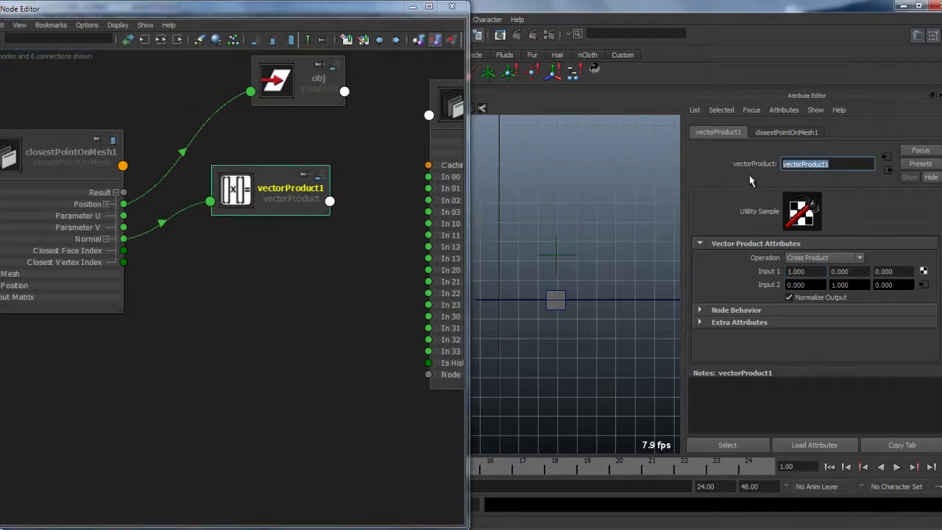
pyautogui.write('ax_Z')
pyautogui.press('Return')
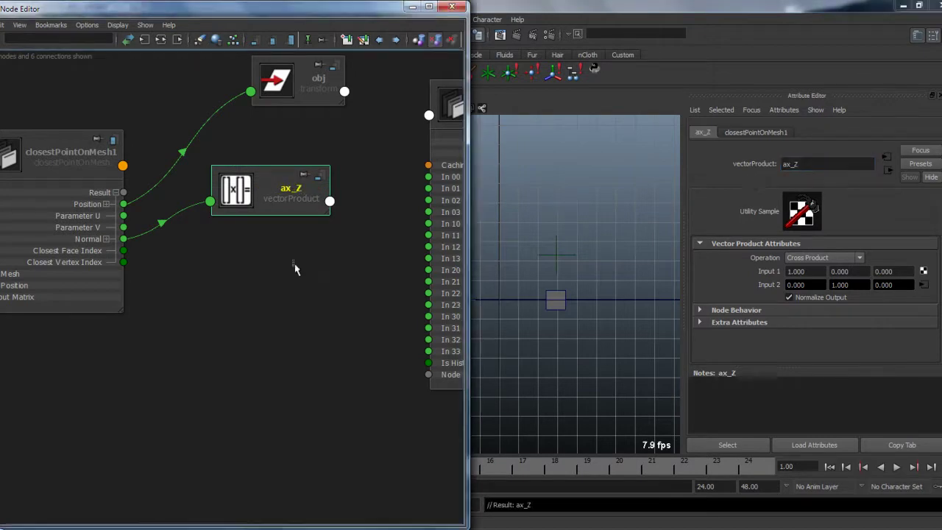
# Move the ax_Z node down, leaving free space between it and the obj node.
pyautogui.moveTo(287, 202); pyautogui.dragTo(281, 188)
pyautogui.keyDown('alt'); pyautogui.moveTo(314, 283); pyautogui.dragTo(290, 288, button='middle'); pyautogui.keyUp('alt')
pyautogui.moveTo(208, 163); pyautogui.dragTo(223, 299)
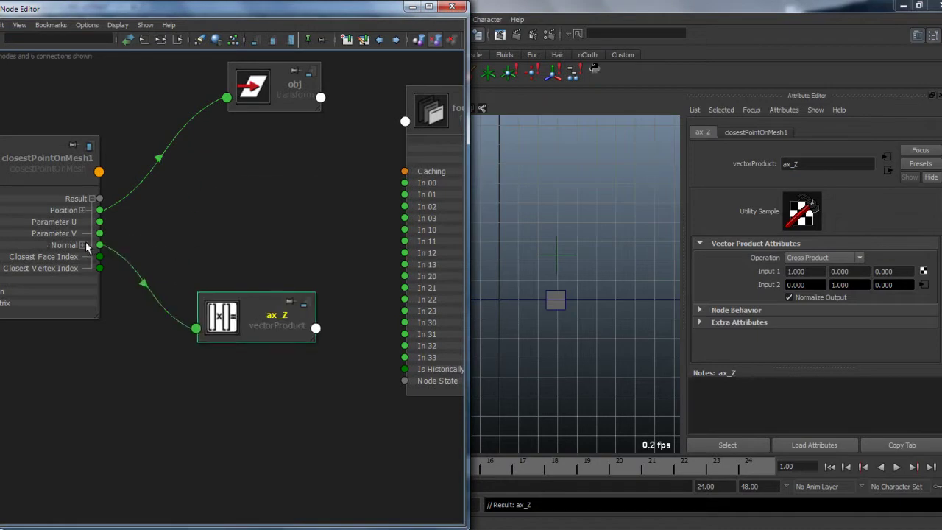
pyautogui.click(253, 233)
pyautogui.moveTo(274, 314); pyautogui.dragTo(276, 304)
# Duplicate the ax_Z node, rename the copy ax_X and place it between obj and ax_Z.
pyautogui.click(259, 242)
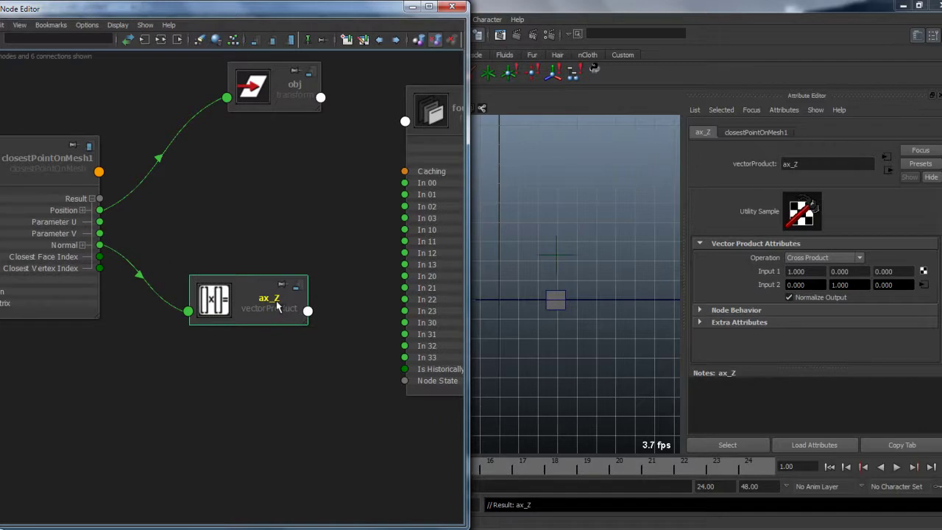
pyautogui.hotkey('ctrl', 'd')
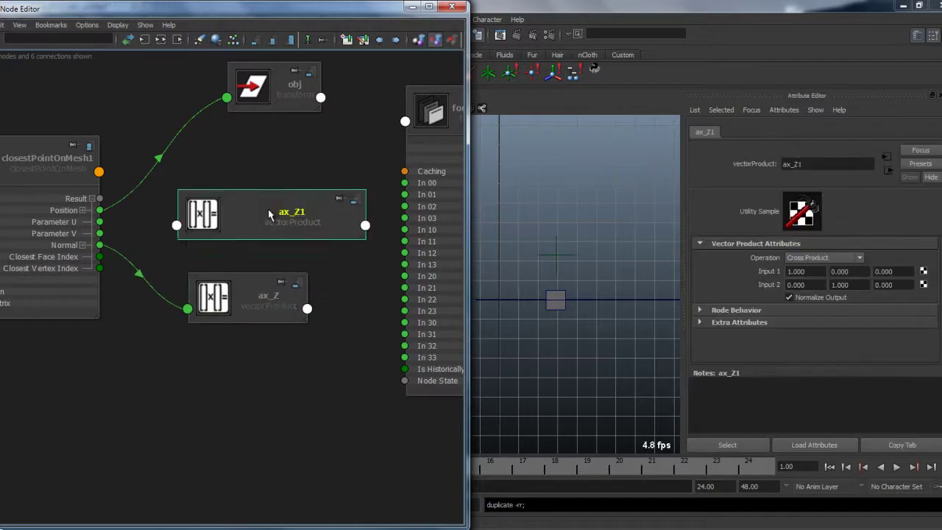
pyautogui.click(810, 164)
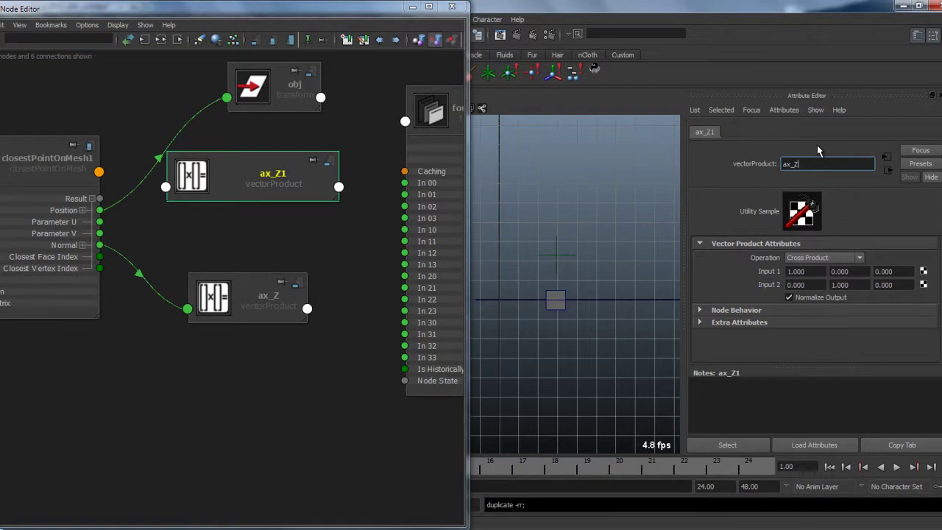
pyautogui.write('X')
pyautogui.press('Return')
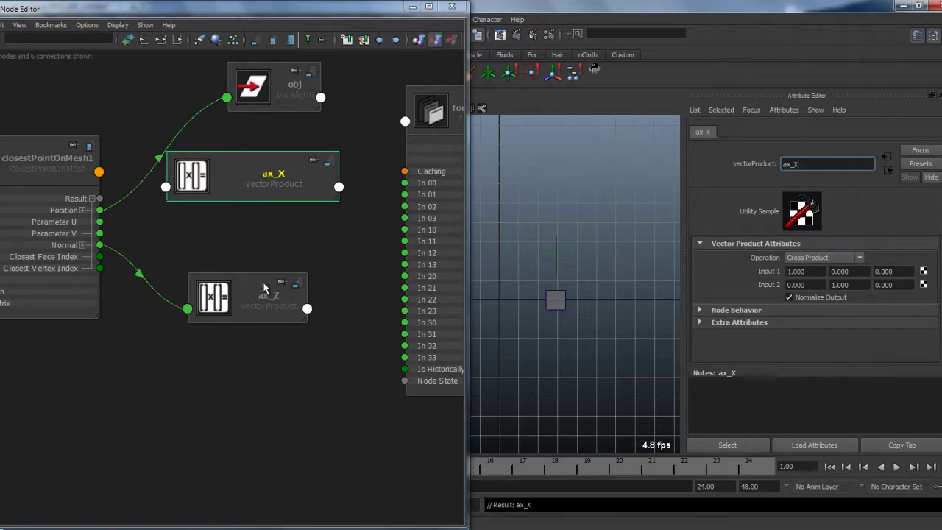
pyautogui.moveTo(247, 185); pyautogui.dragTo(252, 194)
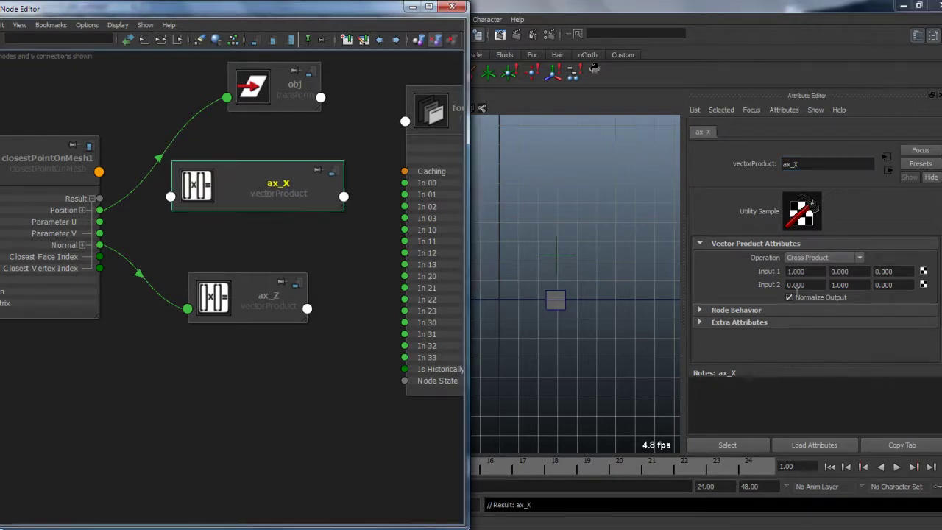
# Keep ax_X on the Cross Product operation and connect the closestPointOnMesh Normal to its Input 1.
pyautogui.click(813, 259)
pyautogui.click(815, 262)
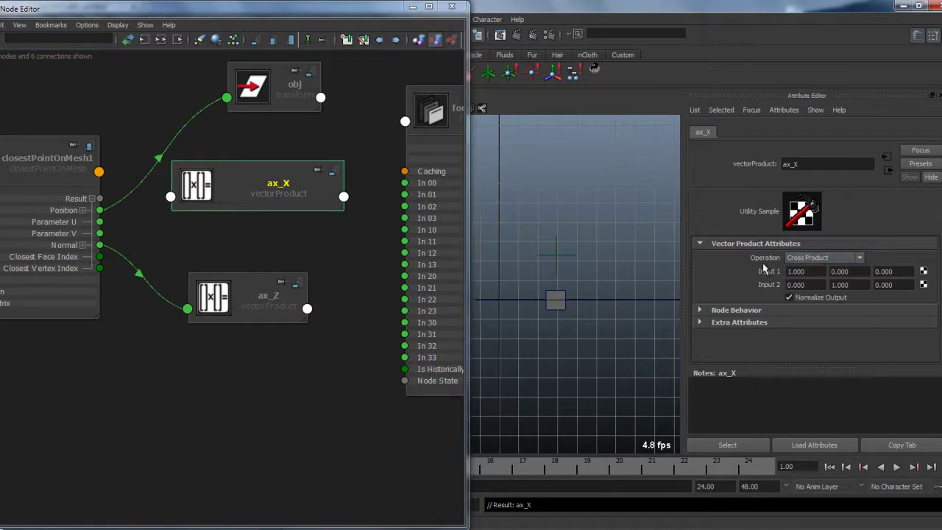
pyautogui.scroll(-1, 270, 318)
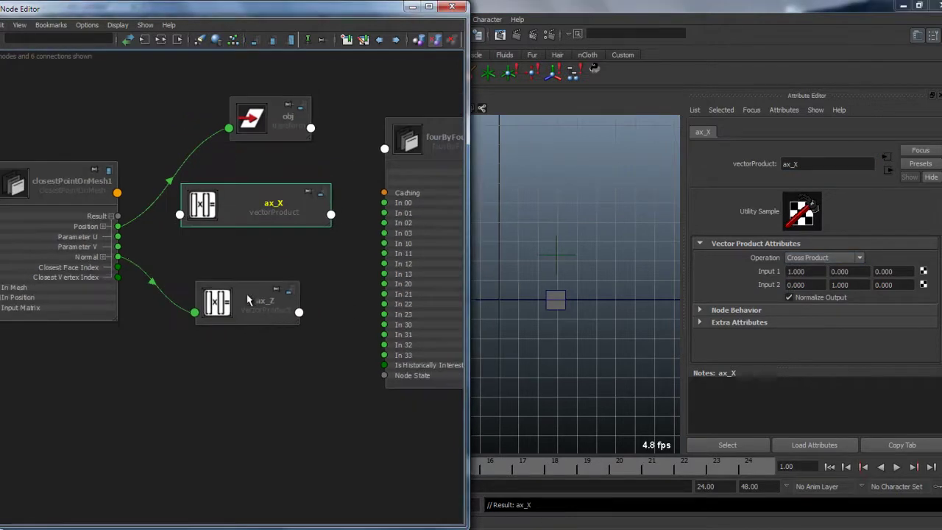
pyautogui.moveTo(118, 259); pyautogui.dragTo(392, 232)
pyautogui.click(217, 221)
# Spread the node graph out by moving the fourByFourMatrix node farther away from the vectorProduct nodes.
pyautogui.moveTo(272, 302); pyautogui.dragTo(265, 303)
pyautogui.keyDown('alt'); pyautogui.moveTo(387, 185); pyautogui.dragTo(256, 241, button='middle'); pyautogui.keyUp('alt')
pyautogui.moveTo(297, 190); pyautogui.dragTo(452, 175)
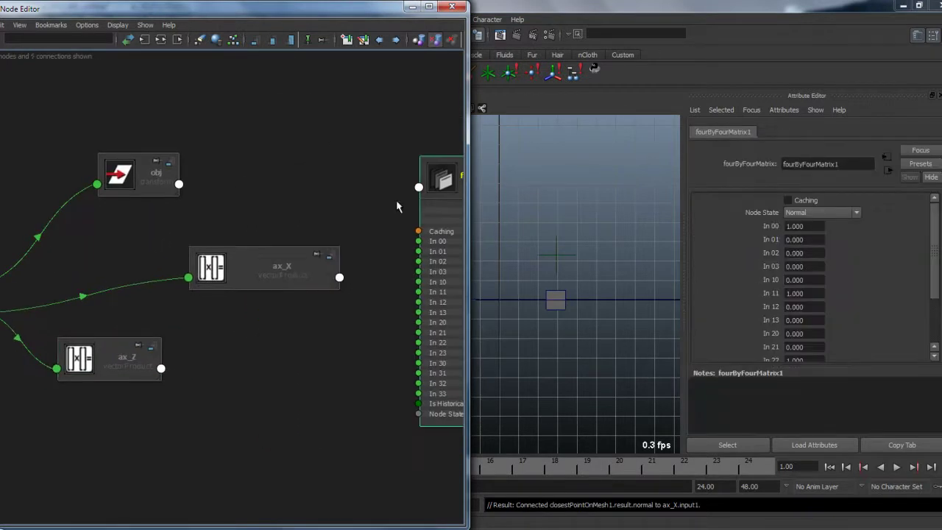
# Connect the full Output of ax_Z to Input 2 of ax_X.
pyautogui.click(161, 367)
pyautogui.moveTo(205, 421)
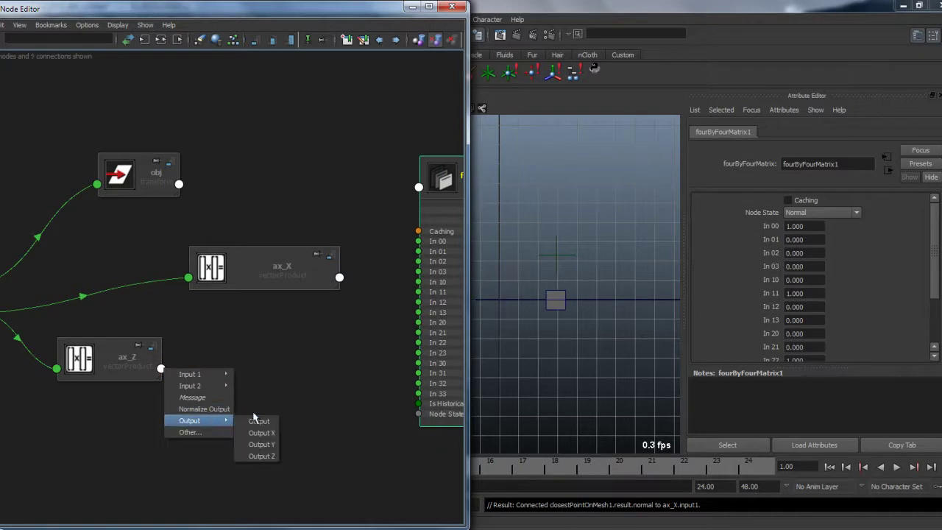
pyautogui.click(258, 421)
pyautogui.click(189, 277)
pyautogui.click(211, 298)
pyautogui.moveTo(261, 271); pyautogui.dragTo(269, 251)
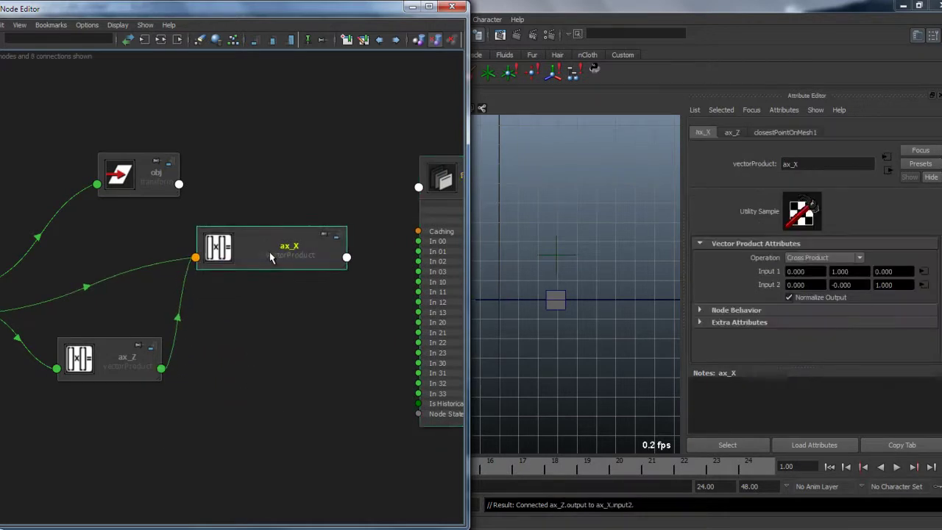
# Load fourByFourMatrix1 as the target and ax_X as the source in the Connection Editor, and expand the ax_X output.
pyautogui.keyDown('alt'); pyautogui.moveTo(278, 340); pyautogui.dragTo(291, 332, button='middle'); pyautogui.keyUp('alt')
pyautogui.scroll(-3, 291, 332)
pyautogui.moveTo(318, 248); pyautogui.dragTo(308, 230)
pyautogui.moveTo(349, 334); pyautogui.dragTo(262, 346, button='middle')
pyautogui.click(379, 237)
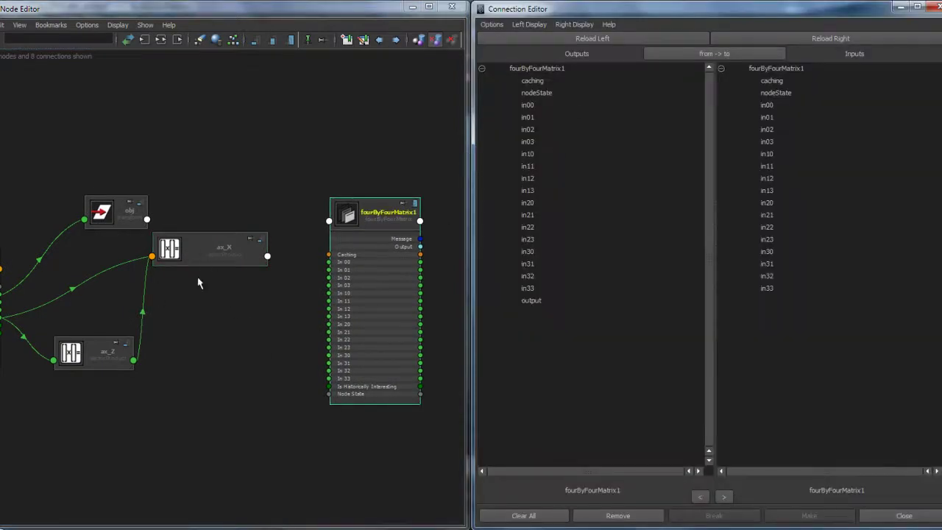
pyautogui.click(206, 250)
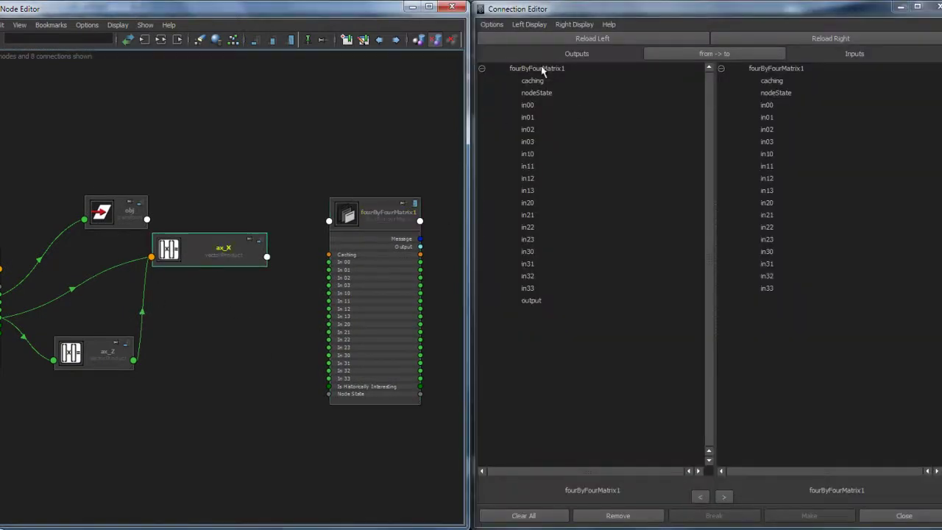
pyautogui.click(534, 38)
pyautogui.click(481, 165)
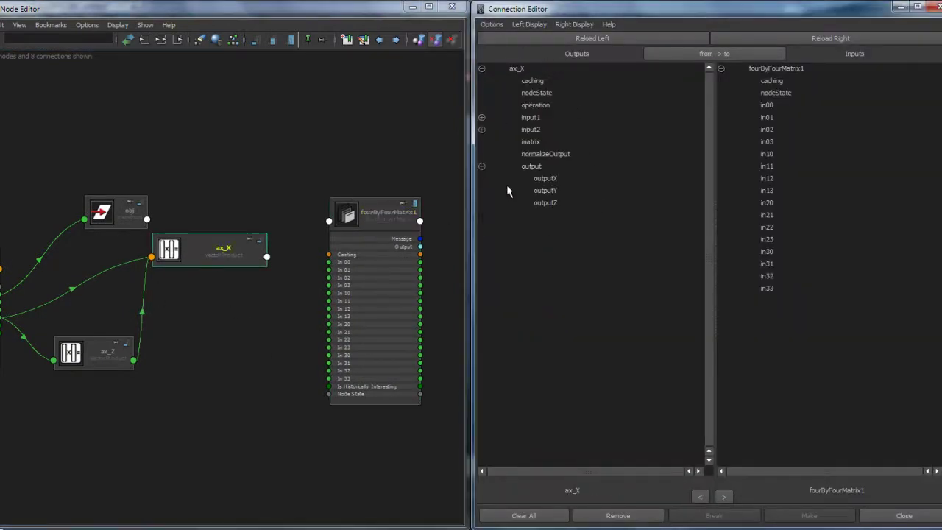
# Connect outputX, outputY and outputZ of ax_X to in00, in01 and in02 of fourByFourMatrix1.
pyautogui.click(545, 179)
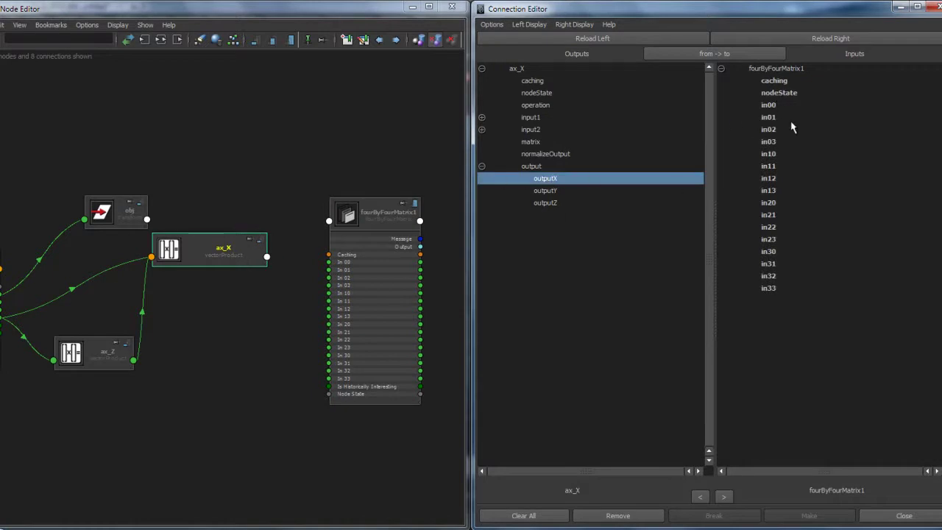
pyautogui.click(786, 109)
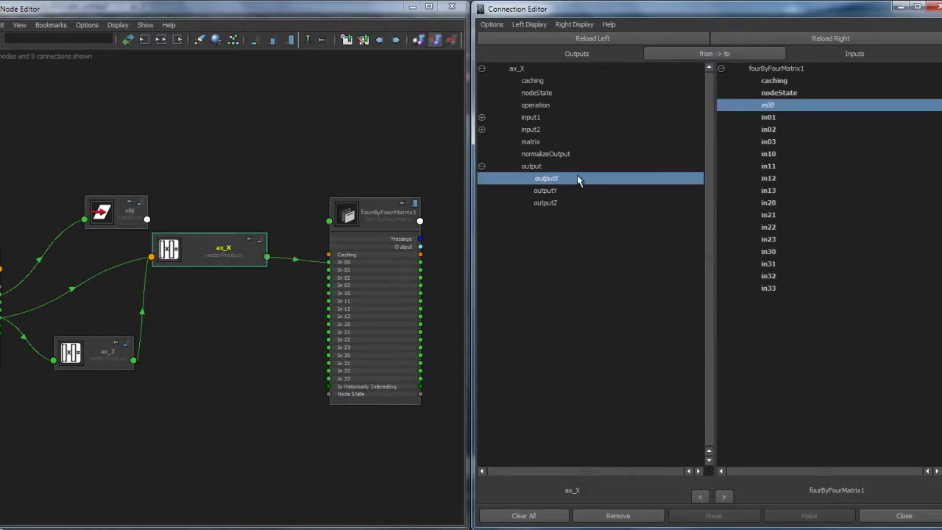
pyautogui.click(576, 191)
pyautogui.click(557, 206)
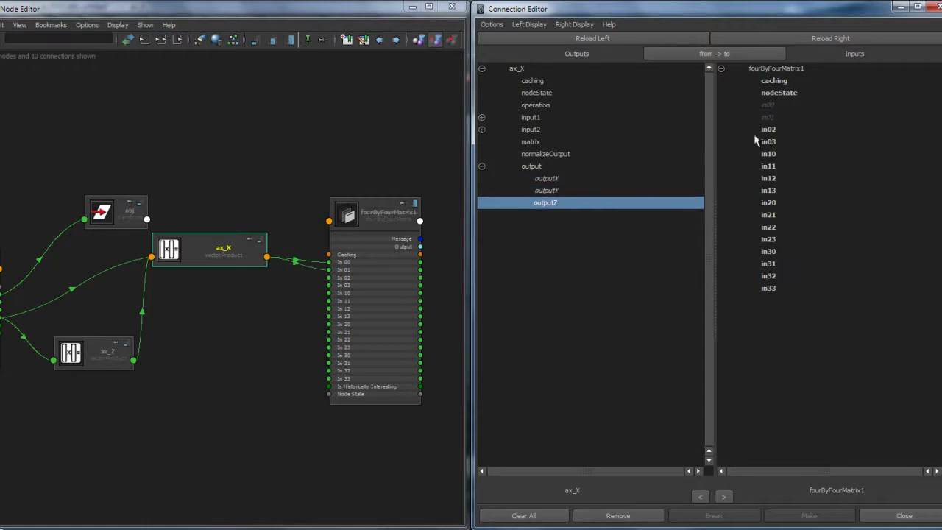
pyautogui.click(765, 131)
# Load closestPointOnMesh1 as the Connection Editor source and connect its normalX, normalY and normalZ to in10, in11 and in12 of fourByFourMatrix1.
pyautogui.keyDown('alt'); pyautogui.moveTo(177, 346); pyautogui.dragTo(260, 350, button='middle'); pyautogui.keyUp('alt')
pyautogui.click(25, 284)
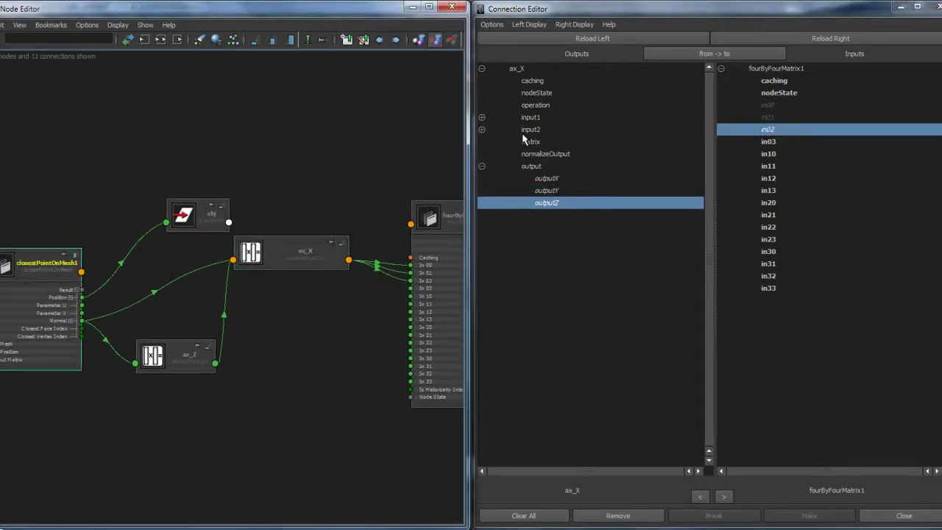
pyautogui.click(570, 40)
pyautogui.click(481, 141)
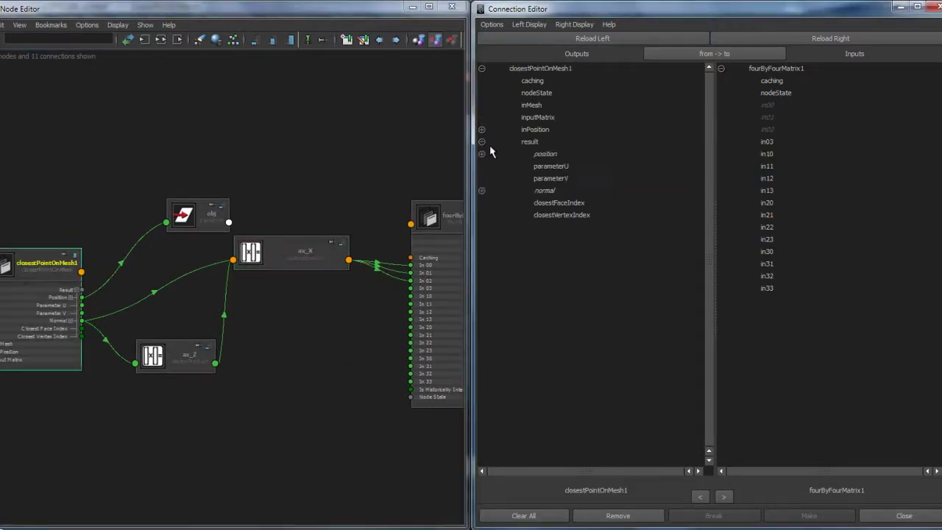
pyautogui.click(482, 191)
pyautogui.click(557, 202)
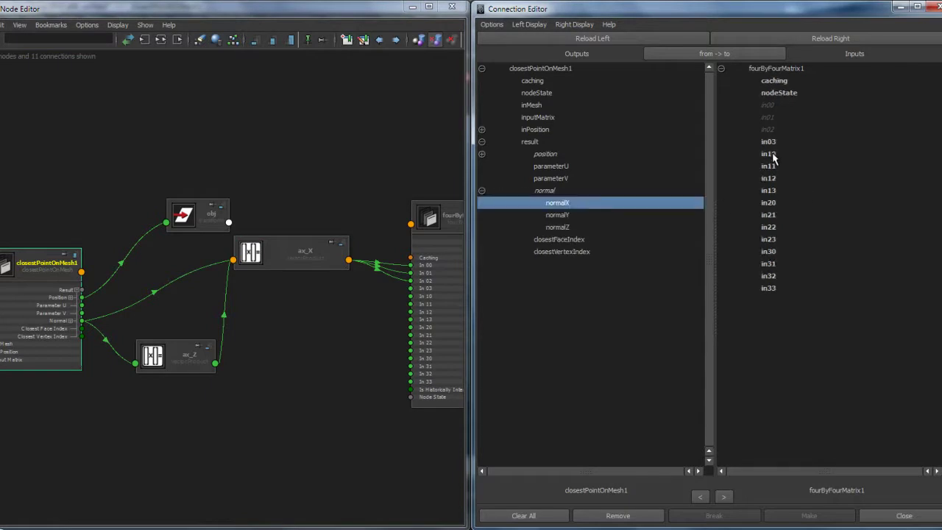
pyautogui.click(770, 154)
pyautogui.click(560, 215)
pyautogui.click(769, 165)
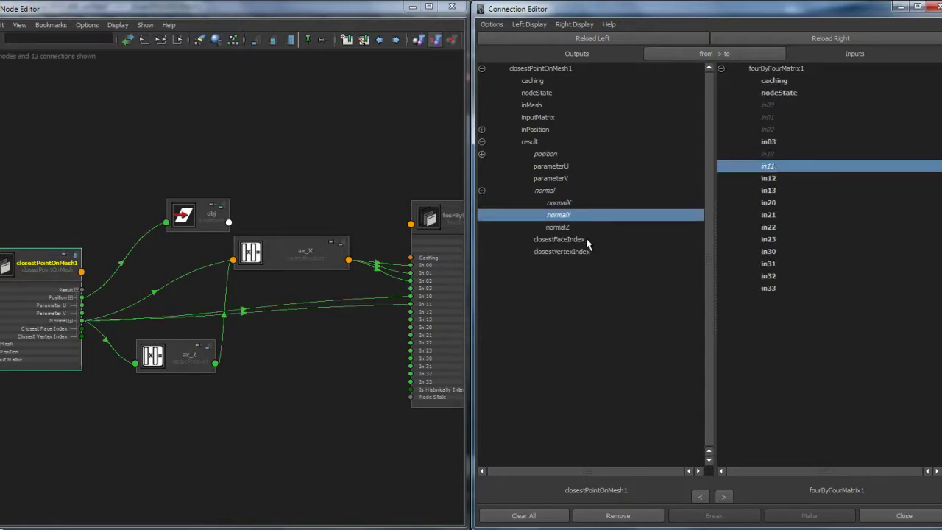
pyautogui.click(594, 227)
pyautogui.click(766, 179)
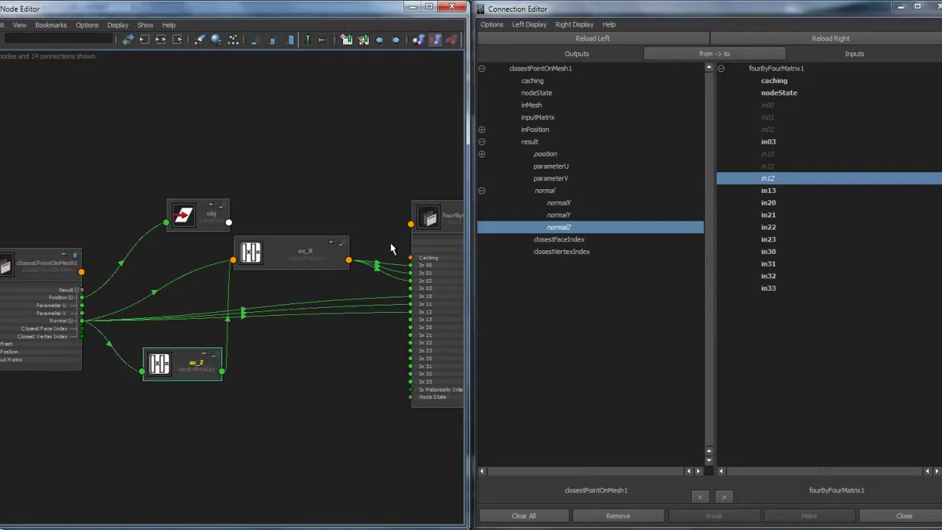
# Load ax_Z as the Connection Editor source and connect its outputX, outputY and outputZ to in20, in21 and in22 of fourByFourMatrix1.
pyautogui.click(578, 41)
pyautogui.click(482, 166)
pyautogui.click(572, 179)
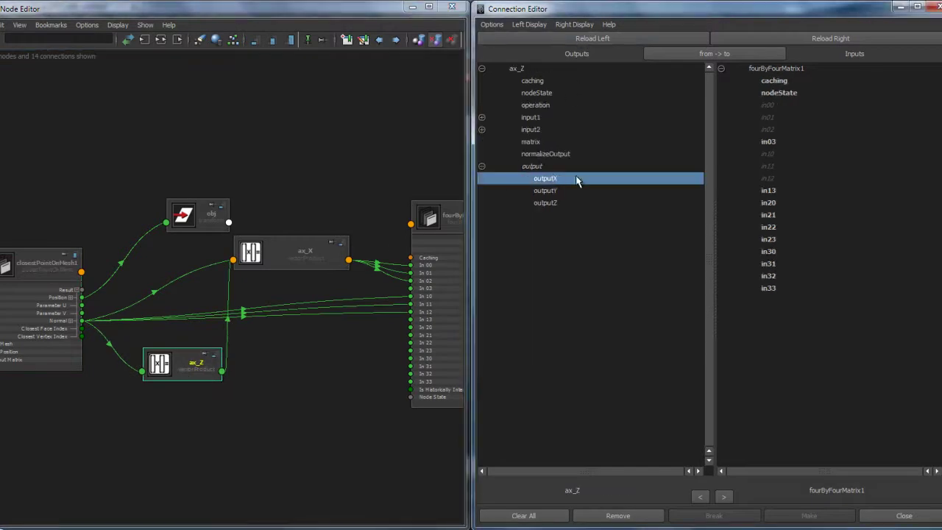
pyautogui.click(782, 203)
pyautogui.click(560, 191)
pyautogui.click(769, 215)
pyautogui.click(570, 204)
pyautogui.click(765, 227)
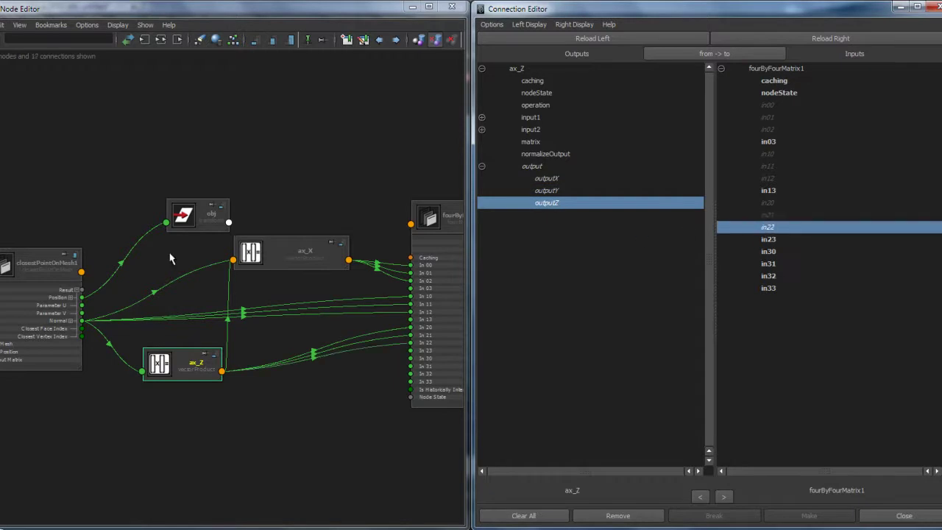
# Reload closestPointOnMesh1 as the source and connect its positionX, positionY and positionZ to in30, in31 and in32 of fourByFourMatrix1.
pyautogui.moveTo(43, 264); pyautogui.dragTo(45, 250)
pyautogui.click(596, 41)
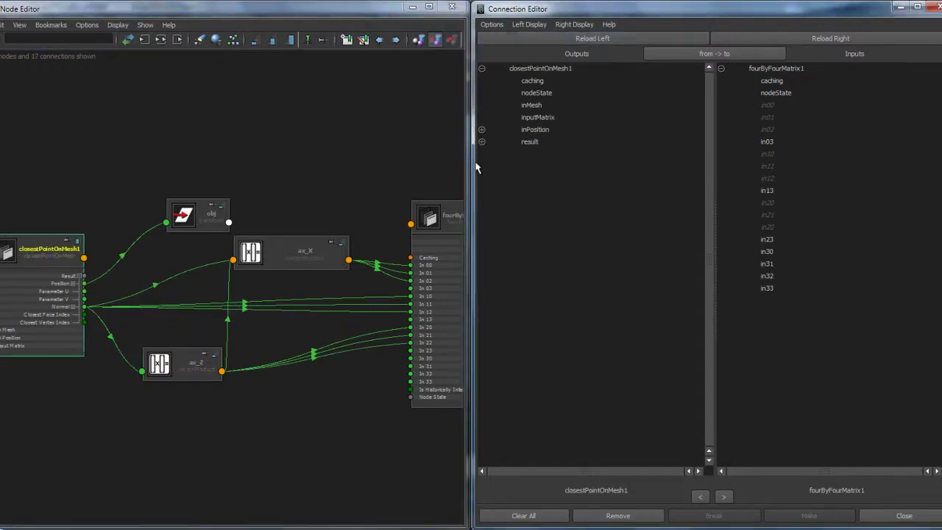
pyautogui.click(482, 142)
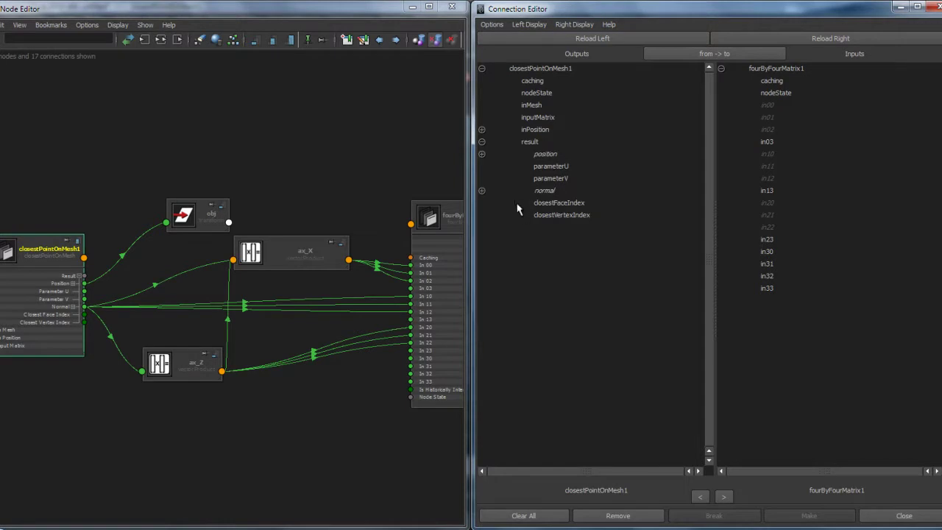
pyautogui.click(482, 154)
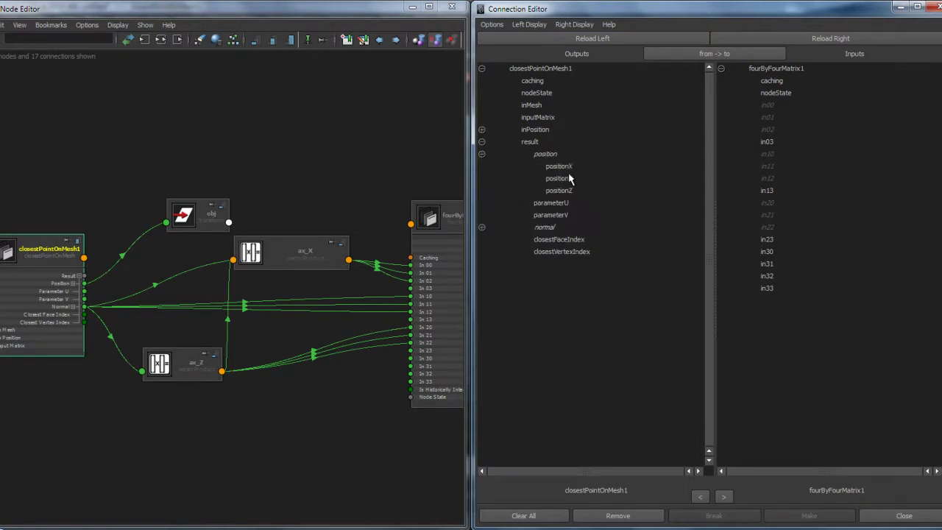
pyautogui.click(563, 166)
pyautogui.click(782, 253)
pyautogui.click(589, 178)
pyautogui.click(769, 265)
pyautogui.click(576, 191)
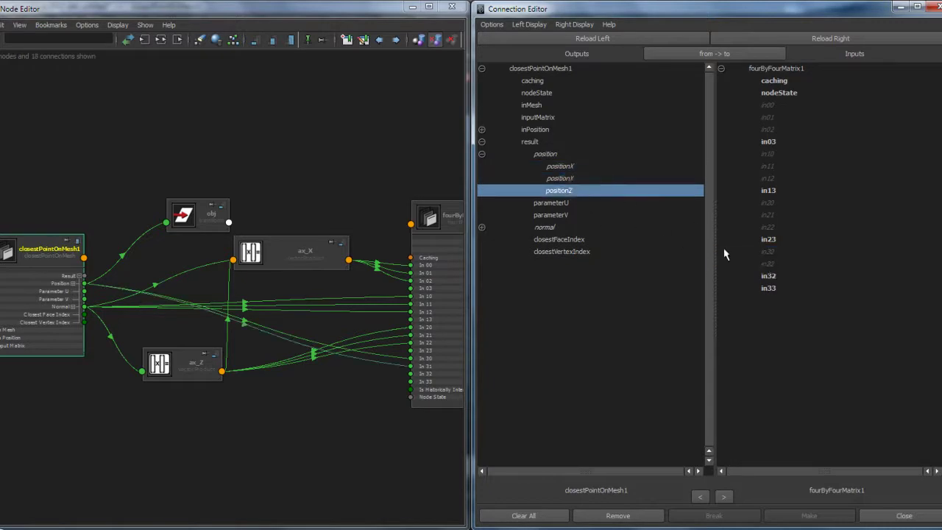
pyautogui.click(769, 276)
# Close the Connection Editor and move the Node Editor window aside to uncover the viewport.
pyautogui.click(937, 6)
pyautogui.keyDown('alt'); pyautogui.moveTo(328, 218); pyautogui.dragTo(297, 188, button='right'); pyautogui.keyUp('alt')
pyautogui.moveTo(387, 9); pyautogui.dragTo(941, 147)
pyautogui.keyDown('alt'); pyautogui.moveTo(879, 155); pyautogui.dragTo(784, 131, button='middle'); pyautogui.keyUp('alt')
pyautogui.keyDown('alt'); pyautogui.moveTo(785, 131); pyautogui.dragTo(791, 195, button='right'); pyautogui.keyUp('alt')
# Widen the Node Editor and place the obj node well beyond fourByFourMatrix1, leaving a gap between them.
pyautogui.moveTo(558, 194); pyautogui.dragTo(851, 195)
pyautogui.keyDown('alt'); pyautogui.moveTo(699, 198); pyautogui.dragTo(563, 175, button='middle'); pyautogui.keyUp('alt')
pyautogui.moveTo(716, 166); pyautogui.dragTo(843, 197)
pyautogui.keyDown('alt'); pyautogui.moveTo(746, 170); pyautogui.dragTo(744, 191, button='right'); pyautogui.keyUp('alt')
pyautogui.keyDown('alt'); pyautogui.moveTo(743, 192); pyautogui.dragTo(762, 248, button='middle'); pyautogui.keyUp('alt')
pyautogui.moveTo(631, 144); pyautogui.dragTo(614, 143)
pyautogui.keyDown('alt'); pyautogui.moveTo(718, 174); pyautogui.dragTo(652, 186, button='middle'); pyautogui.keyUp('alt')
pyautogui.keyDown('alt'); pyautogui.moveTo(720, 195); pyautogui.dragTo(751, 220, button='middle'); pyautogui.keyUp('alt')
pyautogui.keyDown('alt'); pyautogui.moveTo(750, 220); pyautogui.dragTo(771, 231, button='right'); pyautogui.keyUp('alt')
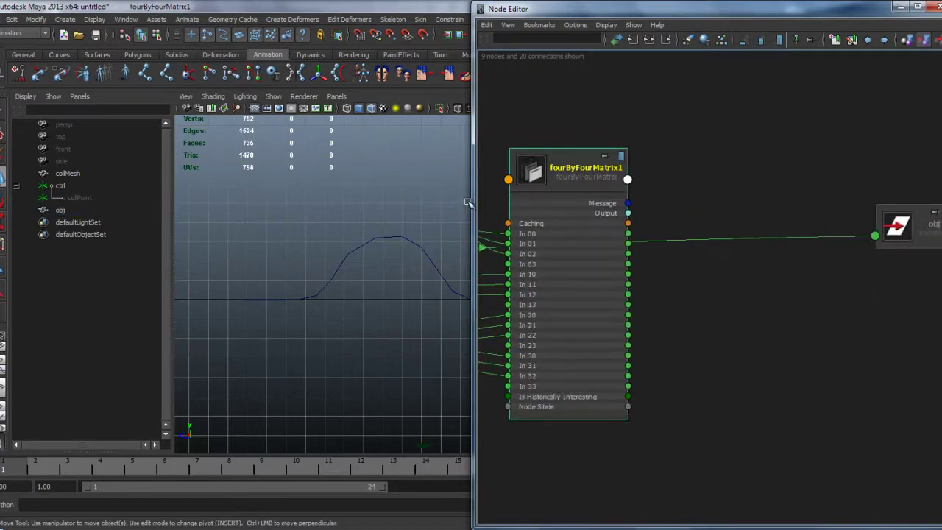
pyautogui.moveTo(472, 195); pyautogui.dragTo(457, 196)
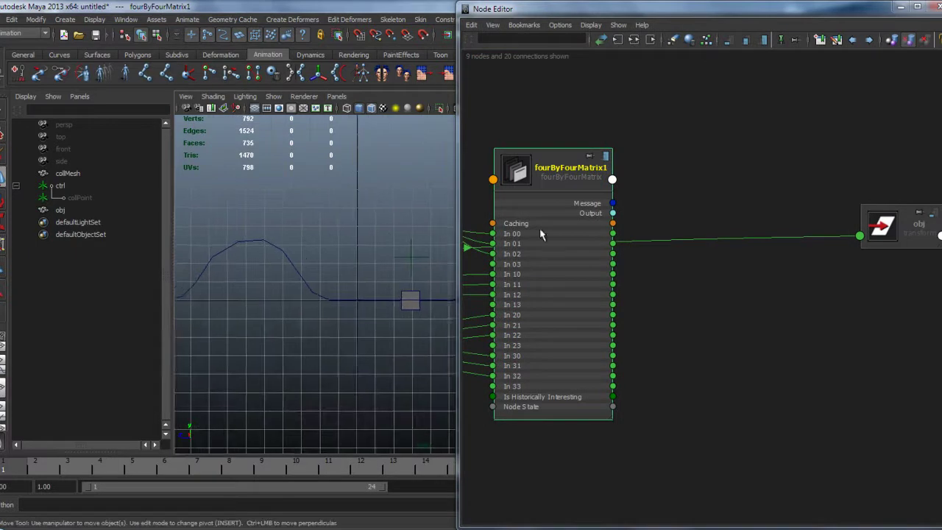
pyautogui.keyDown('alt'); pyautogui.moveTo(765, 260); pyautogui.dragTo(740, 262, button='middle'); pyautogui.keyUp('alt')
pyautogui.moveTo(875, 234); pyautogui.dragTo(878, 220)
# Create a decomposeMatrix node between fourByFourMatrix1 and obj, and connect the matrix Output to its inputMatrix.
pyautogui.click(725, 202)
pyautogui.press('Tab')
pyautogui.write('dec')
pyautogui.press('Down')
pyautogui.press('Return')
pyautogui.moveTo(753, 229); pyautogui.dragTo(670, 221)
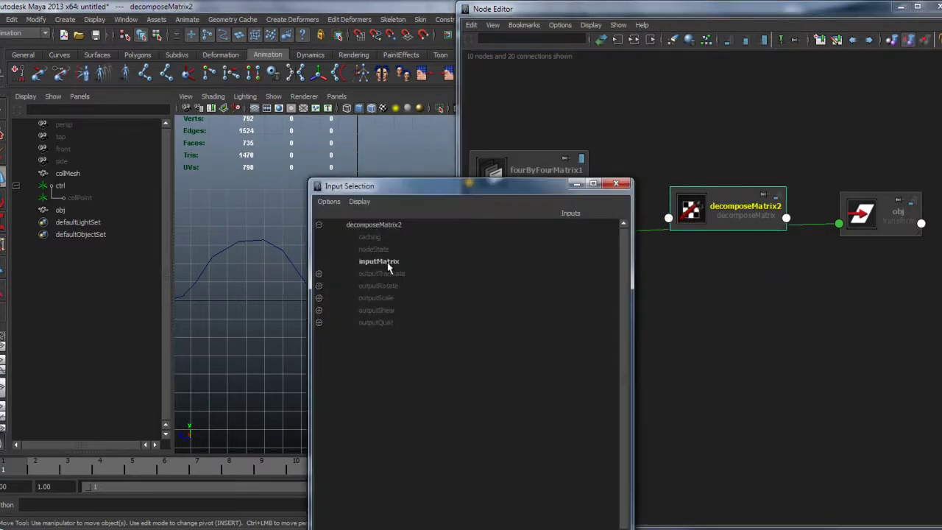
pyautogui.click(390, 262)
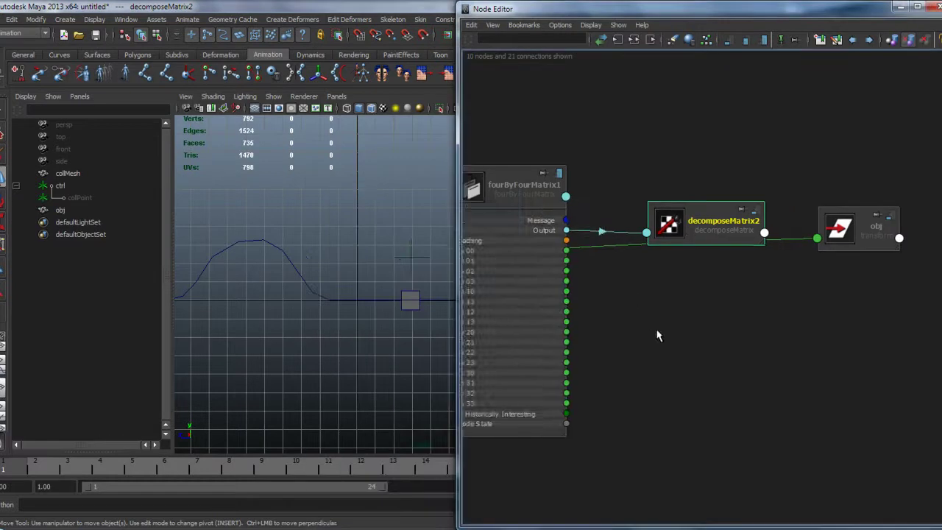
# Show the attributes of decomposeMatrix2 and obj, and connect Output Translate to Translate and Output Rotate to Rotate.
pyautogui.rightClick(656, 212)
pyautogui.click(698, 267)
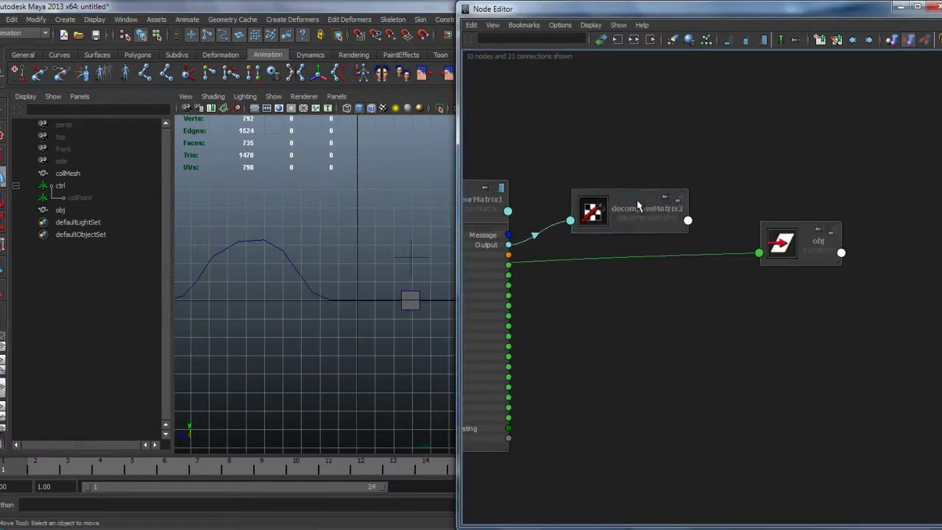
pyautogui.click(779, 248)
pyautogui.press('3')
pyautogui.keyDown('alt'); pyautogui.moveTo(749, 258); pyautogui.dragTo(809, 285, button='right'); pyautogui.keyUp('alt')
pyautogui.moveTo(683, 300); pyautogui.dragTo(776, 233)
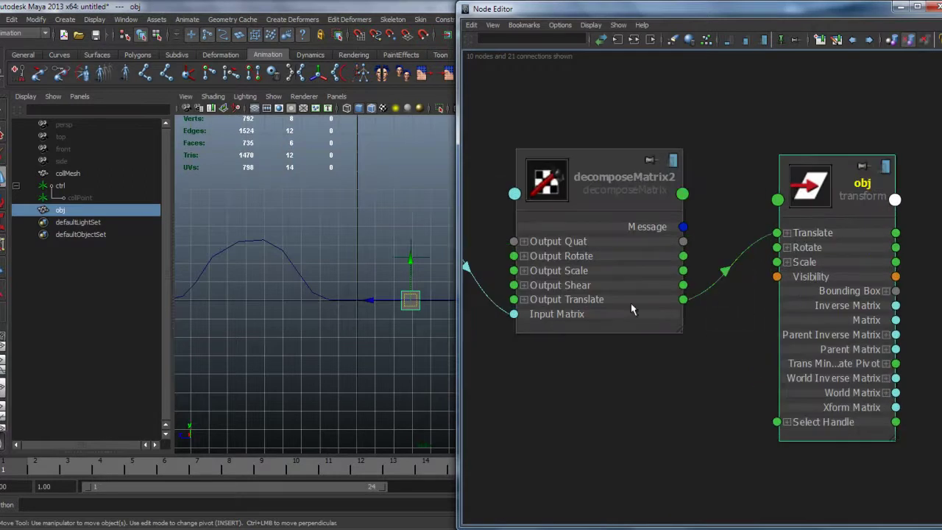
pyautogui.moveTo(686, 256); pyautogui.dragTo(777, 247)
pyautogui.keyDown('alt'); pyautogui.moveTo(753, 277); pyautogui.dragTo(795, 276, button='middle'); pyautogui.keyUp('alt')
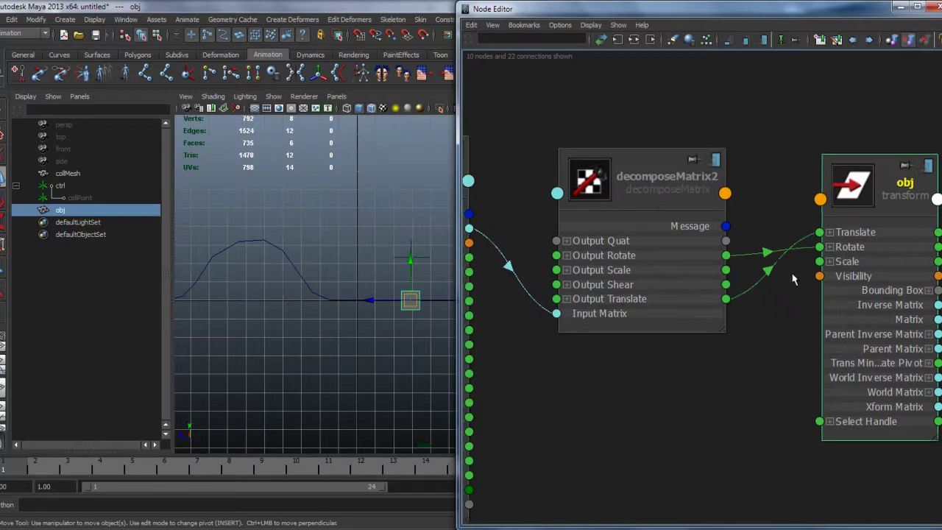
# Move the ctrl locator along the slope of collMesh to test how obj follows the surface.
pyautogui.click(329, 217)
pyautogui.click(414, 259)
pyautogui.moveTo(406, 271); pyautogui.dragTo(312, 260)
pyautogui.keyDown('alt'); pyautogui.moveTo(337, 300); pyautogui.dragTo(340, 292, button='middle'); pyautogui.keyUp('alt')
pyautogui.keyDown('alt'); pyautogui.moveTo(341, 292); pyautogui.dragTo(367, 308, button='right'); pyautogui.keyUp('alt')
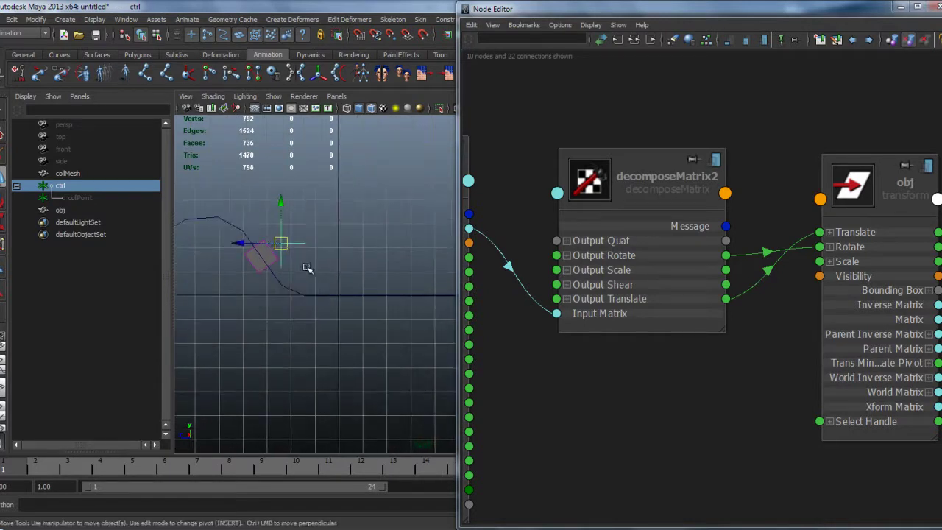
pyautogui.moveTo(281, 243); pyautogui.dragTo(302, 246)
# Locate fourByFourMatrix1 in the node graph and shift the ctrl locator slightly away from the slope.
pyautogui.keyDown('alt'); pyautogui.moveTo(721, 378); pyautogui.dragTo(612, 395, button='right'); pyautogui.keyUp('alt')
pyautogui.keyDown('alt'); pyautogui.moveTo(671, 321); pyautogui.dragTo(768, 288, button='middle'); pyautogui.keyUp('alt')
pyautogui.keyDown('alt'); pyautogui.moveTo(767, 288); pyautogui.dragTo(726, 272, button='right'); pyautogui.keyUp('alt')
pyautogui.keyDown('alt'); pyautogui.moveTo(599, 270); pyautogui.dragTo(770, 333, button='middle'); pyautogui.keyUp('alt')
pyautogui.click(659, 259)
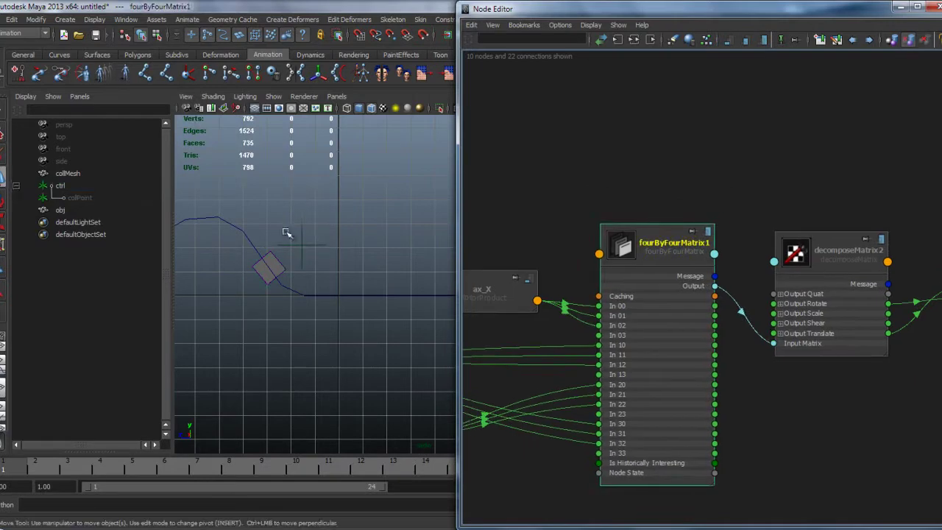
pyautogui.click(310, 244)
pyautogui.moveTo(303, 247); pyautogui.dragTo(324, 244)
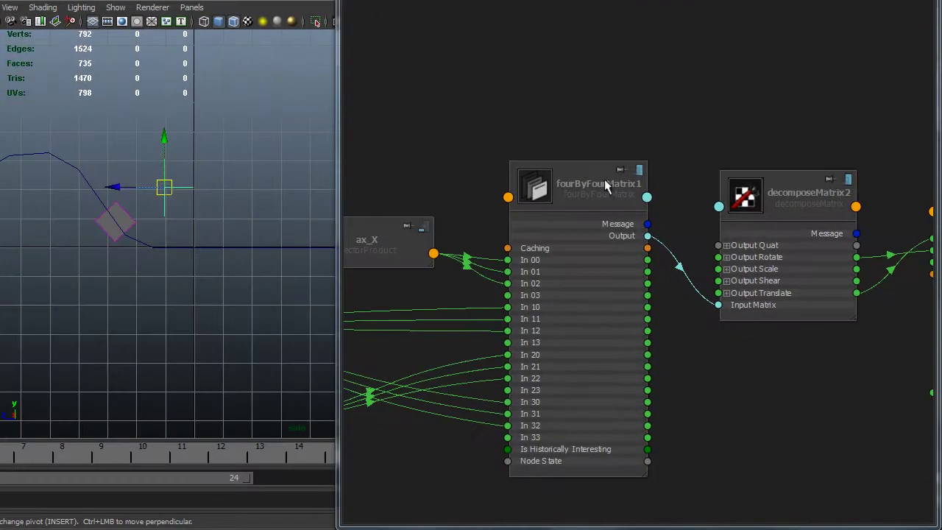
# Rename the fourByFourMatrix1 node to matrixOnTheMesh.
pyautogui.moveTo(605, 170); pyautogui.dragTo(510, 167)
pyautogui.doubleClick(608, 184)
pyautogui.write('ma')
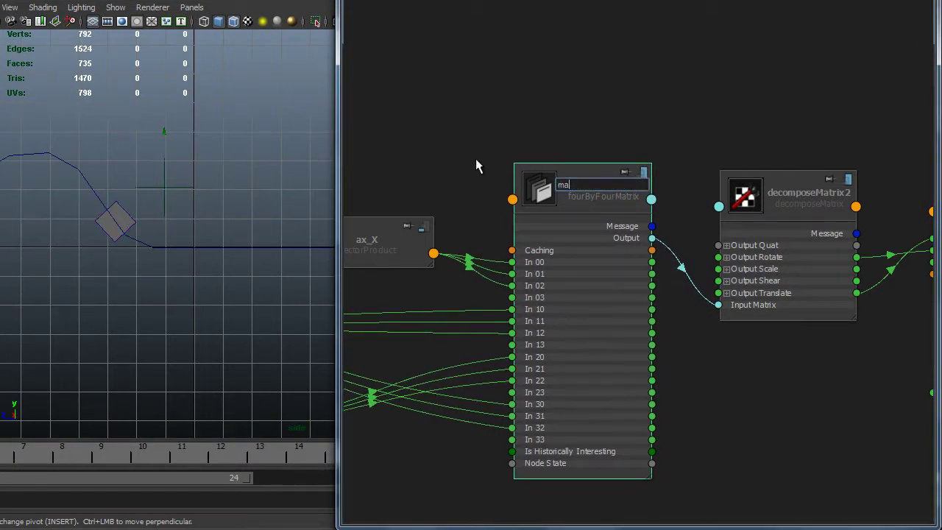
pyautogui.write('trixOnTheMesh')
pyautogui.press('Return')
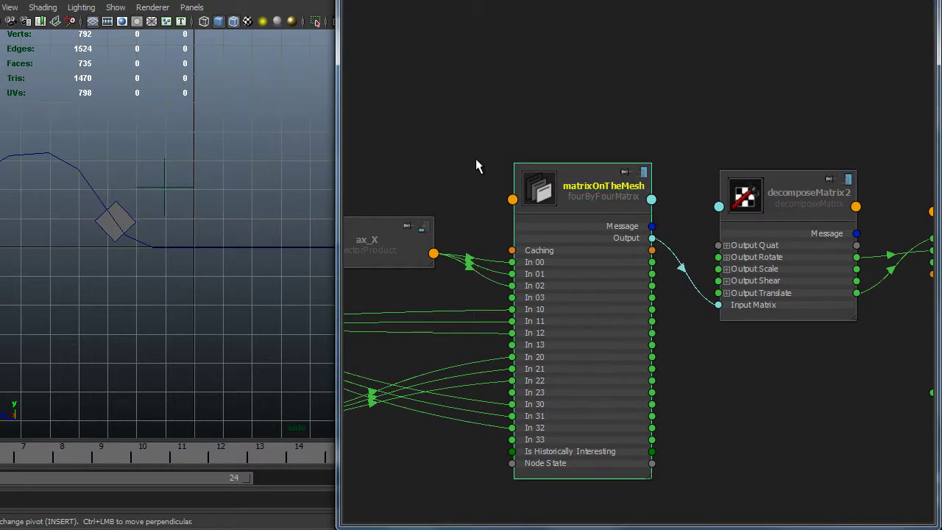
# Move the decomposeMatrix2 and obj nodes together farther away from matrixOnTheMesh.
pyautogui.scroll(-2, 712, 221)
pyautogui.keyDown('alt'); pyautogui.moveTo(712, 220); pyautogui.dragTo(535, 172, button='middle'); pyautogui.keyUp('alt')
pyautogui.moveTo(556, 74); pyautogui.dragTo(866, 167)
pyautogui.keyDown('alt'); pyautogui.moveTo(209, 190); pyautogui.dragTo(277, 195, button='middle'); pyautogui.keyUp('alt')
pyautogui.scroll(3, 213, 149)
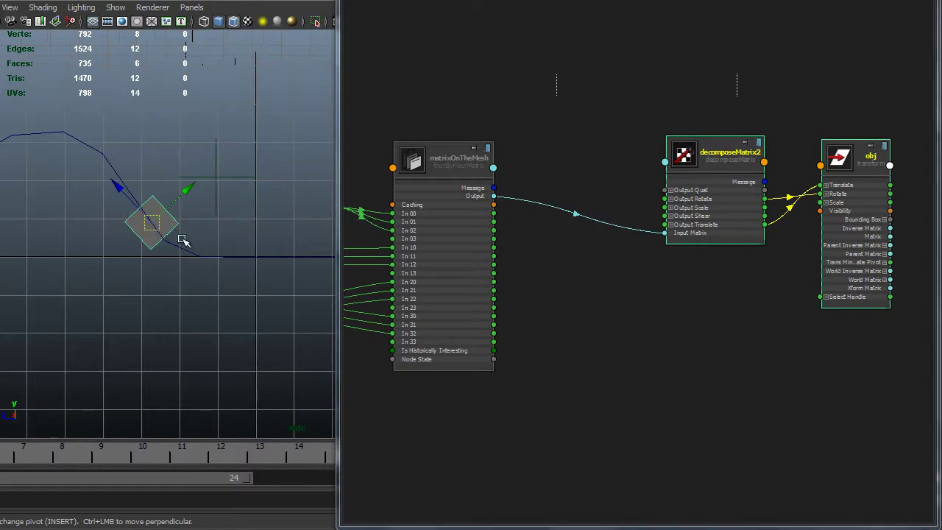
# Create a multMatrix node in the empty area below matrixOnTheMesh and decomposeMatrix2.
pyautogui.click(604, 336)
pyautogui.keyDown('alt'); pyautogui.moveTo(594, 363); pyautogui.dragTo(607, 267, button='middle'); pyautogui.keyUp('alt')
pyautogui.scroll(-1, 598, 324)
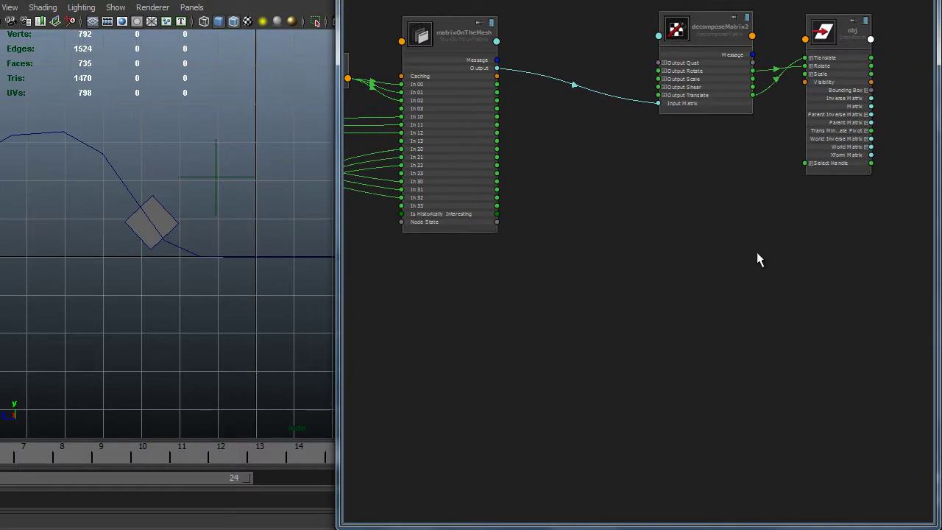
pyautogui.keyDown('alt'); pyautogui.moveTo(622, 300); pyautogui.dragTo(645, 309, button='middle'); pyautogui.keyUp('alt')
pyautogui.press('Tab')
pyautogui.write('mul')
pyautogui.press('Down')
pyautogui.press('Down')
pyautogui.press('Return')
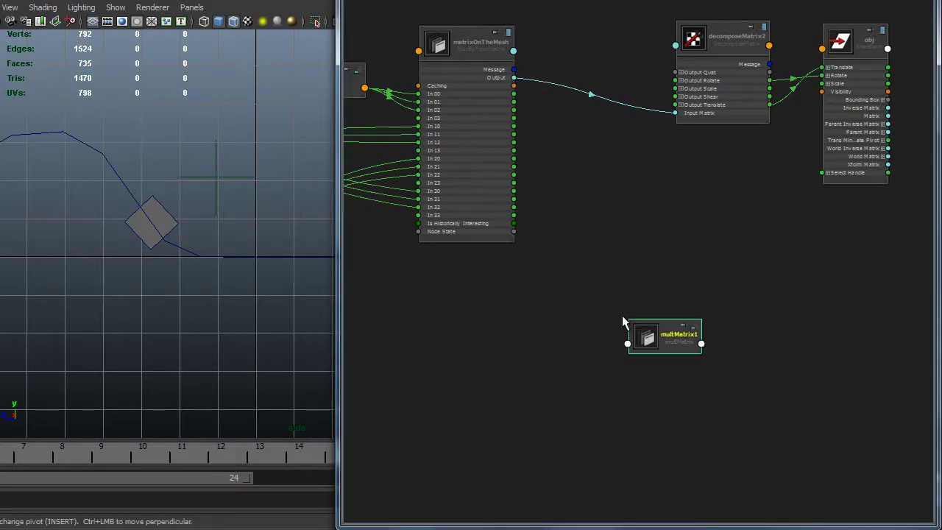
# Connect the Output of matrixOnTheMesh to Matrix In[0] of multMatrix1.
pyautogui.click(523, 83)
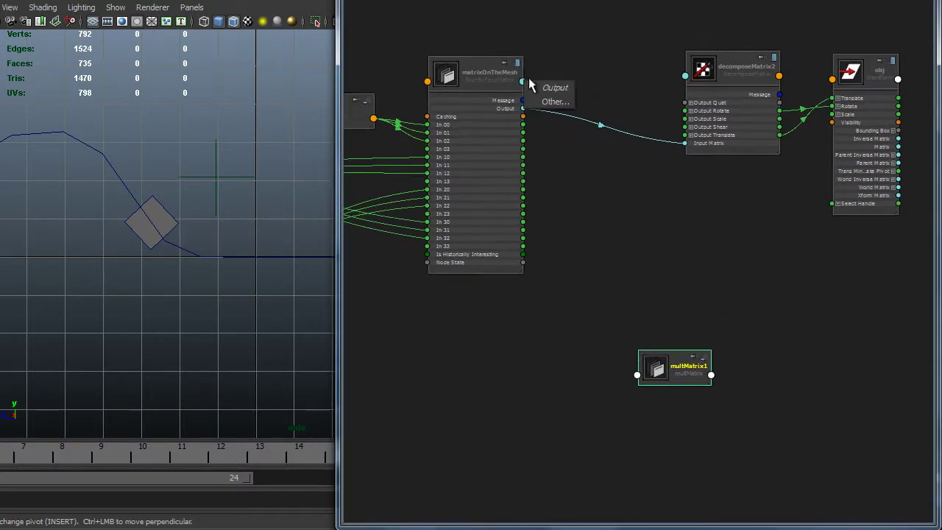
pyautogui.click(555, 88)
pyautogui.click(637, 376)
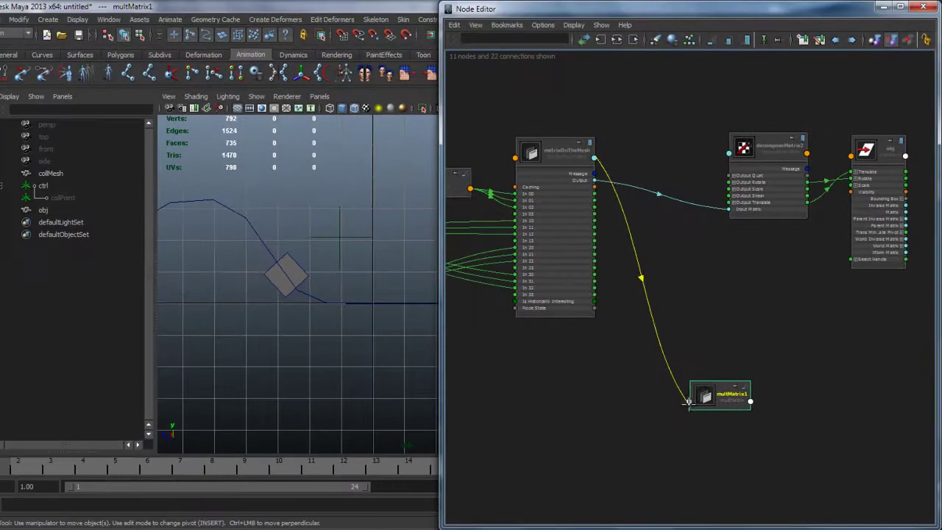
pyautogui.click(702, 405)
pyautogui.click(370, 266)
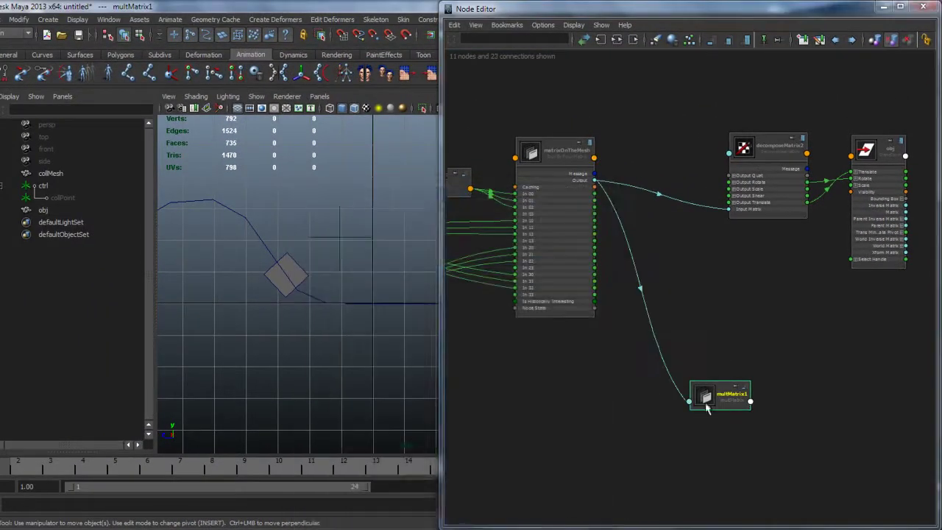
# Show the connected attributes of multMatrix1, expand Matrix In and reposition the node.
pyautogui.moveTo(720, 403); pyautogui.dragTo(721, 390)
pyautogui.press('2')
pyautogui.click(697, 405)
pyautogui.keyDown('alt'); pyautogui.moveTo(653, 411); pyautogui.dragTo(654, 353, button='middle'); pyautogui.keyUp('alt')
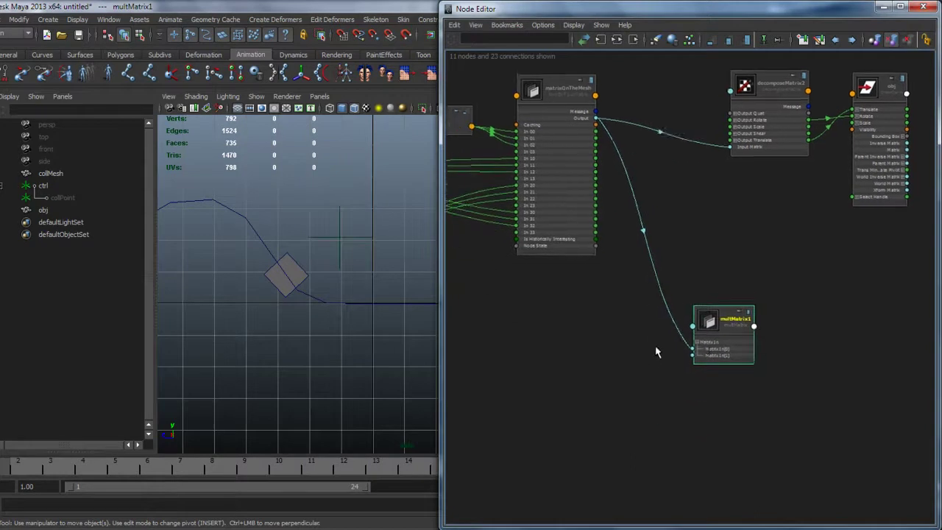
pyautogui.scroll(2, 684, 346)
pyautogui.moveTo(732, 333); pyautogui.dragTo(721, 303)
pyautogui.scroll(-5, 736, 375)
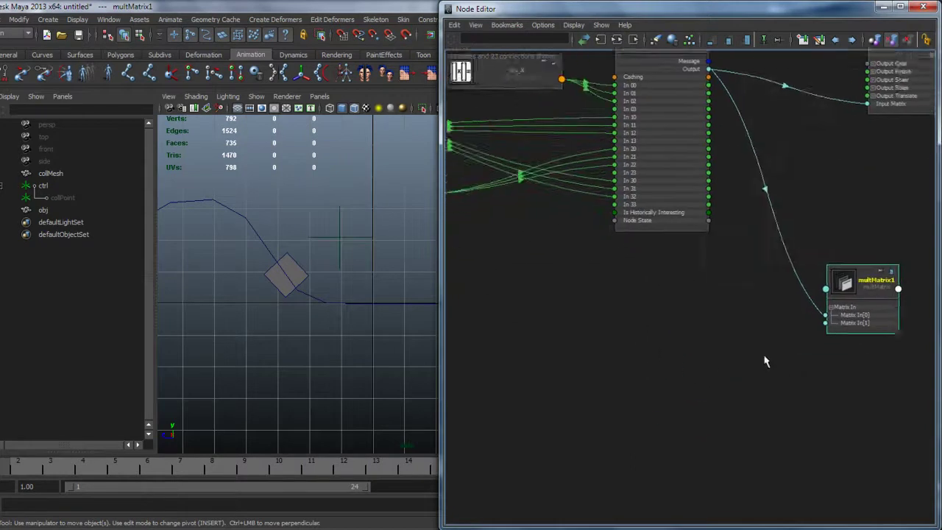
# Move the collPoint node across the graph to sit just before multMatrix1.
pyautogui.click(545, 239)
pyautogui.moveTo(544, 239); pyautogui.dragTo(829, 375)
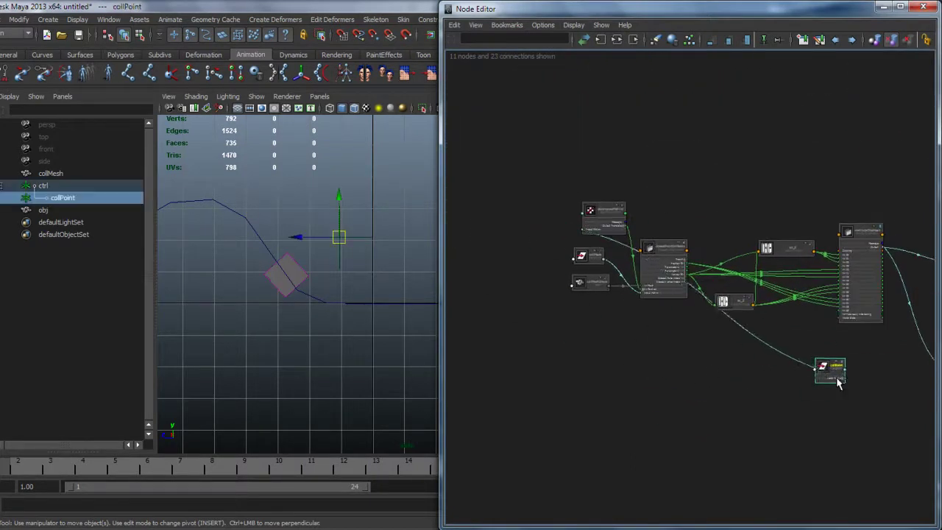
pyautogui.keyDown('alt'); pyautogui.moveTo(829, 375); pyautogui.dragTo(651, 279, button='middle'); pyautogui.keyUp('alt')
pyautogui.scroll(3, 783, 359)
pyautogui.keyDown('alt'); pyautogui.moveTo(758, 356); pyautogui.dragTo(782, 352, button='middle'); pyautogui.keyUp('alt')
pyautogui.scroll(3, 782, 352)
pyautogui.moveTo(597, 241); pyautogui.dragTo(594, 210)
pyautogui.keyDown('alt'); pyautogui.moveTo(692, 260); pyautogui.dragTo(591, 282, button='middle'); pyautogui.keyUp('alt')
# Connect the World Inverse Matrix of collPoint to Matrix In[1] of multMatrix1.
pyautogui.click(553, 262)
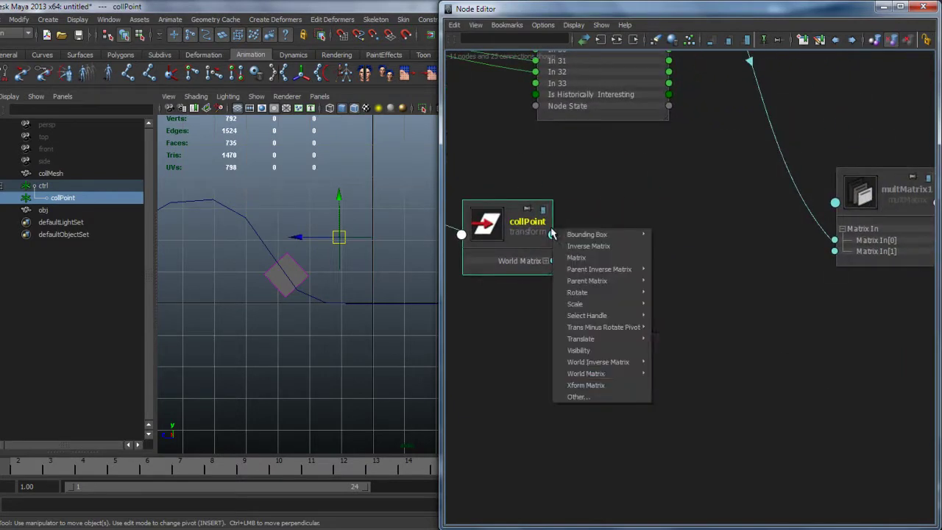
pyautogui.moveTo(581, 363)
pyautogui.click(699, 362)
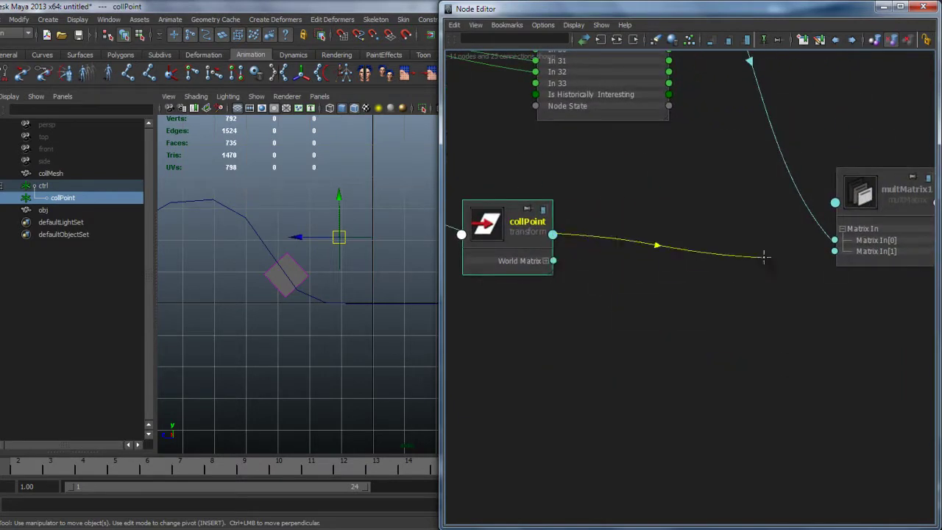
pyautogui.click(834, 250)
# Rearrange the nodes of the graph and reposition multMatrix1 to make the layout clearer.
pyautogui.scroll(-2, 707, 353)
pyautogui.scroll(-1, 684, 323)
pyautogui.keyDown('alt'); pyautogui.moveTo(683, 322); pyautogui.dragTo(777, 335, button='middle'); pyautogui.keyUp('alt')
pyautogui.scroll(-4, 765, 336)
pyautogui.moveTo(744, 296); pyautogui.dragTo(482, 251)
pyautogui.keyDown('alt'); pyautogui.moveTo(613, 273); pyautogui.dragTo(769, 309, button='middle'); pyautogui.keyUp('alt')
pyautogui.moveTo(648, 296); pyautogui.dragTo(500, 128)
pyautogui.keyDown('alt'); pyautogui.moveTo(689, 330); pyautogui.dragTo(503, 300, button='middle'); pyautogui.keyUp('alt')
pyautogui.keyDown('alt'); pyautogui.moveTo(508, 301); pyautogui.dragTo(738, 365, button='right'); pyautogui.keyUp('alt')
pyautogui.keyDown('alt'); pyautogui.moveTo(661, 263); pyautogui.dragTo(687, 290, button='middle'); pyautogui.keyUp('alt')
pyautogui.moveTo(644, 212); pyautogui.dragTo(658, 189)
pyautogui.keyDown('alt'); pyautogui.moveTo(677, 306); pyautogui.dragTo(685, 369, button='middle'); pyautogui.keyUp('alt')
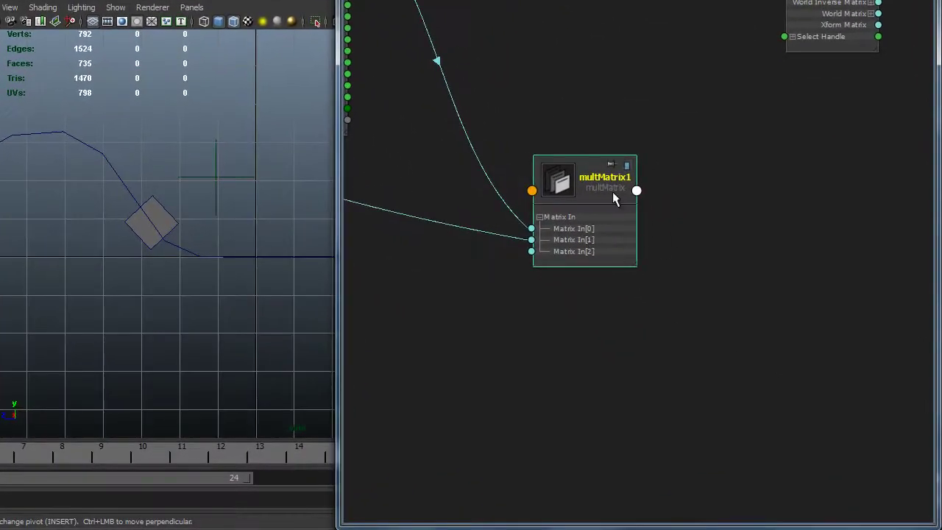
# Rename the multMatrix1 node as diffMatrix.
pyautogui.moveTo(608, 177)
pyautogui.mouseDown()
pyautogui.moveTo(622, 183)
pyautogui.moveTo(611, 171)
pyautogui.mouseUp()
pyautogui.click(721, 204)
pyautogui.click(610, 174)
pyautogui.doubleClick(611, 171)
pyautogui.write('diffMatri')
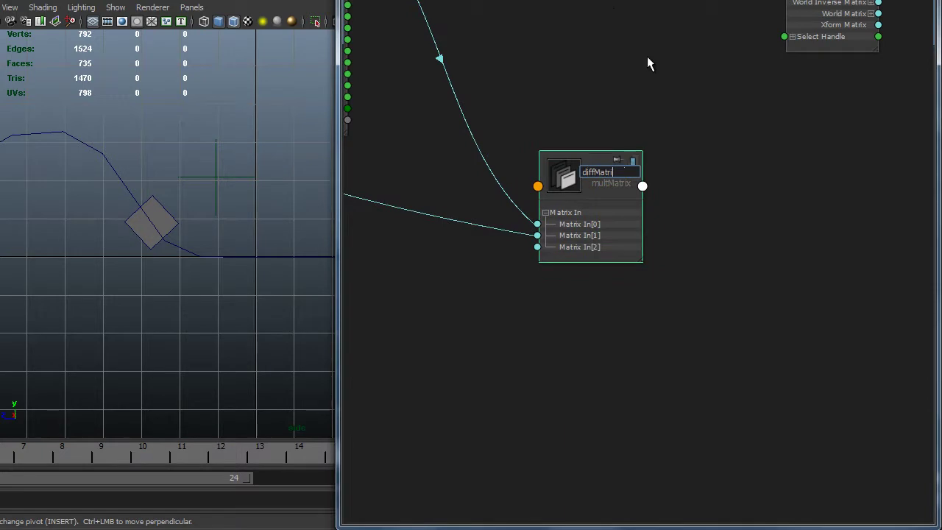
pyautogui.write('x')
pyautogui.press('Return')
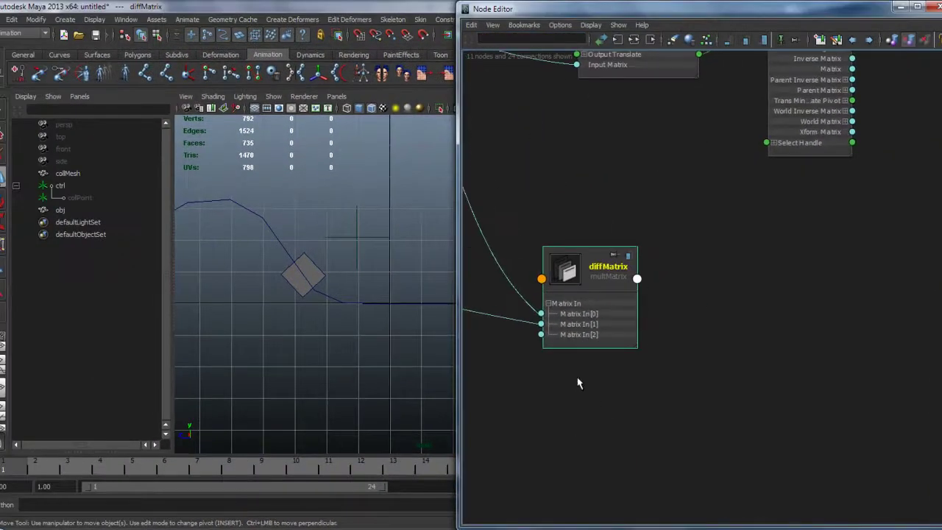
# Create a new locator in the scene for visualising the output of diffMatrix.
pyautogui.click(350, 234)
pyautogui.keyDown('alt'); pyautogui.moveTo(357, 241); pyautogui.dragTo(358, 196, button='right'); pyautogui.keyUp('alt')
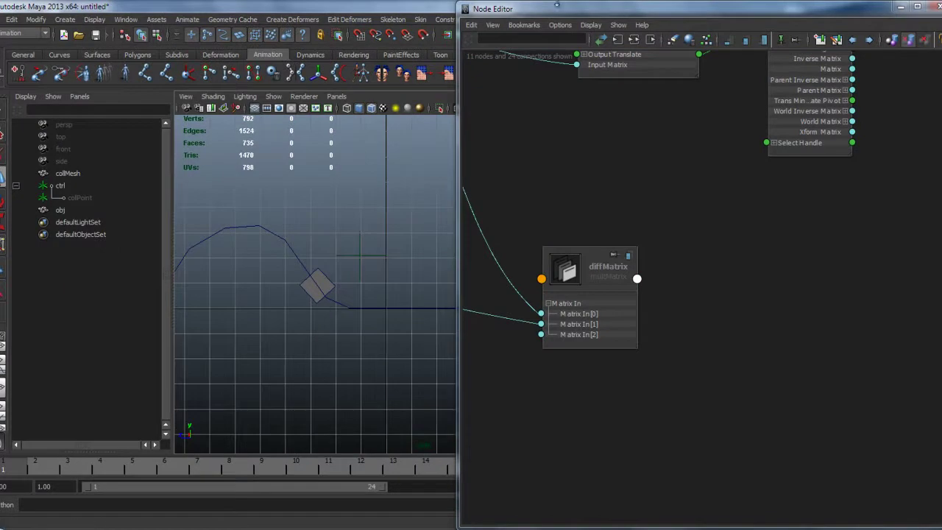
pyautogui.moveTo(551, 15); pyautogui.dragTo(639, 112)
pyautogui.click(488, 72)
pyautogui.keyDown('alt'); pyautogui.moveTo(441, 280); pyautogui.dragTo(417, 248, button='middle'); pyautogui.keyUp('alt')
pyautogui.moveTo(735, 110); pyautogui.dragTo(941, 125)
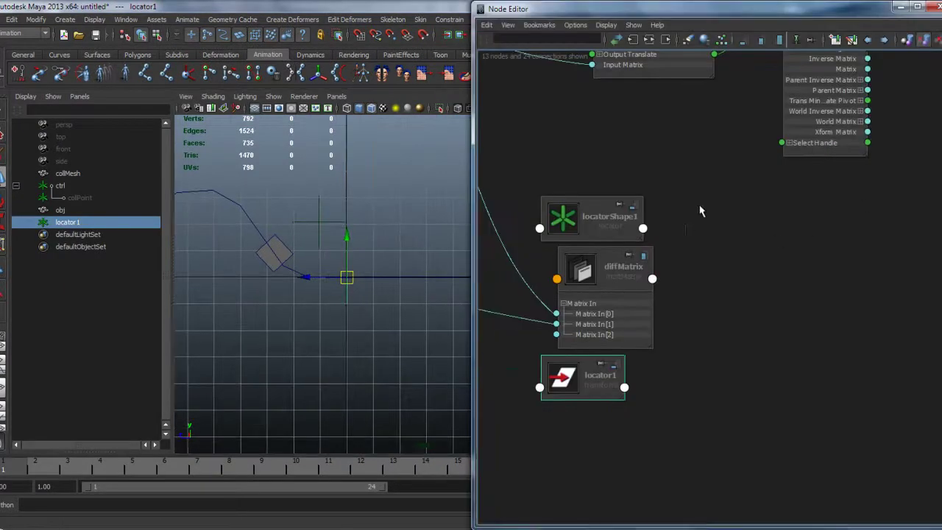
# Arrange the locator1 transform after diffMatrix in the graph and move locatorShape1 out of the way below.
pyautogui.keyDown('alt'); pyautogui.moveTo(686, 223); pyautogui.dragTo(720, 210, button='middle'); pyautogui.keyUp('alt')
pyautogui.scroll(3, 688, 191)
pyautogui.moveTo(589, 188); pyautogui.dragTo(759, 524)
pyautogui.moveTo(591, 417); pyautogui.dragTo(797, 309)
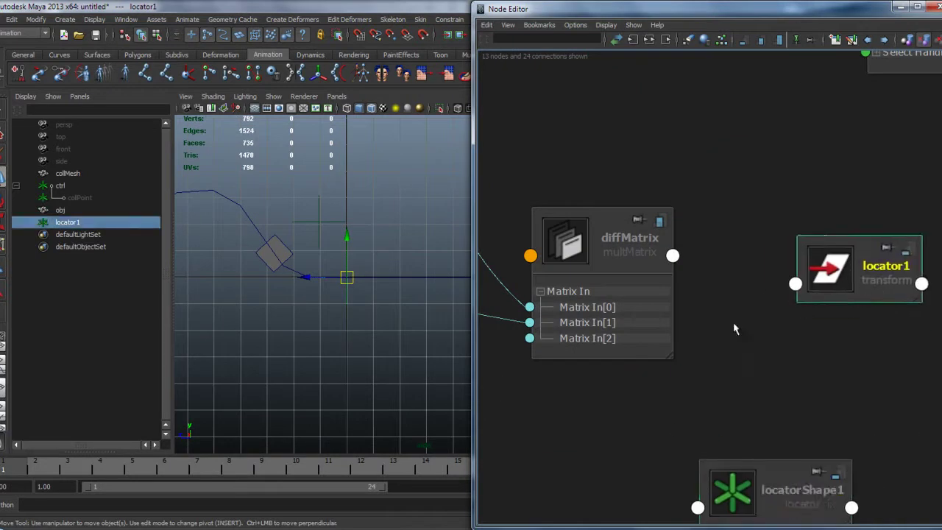
pyautogui.keyDown('alt'); pyautogui.moveTo(766, 376); pyautogui.dragTo(666, 335, button='middle'); pyautogui.keyUp('alt')
pyautogui.moveTo(717, 243); pyautogui.dragTo(751, 227)
# Add a decomposeMatrix node to the graph and place it between diffMatrix and locator1.
pyautogui.click(654, 238)
pyautogui.press('Tab')
pyautogui.write('de')
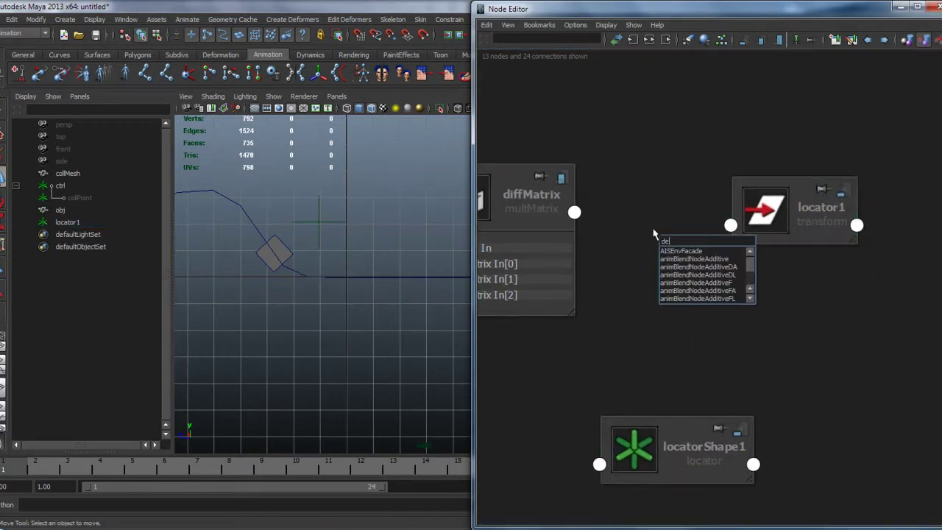
pyautogui.write('composeMatrix')
pyautogui.press('Return')
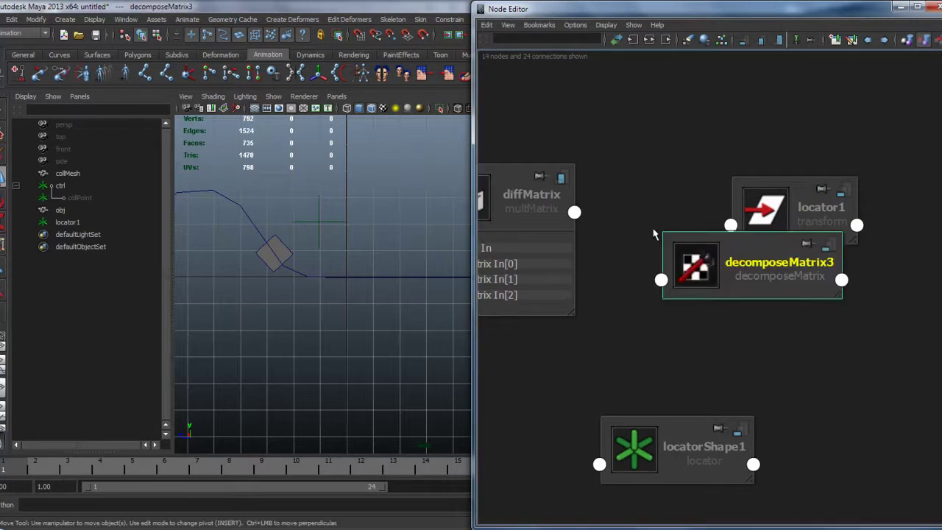
pyautogui.scroll(-1, 754, 255)
pyautogui.moveTo(748, 226); pyautogui.dragTo(859, 227)
pyautogui.moveTo(721, 276); pyautogui.dragTo(717, 245)
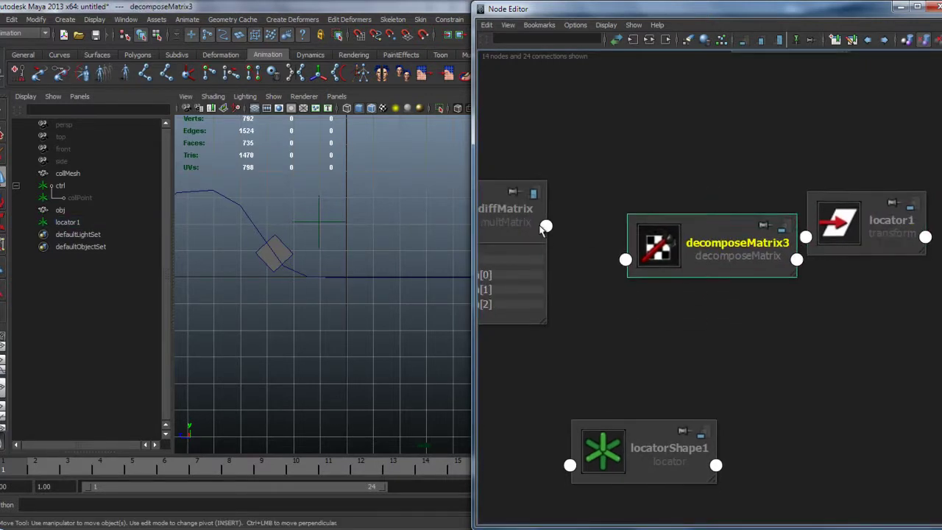
# Connect the Matrix Sum of diffMatrix to the Input Matrix of decomposeMatrix3.
pyautogui.click(545, 225)
pyautogui.click(576, 228)
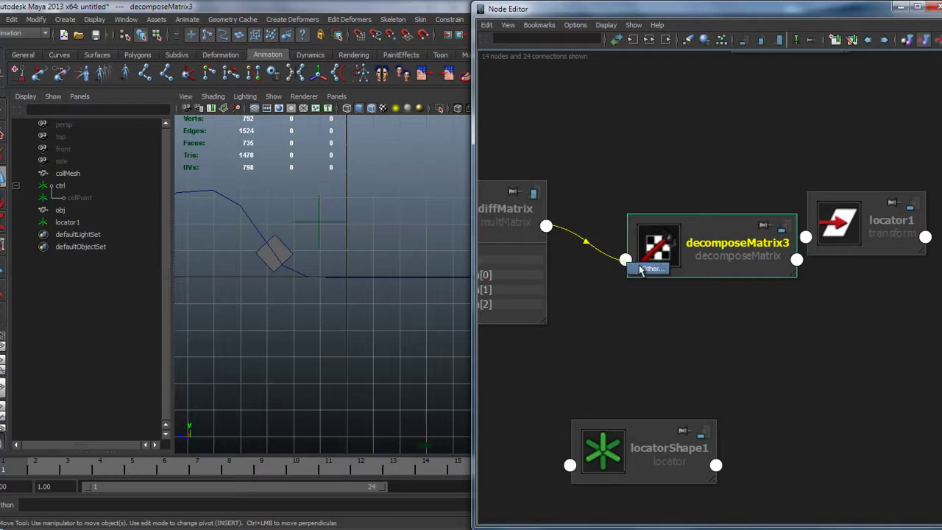
pyautogui.click(651, 268)
pyautogui.click(523, 262)
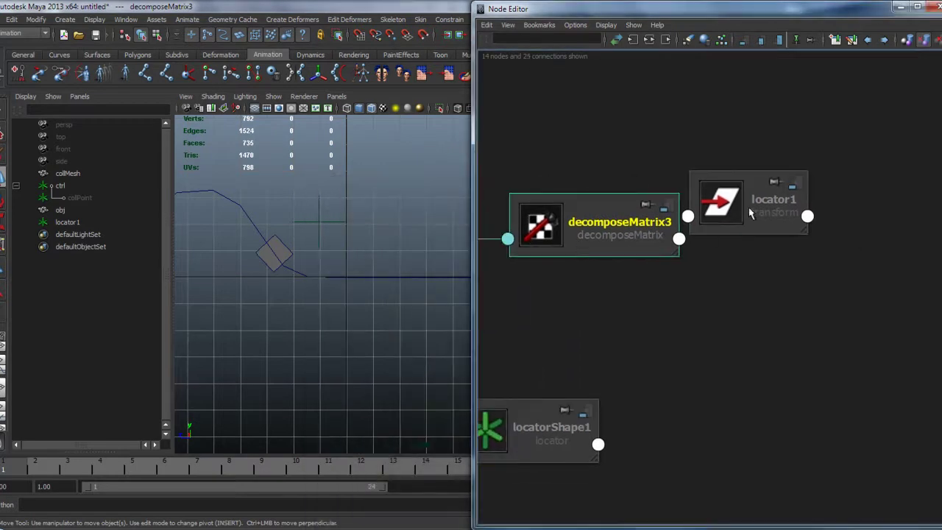
# Show the attributes of decomposeMatrix3 and locator1 and connect Output Translate of decomposeMatrix3 to Translate of locator1.
pyautogui.moveTo(705, 233); pyautogui.dragTo(762, 226)
pyautogui.click(603, 241)
pyautogui.rightClick(622, 214)
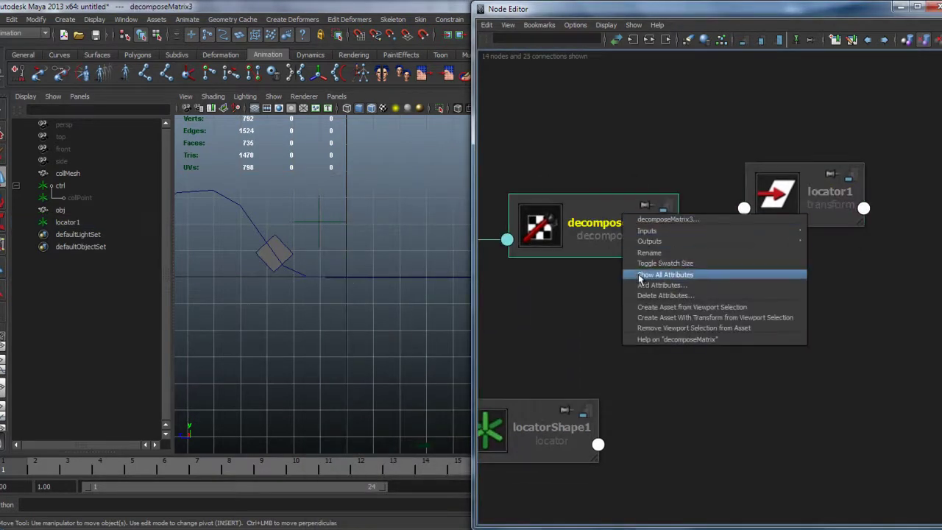
pyautogui.click(665, 274)
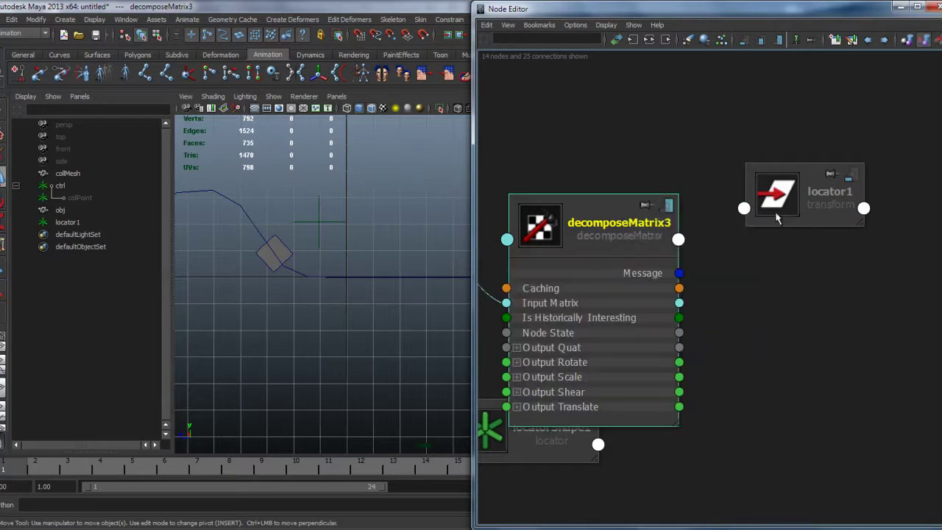
pyautogui.moveTo(773, 211); pyautogui.dragTo(777, 226)
pyautogui.press('3')
pyautogui.moveTo(660, 225); pyautogui.dragTo(655, 187)
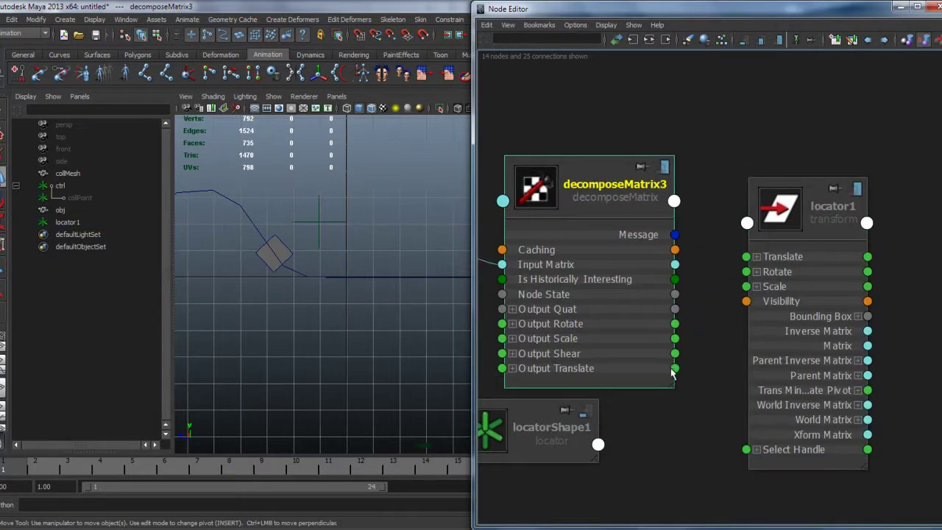
pyautogui.moveTo(726, 275); pyautogui.dragTo(746, 257)
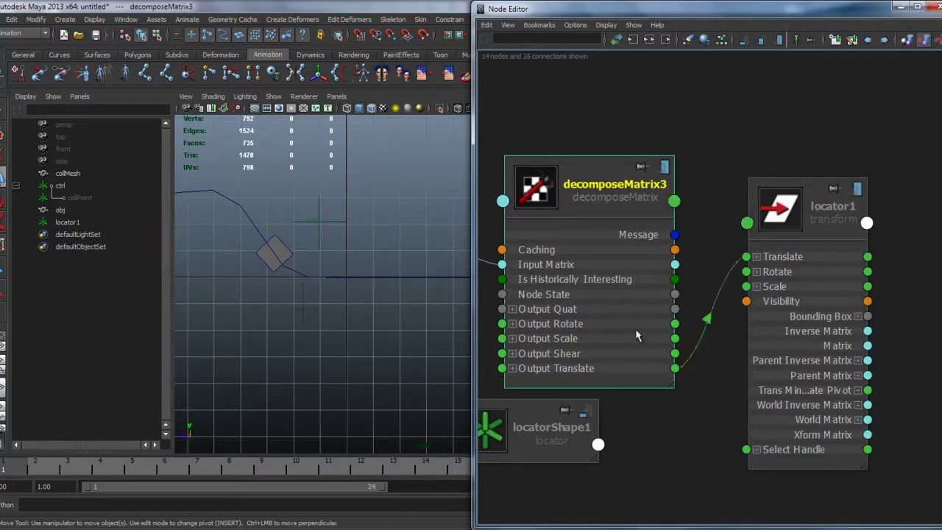
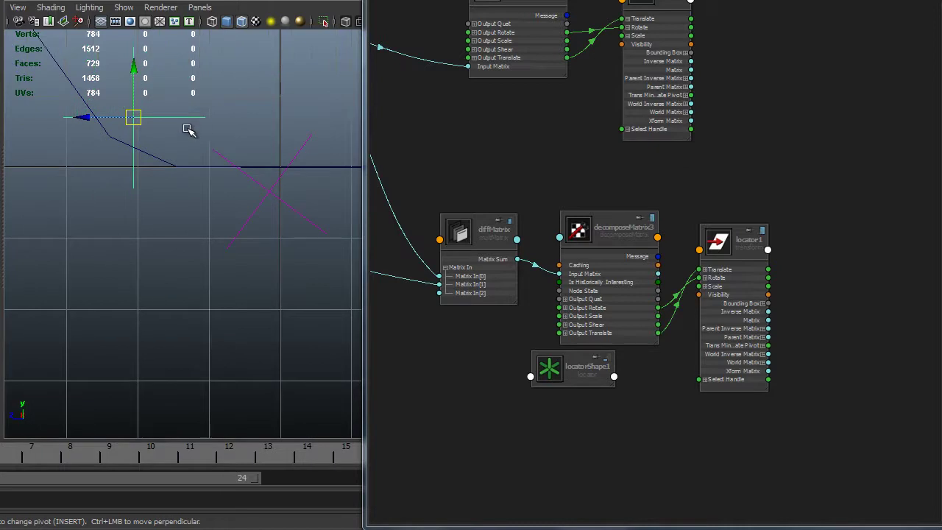
# Move ctrl above the flat part of collMesh and down to its surface to examine how locator1 responds.
pyautogui.moveTo(150, 108); pyautogui.dragTo(302, 126)
pyautogui.keyDown('alt'); pyautogui.moveTo(301, 176); pyautogui.dragTo(139, 189, button='middle'); pyautogui.keyUp('alt')
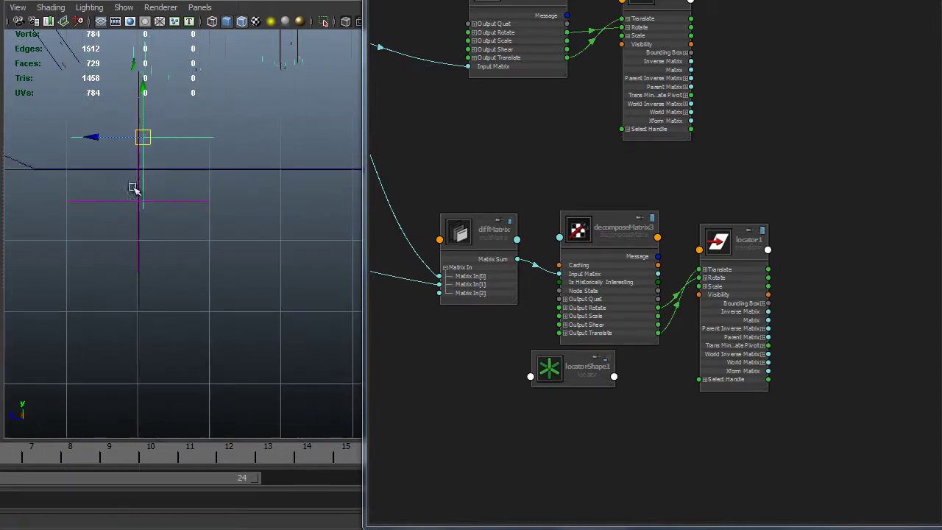
pyautogui.moveTo(144, 138); pyautogui.dragTo(256, 141)
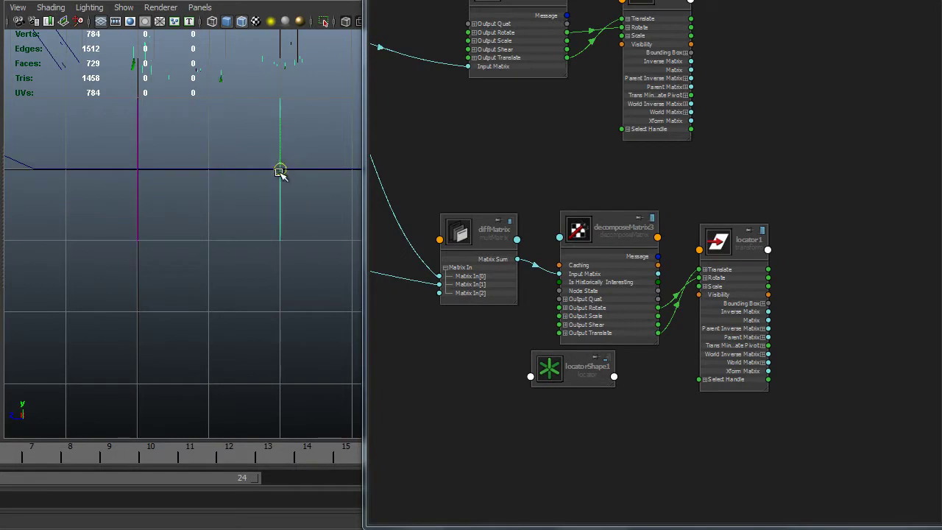
pyautogui.hotkey('ctrl', 'z')
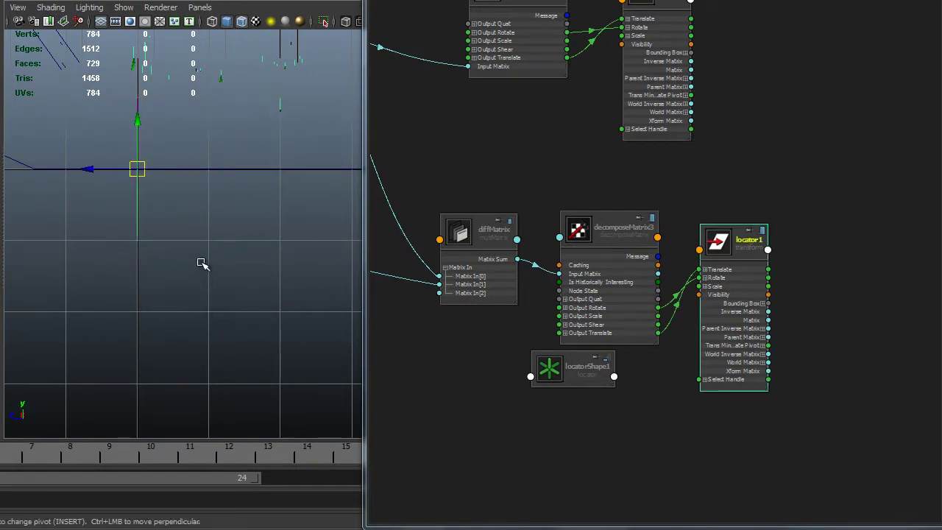
pyautogui.hotkey('shift', 'z')
pyautogui.moveTo(278, 168); pyautogui.dragTo(173, 119)
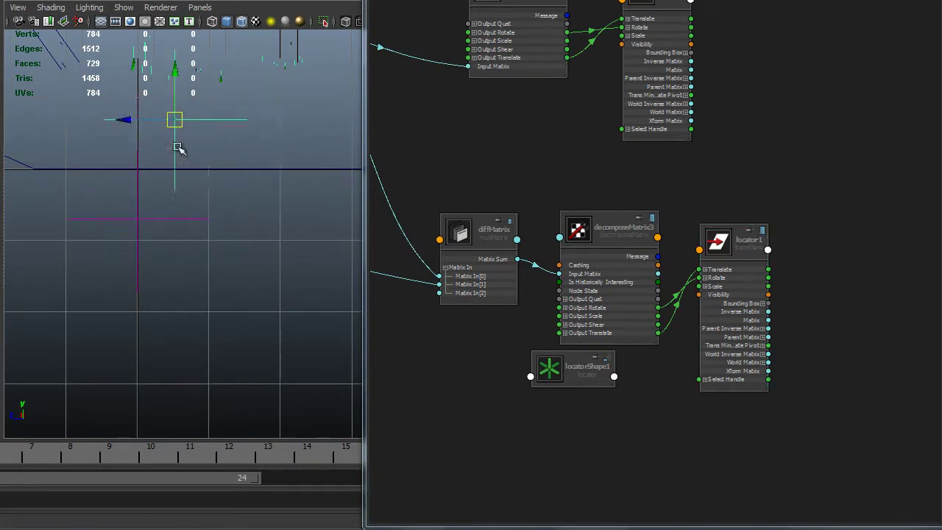
# Move ctrl above and below the slope of collMesh to examine how locator1 shifts and rotates.
pyautogui.keyDown('alt'); pyautogui.moveTo(179, 147); pyautogui.dragTo(353, 154, button='middle'); pyautogui.keyUp('alt')
pyautogui.keyDown('alt'); pyautogui.moveTo(353, 154); pyautogui.dragTo(250, 175, button='right'); pyautogui.keyUp('alt')
pyautogui.moveTo(325, 158); pyautogui.dragTo(185, 113)
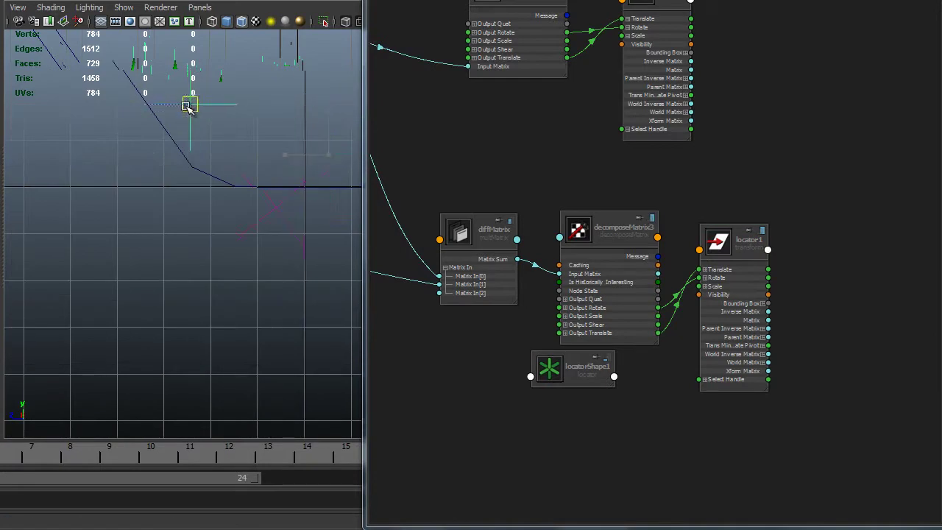
pyautogui.moveTo(151, 207); pyautogui.dragTo(121, 177)
pyautogui.keyDown('alt'); pyautogui.moveTo(166, 194); pyautogui.dragTo(91, 273, button='middle'); pyautogui.keyUp('alt')
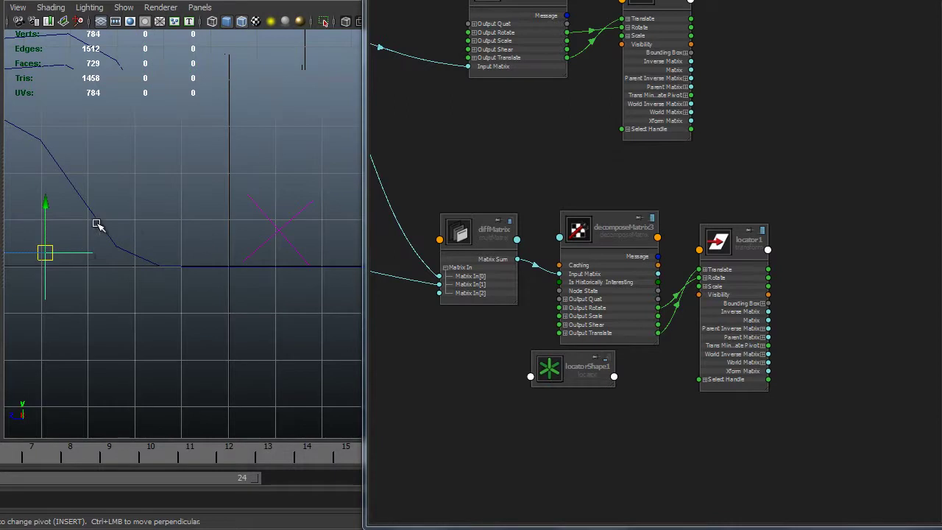
pyautogui.moveTo(87, 251); pyautogui.dragTo(130, 153)
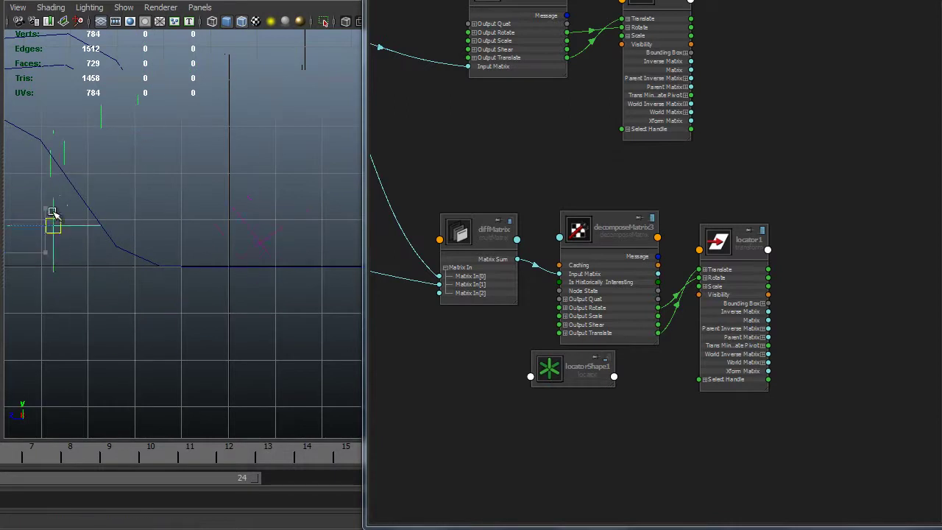
pyautogui.moveTo(195, 119); pyautogui.dragTo(195, 120)
# Try to delete decomposeMatrix3 and locator1 together while diffMatrix is still connected, and undo each deletion.
pyautogui.keyDown('alt'); pyautogui.moveTo(729, 325); pyautogui.dragTo(644, 237, button='middle'); pyautogui.keyUp('alt')
pyautogui.click(507, 143)
pyautogui.keyDown('shift'); pyautogui.click(662, 163); pyautogui.keyUp('shift')
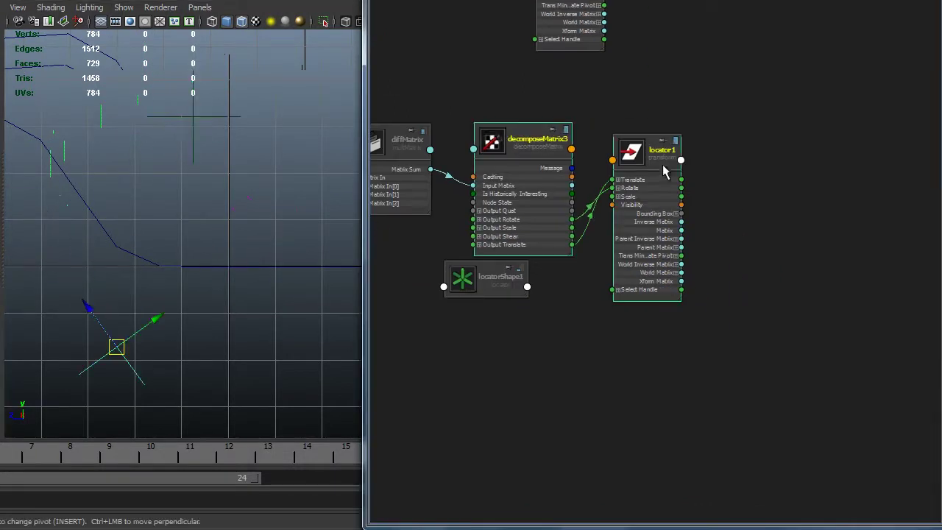
pyautogui.press('Delete')
pyautogui.keyDown('alt'); pyautogui.moveTo(429, 322); pyautogui.dragTo(534, 369, button='middle'); pyautogui.keyUp('alt')
pyautogui.scroll(-3, 515, 331)
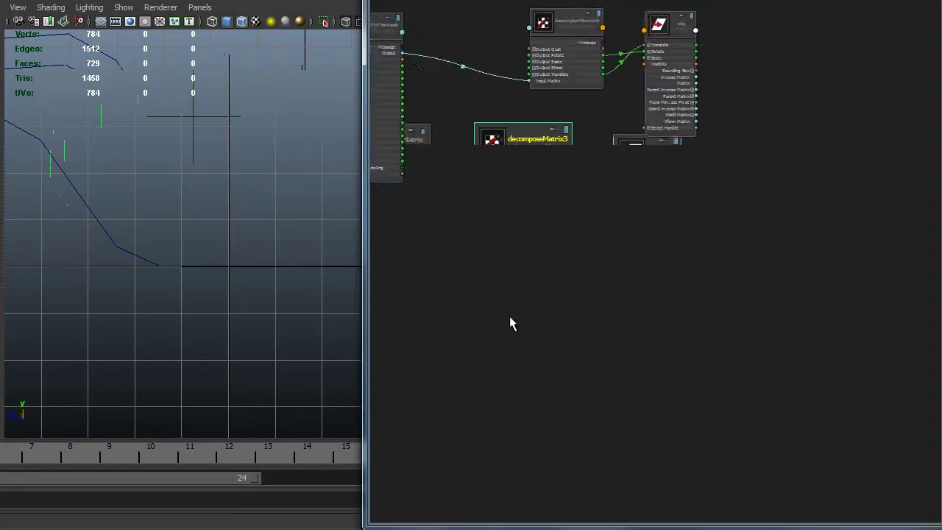
pyautogui.keyDown('alt'); pyautogui.moveTo(509, 316); pyautogui.dragTo(623, 349, button='middle'); pyautogui.keyUp('alt')
pyautogui.hotkey('ctrl', 'z')
pyautogui.moveTo(627, 225); pyautogui.dragTo(658, 277)
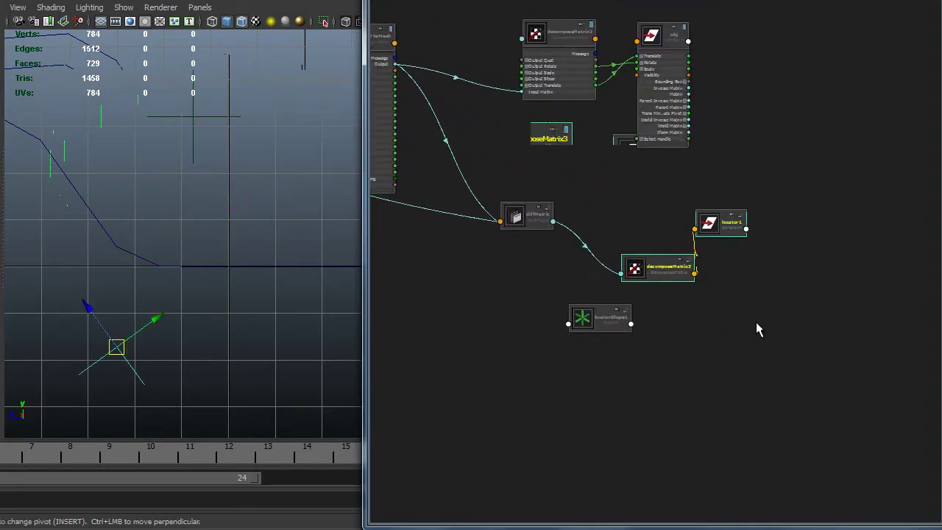
pyautogui.press('Delete')
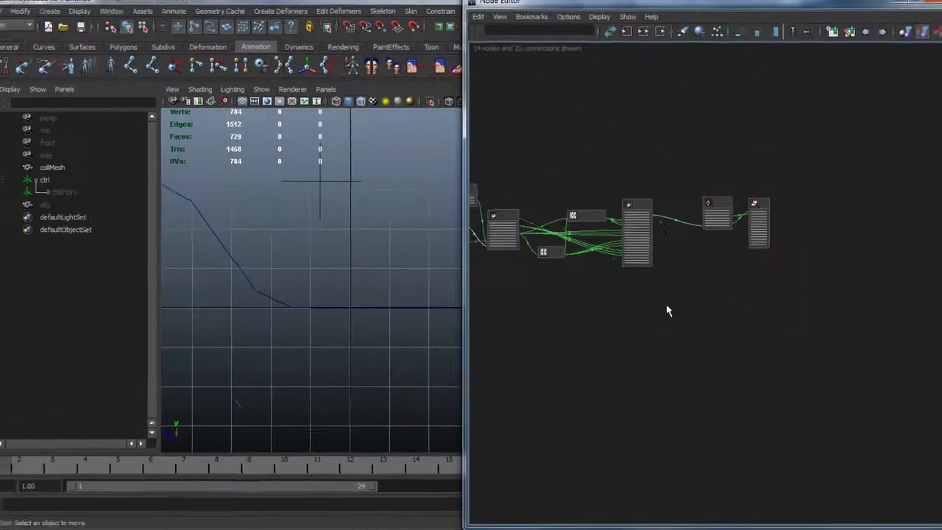
pyautogui.hotkey('ctrl', 'z')
# Disconnect diffMatrix from decomposeMatrix3 and delete decomposeMatrix3 together with locator1.
pyautogui.press('f')
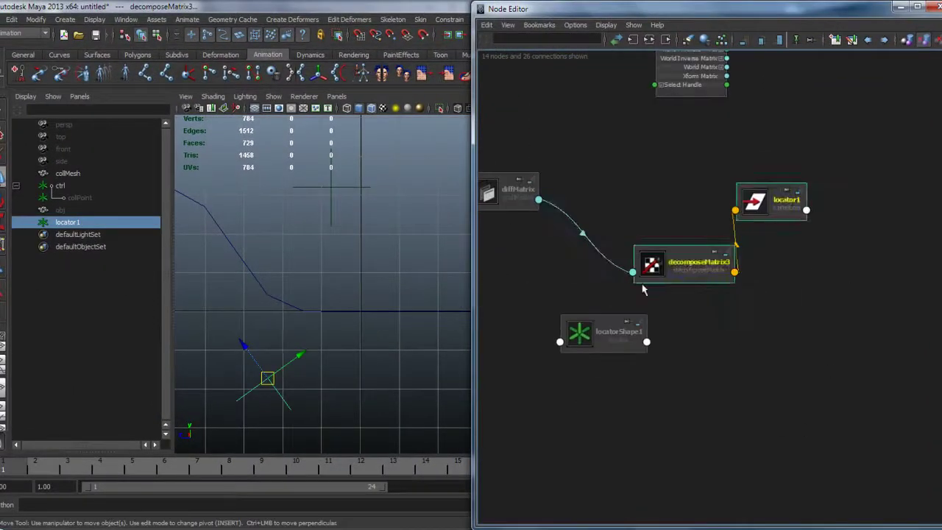
pyautogui.click(677, 269)
pyautogui.moveTo(694, 185); pyautogui.dragTo(801, 275)
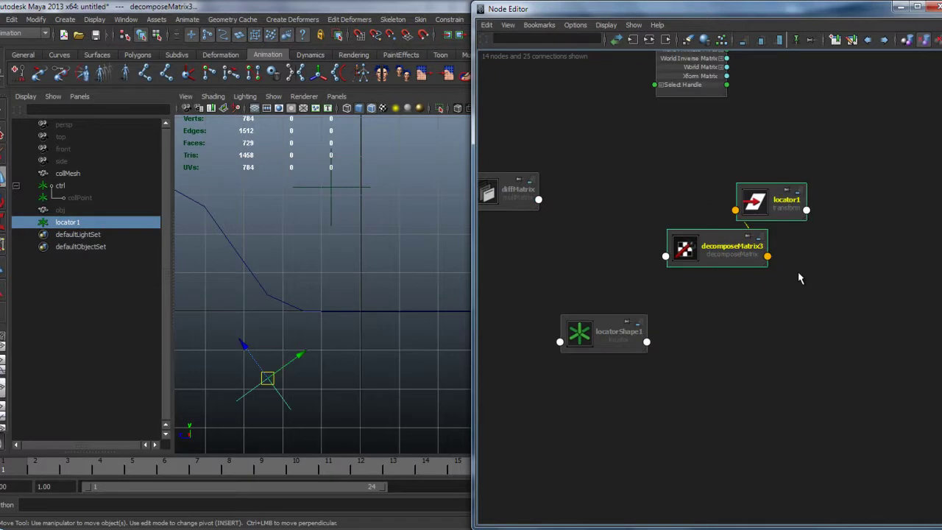
pyautogui.press('Delete')
pyautogui.keyDown('alt'); pyautogui.moveTo(639, 335); pyautogui.dragTo(632, 333, button='middle'); pyautogui.keyUp('alt')
# Select ctrl in the side view and shift it slightly closer to the slope of collMesh.
pyautogui.click(332, 184)
pyautogui.keyDown('alt'); pyautogui.moveTo(407, 274); pyautogui.dragTo(429, 281, button='middle'); pyautogui.keyUp('alt')
pyautogui.keyDown('alt'); pyautogui.moveTo(429, 282); pyautogui.dragTo(384, 263, button='right'); pyautogui.keyUp('alt')
pyautogui.moveTo(406, 226); pyautogui.dragTo(396, 240)
# Reposition diffMatrix in the graph, display its connected attributes and select ctrl in the side view.
pyautogui.moveTo(536, 204); pyautogui.dragTo(547, 204)
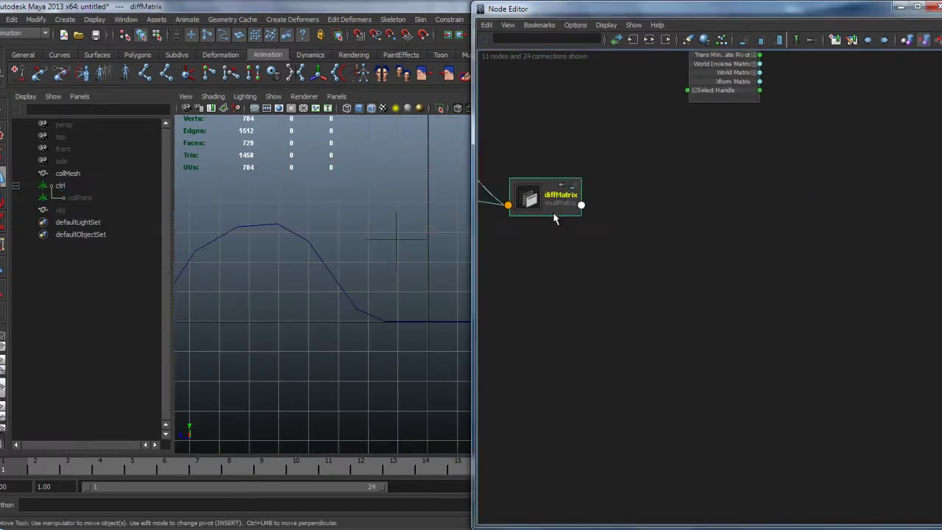
pyautogui.press('2')
pyautogui.click(406, 233)
pyautogui.click(407, 235)
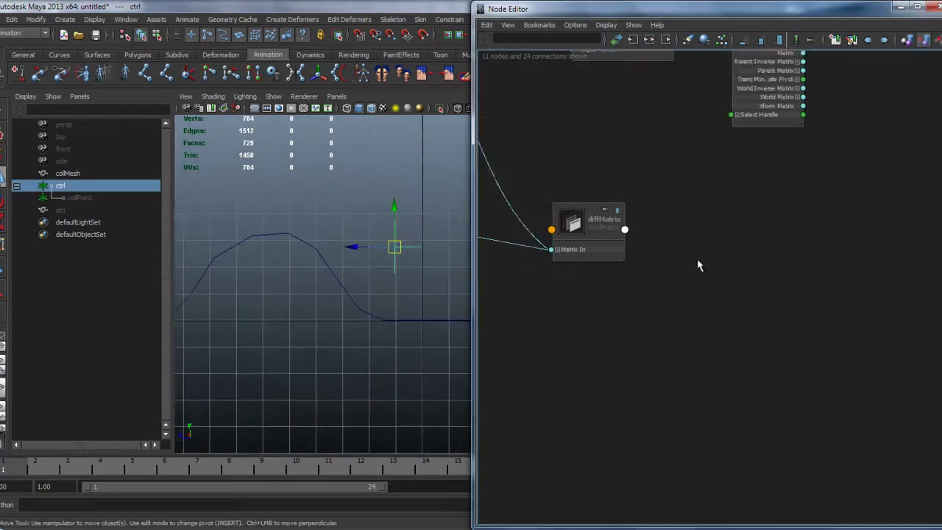
# Add a condition node and a new decomposeMatrix node to the graph after diffMatrix.
pyautogui.press('Tab')
pyautogui.write('cond')
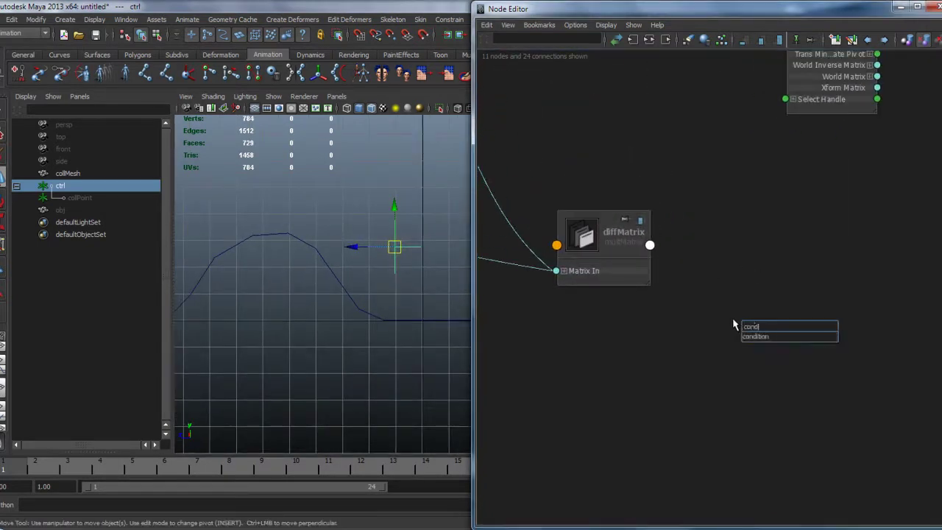
pyautogui.press('Return')
pyautogui.click(671, 253)
pyautogui.press('Tab')
pyautogui.write('decomposeMatrix')
pyautogui.press('Return')
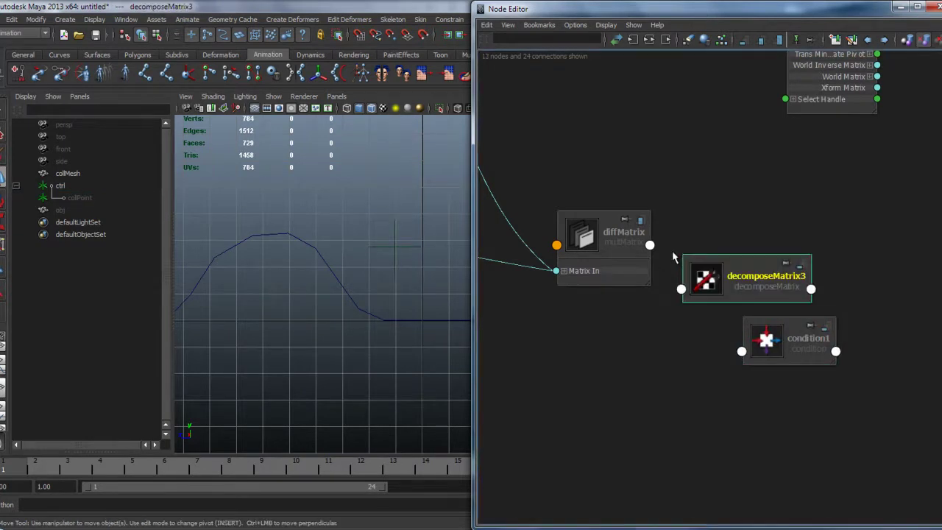
# Connect the Matrix Sum of diffMatrix to the inputMatrix of the new decomposeMatrix3 node.
pyautogui.moveTo(595, 230); pyautogui.dragTo(631, 237)
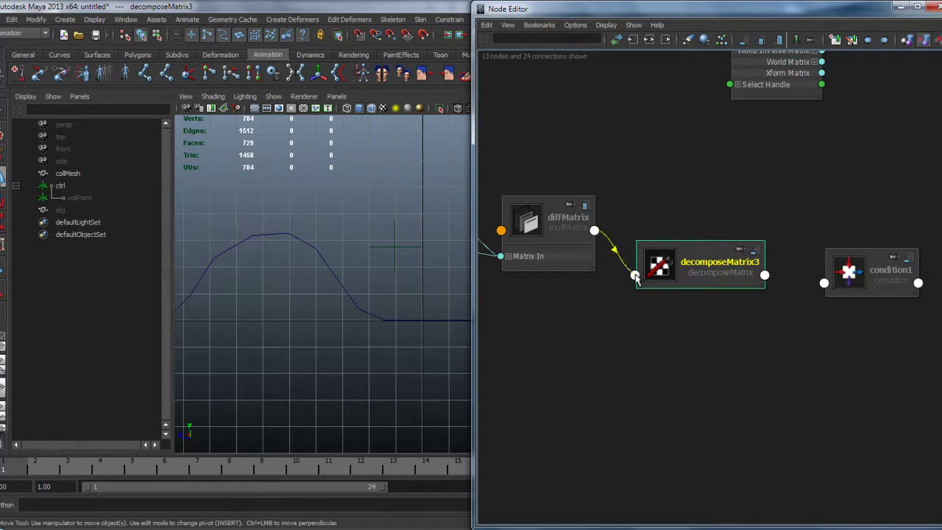
pyautogui.click(656, 281)
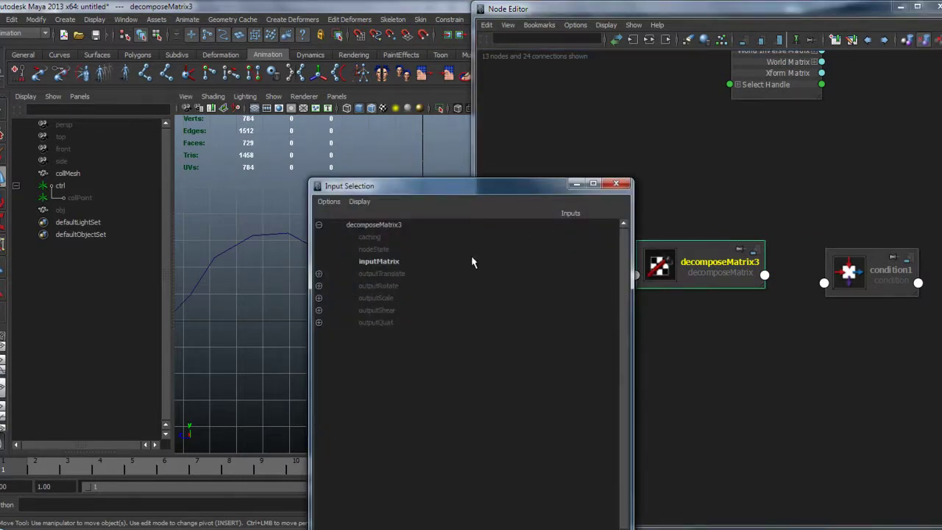
pyautogui.click(473, 262)
# Connect the Output Translate of decomposeMatrix3 to the First Term of condition1.
pyautogui.moveTo(704, 262); pyautogui.dragTo(702, 243)
pyautogui.keyDown('alt'); pyautogui.moveTo(779, 294); pyautogui.dragTo(703, 281, button='middle'); pyautogui.keyUp('alt')
pyautogui.press('2')
pyautogui.moveTo(789, 270); pyautogui.dragTo(789, 241)
pyautogui.click(686, 242)
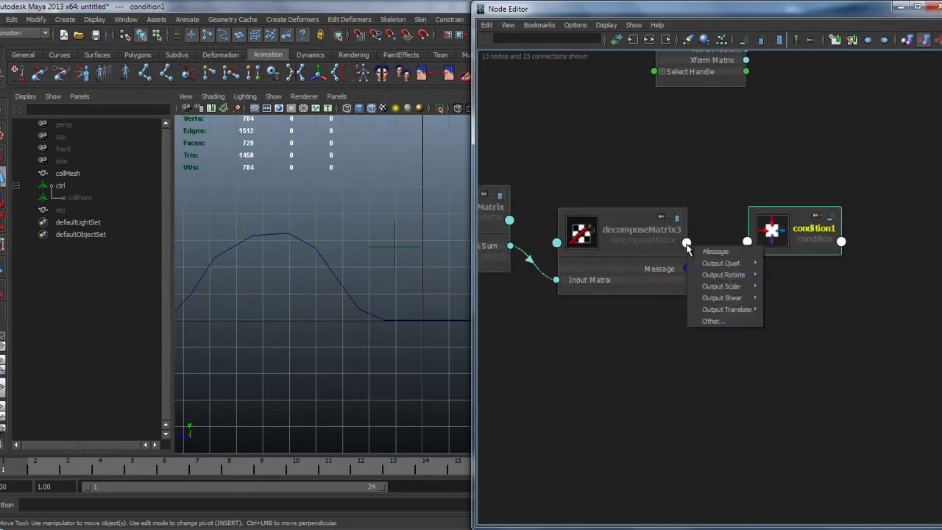
pyautogui.click(786, 308)
pyautogui.click(748, 242)
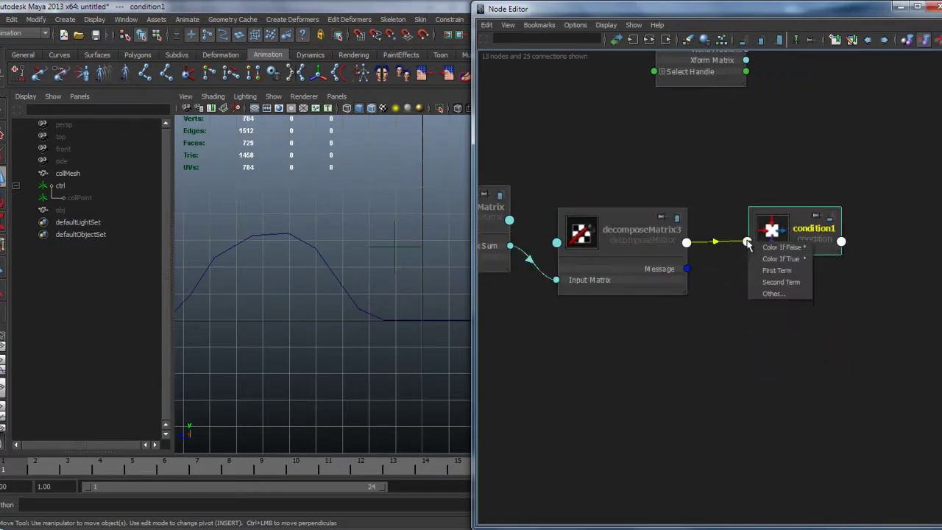
pyautogui.click(772, 254)
# Set condition1's Operation to Greater Than, with 1 as the first Color If True value and 0 as the first Color If False value.
pyautogui.moveTo(795, 15); pyautogui.dragTo(7, 2)
pyautogui.moveTo(545, 6); pyautogui.dragTo(1, 10)
pyautogui.keyDown('alt'); pyautogui.moveTo(561, 247); pyautogui.dragTo(578, 228, button='middle'); pyautogui.keyUp('alt')
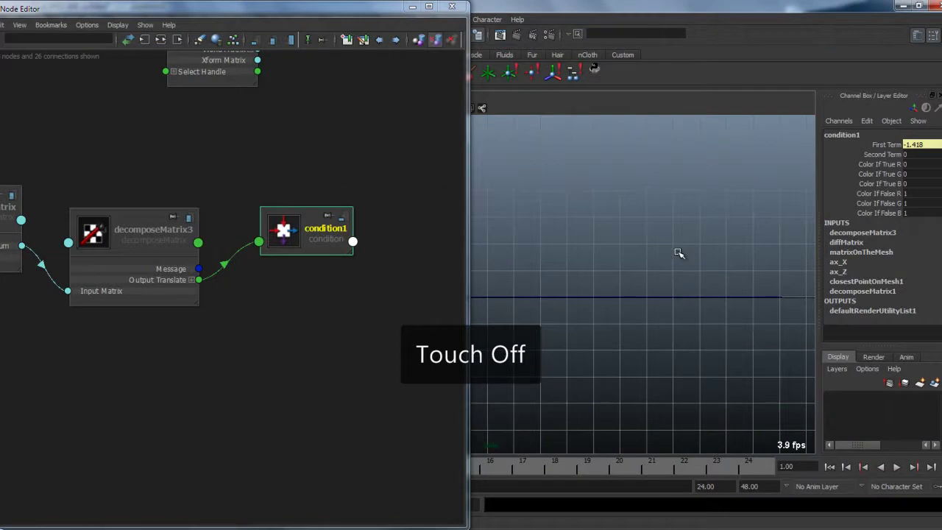
pyautogui.hotkey('ctrl', 'a')
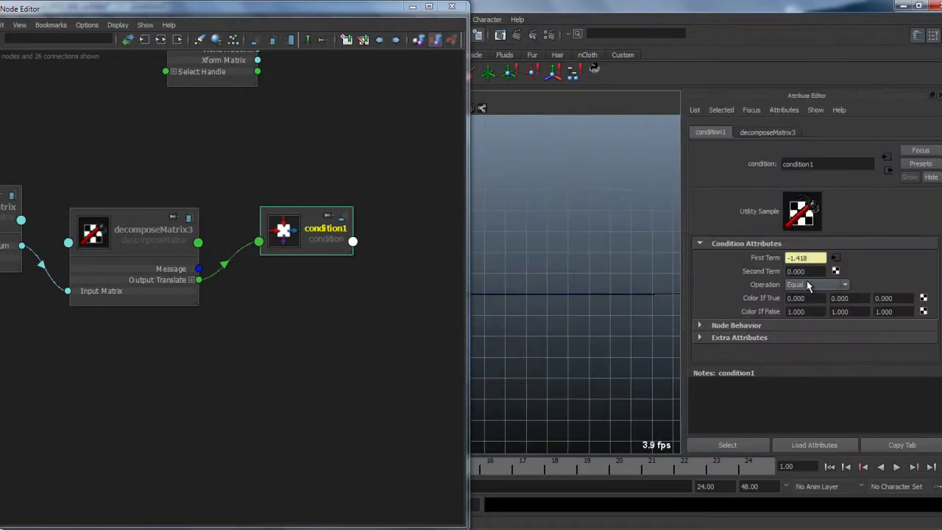
pyautogui.click(807, 286)
pyautogui.click(818, 309)
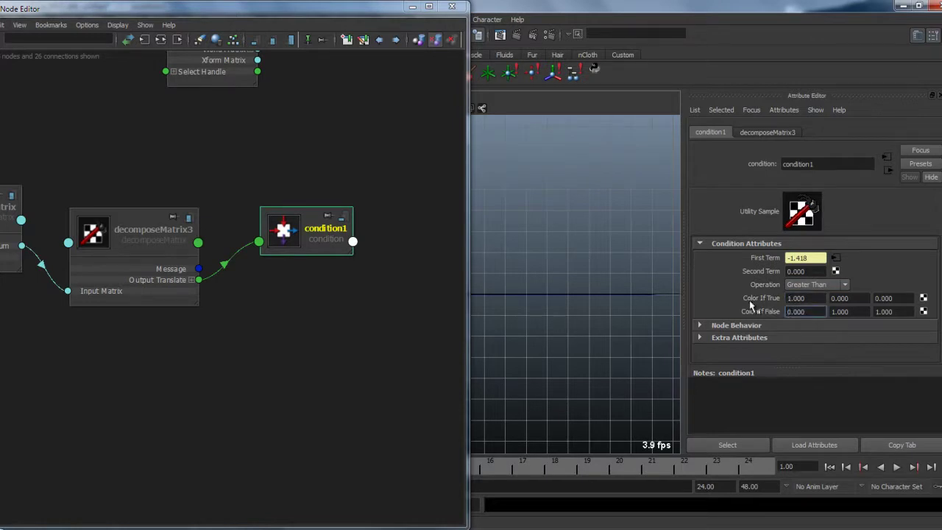
# Add a pairBlend node to the graph, below and after condition1.
pyautogui.click(302, 357)
pyautogui.scroll(-3, 302, 357)
pyautogui.moveTo(344, 9); pyautogui.dragTo(941, 71)
pyautogui.keyDown('alt'); pyautogui.moveTo(818, 285); pyautogui.dragTo(696, 298, button='middle'); pyautogui.keyUp('alt')
pyautogui.scroll(-2, 799, 275)
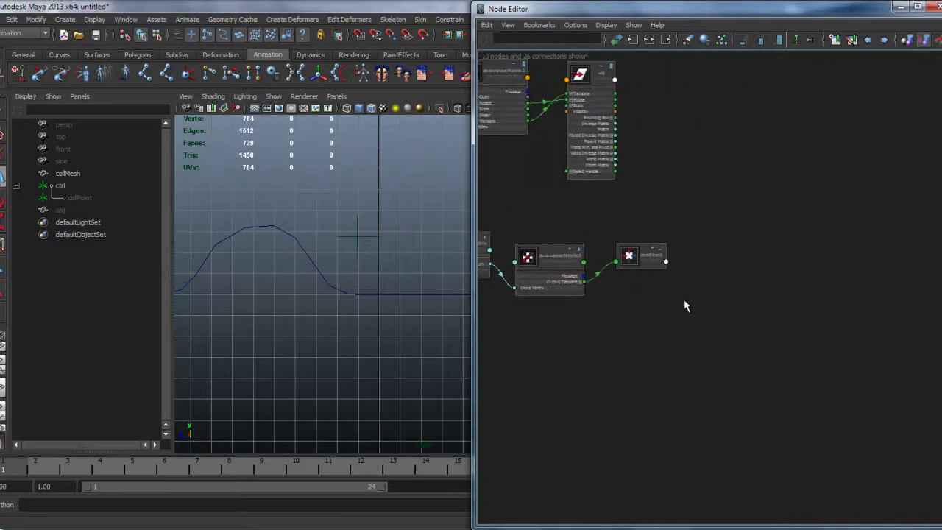
pyautogui.keyDown('alt'); pyautogui.moveTo(684, 300); pyautogui.dragTo(771, 399, button='right'); pyautogui.keyUp('alt')
pyautogui.keyDown('alt'); pyautogui.moveTo(728, 324); pyautogui.dragTo(773, 362, button='right'); pyautogui.keyUp('alt')
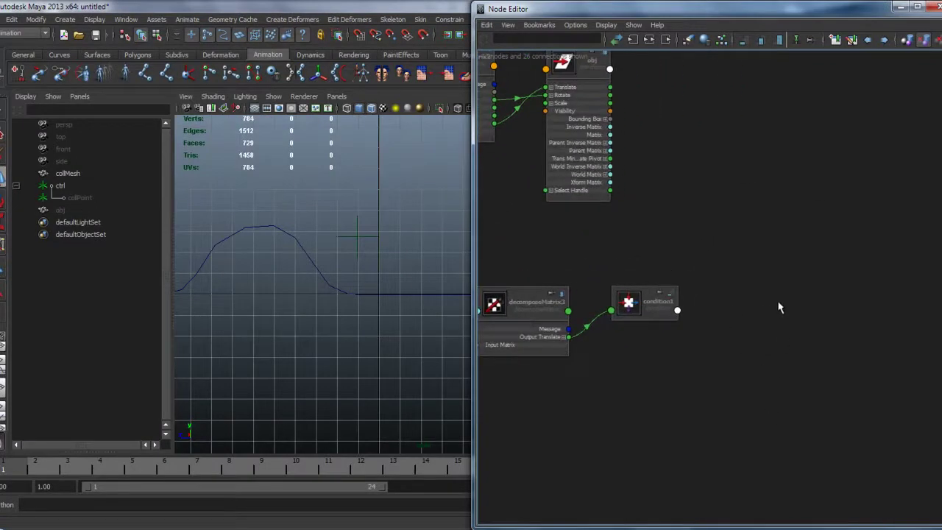
pyautogui.keyDown('alt'); pyautogui.moveTo(780, 307); pyautogui.dragTo(795, 333, button='right'); pyautogui.keyUp('alt')
pyautogui.keyDown('alt'); pyautogui.moveTo(752, 404); pyautogui.dragTo(779, 283, button='right'); pyautogui.keyUp('alt')
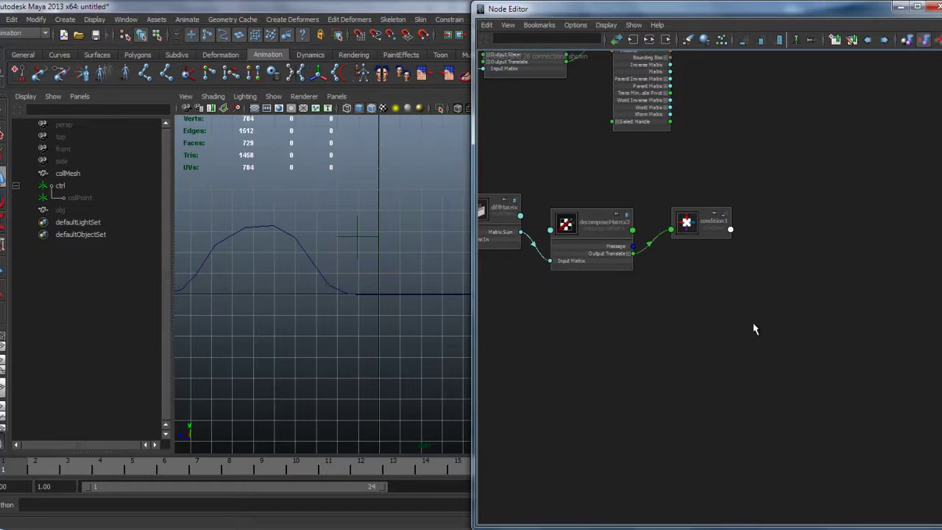
pyautogui.keyDown('alt'); pyautogui.moveTo(721, 320); pyautogui.dragTo(762, 360, button='right'); pyautogui.keyUp('alt')
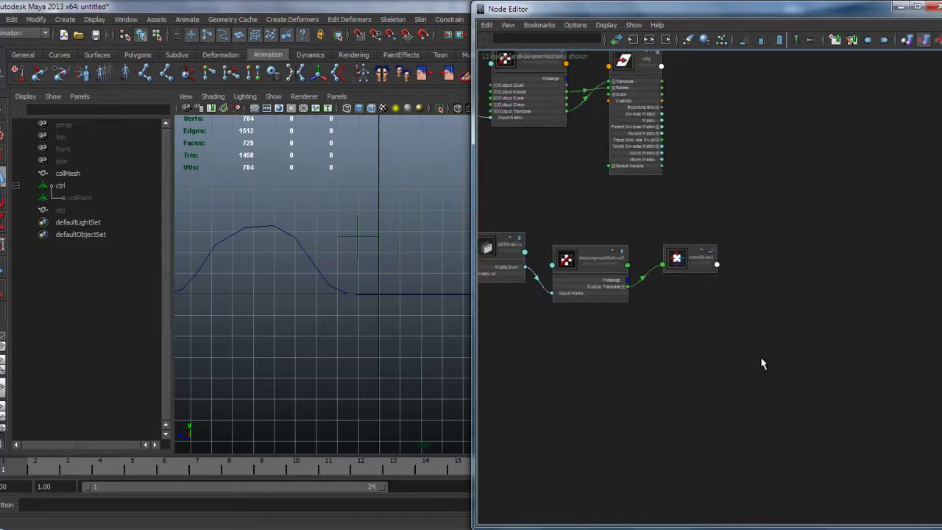
pyautogui.keyDown('alt'); pyautogui.moveTo(789, 373); pyautogui.dragTo(732, 372, button='middle'); pyautogui.keyUp('alt')
pyautogui.keyDown('alt'); pyautogui.moveTo(731, 373); pyautogui.dragTo(735, 350, button='right'); pyautogui.keyUp('alt')
pyautogui.press('Tab')
pyautogui.write('pair')
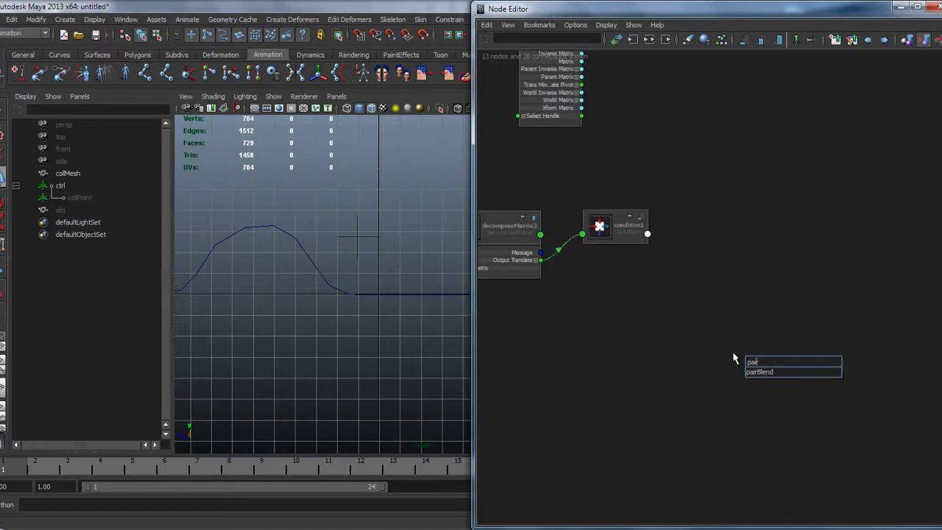
pyautogui.press('Down')
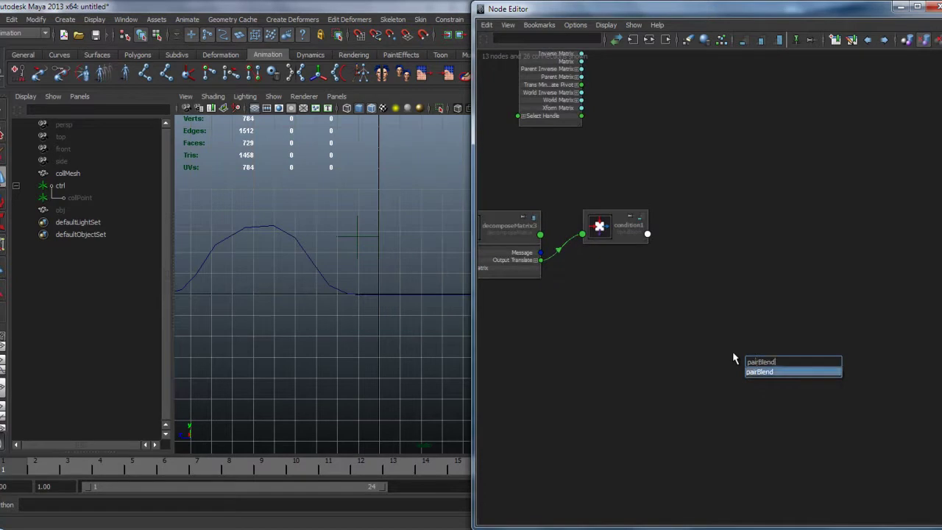
pyautogui.press('Return')
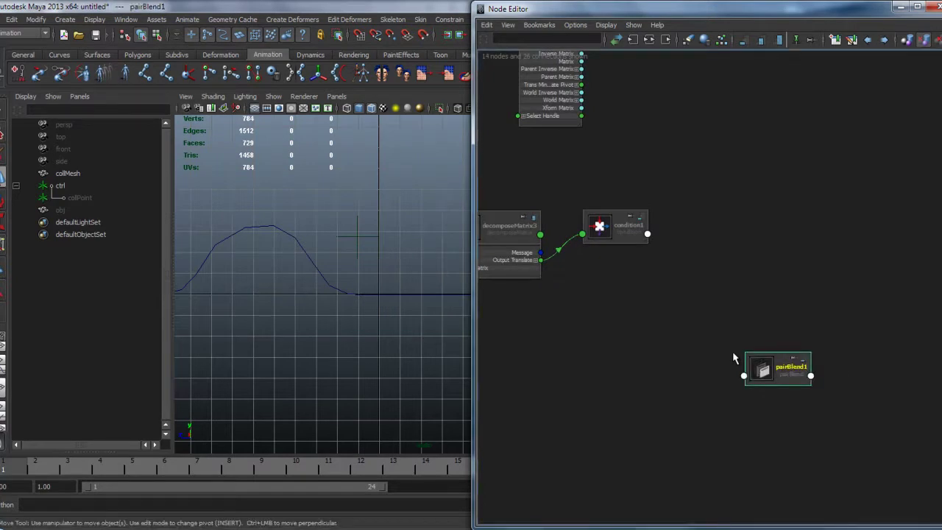
pyautogui.press('f')
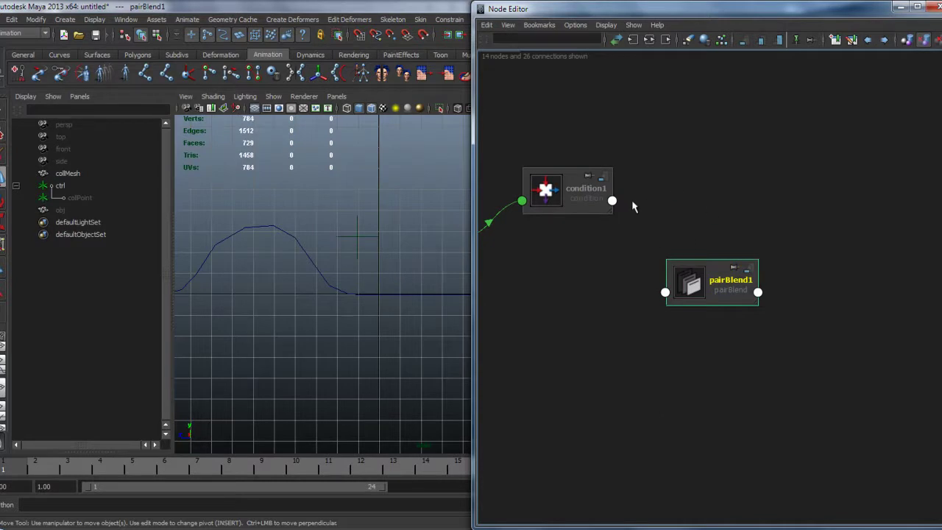
# Connect the Out Color R of condition1 to the Weight of pairBlend1.
pyautogui.moveTo(586, 9); pyautogui.dragTo(113, 9)
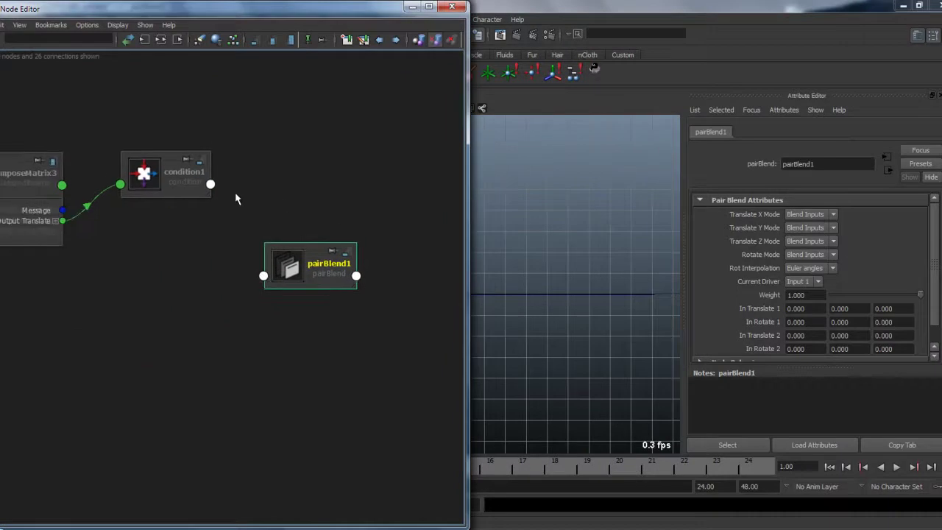
pyautogui.click(210, 183)
pyautogui.moveTo(254, 239)
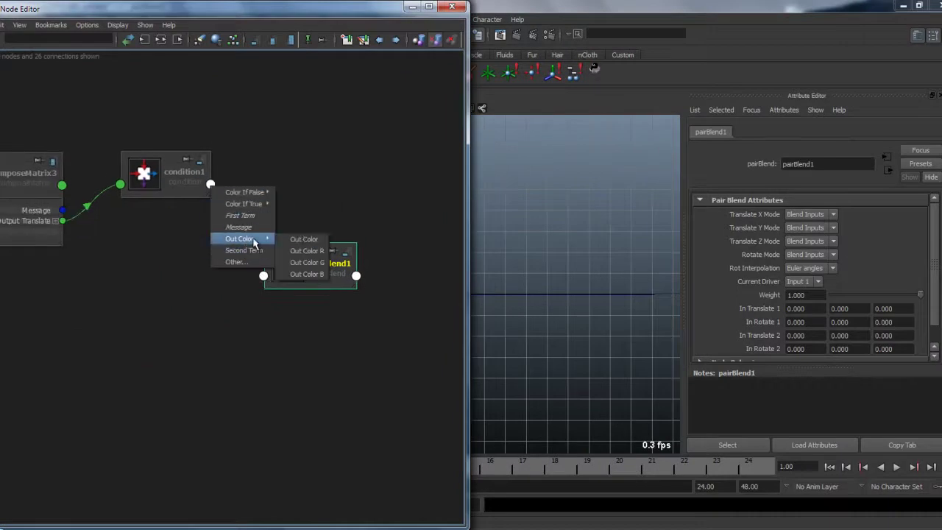
pyautogui.click(306, 251)
pyautogui.click(263, 275)
pyautogui.click(295, 288)
# Move ctrl down into the slope of collMesh and back above it in the side view, checking pairBlend1's Weight.
pyautogui.keyDown('alt'); pyautogui.moveTo(588, 230); pyautogui.dragTo(688, 267, button='middle'); pyautogui.keyUp('alt')
pyautogui.keyDown('alt'); pyautogui.moveTo(687, 267); pyautogui.dragTo(613, 218, button='right'); pyautogui.keyUp('alt')
pyautogui.keyDown('alt'); pyautogui.moveTo(613, 219); pyautogui.dragTo(590, 203, button='middle'); pyautogui.keyUp('alt')
pyautogui.moveTo(586, 178); pyautogui.dragTo(618, 196)
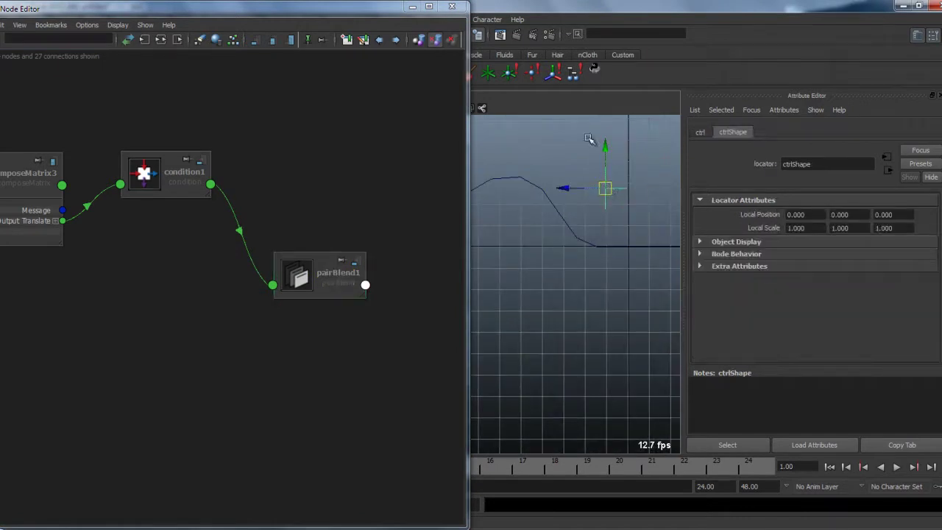
pyautogui.moveTo(348, 277); pyautogui.dragTo(352, 268)
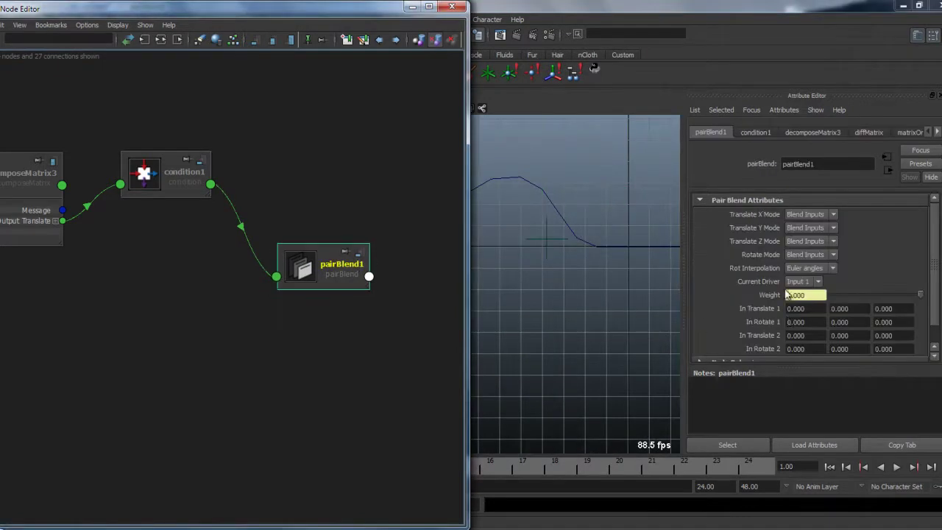
pyautogui.click(548, 244)
pyautogui.moveTo(582, 210); pyautogui.dragTo(618, 184)
# Move pairBlend1 lower in the graph and place decomposeMatrix2 and obj together after it.
pyautogui.keyDown('alt'); pyautogui.moveTo(276, 276); pyautogui.dragTo(297, 283, button='middle'); pyautogui.keyUp('alt')
pyautogui.keyDown('alt'); pyautogui.moveTo(297, 284); pyautogui.dragTo(271, 324, button='right'); pyautogui.keyUp('alt')
pyautogui.keyDown('alt'); pyautogui.moveTo(271, 323); pyautogui.dragTo(298, 317, button='middle'); pyautogui.keyUp('alt')
pyautogui.moveTo(338, 280); pyautogui.dragTo(328, 332)
pyautogui.keyDown('alt'); pyautogui.moveTo(358, 257); pyautogui.dragTo(290, 309, button='middle'); pyautogui.keyUp('alt')
pyautogui.keyDown('alt'); pyautogui.moveTo(290, 310); pyautogui.dragTo(284, 282, button='right'); pyautogui.keyUp('alt')
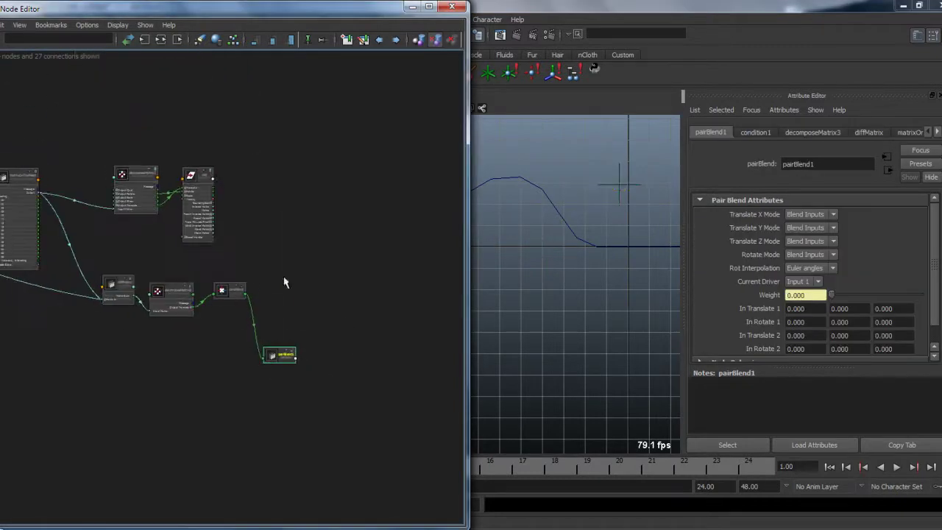
pyautogui.moveTo(196, 220); pyautogui.dragTo(197, 222)
pyautogui.moveTo(193, 179); pyautogui.dragTo(425, 319)
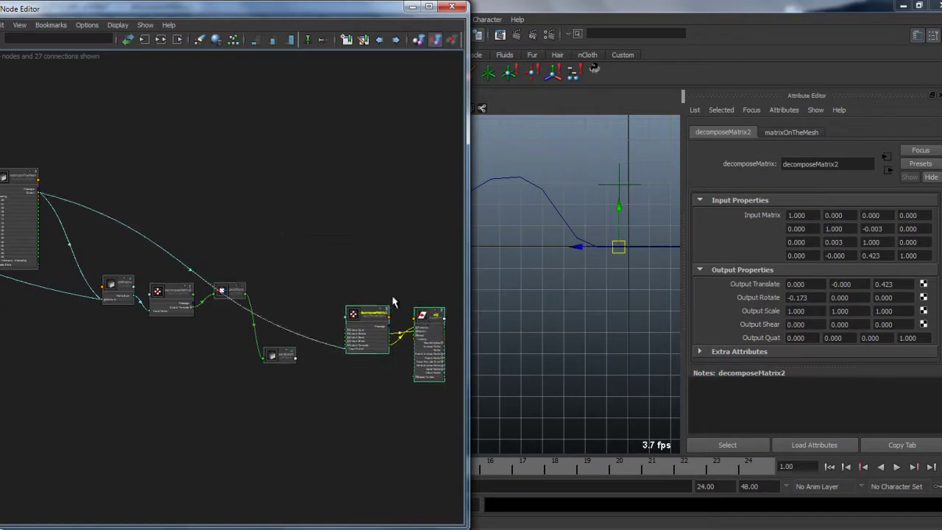
# Make obj visible by setting its Visibility to 1.
pyautogui.keyDown('alt'); pyautogui.moveTo(342, 222); pyautogui.dragTo(367, 162, button='middle'); pyautogui.keyUp('alt')
pyautogui.keyDown('alt'); pyautogui.moveTo(367, 162); pyautogui.dragTo(408, 184, button='right'); pyautogui.keyUp('alt')
pyautogui.keyDown('alt'); pyautogui.moveTo(330, 258); pyautogui.dragTo(276, 257, button='middle'); pyautogui.keyUp('alt')
pyautogui.keyDown('alt'); pyautogui.moveTo(276, 257); pyautogui.dragTo(348, 324, button='right'); pyautogui.keyUp('alt')
pyautogui.keyDown('alt'); pyautogui.moveTo(349, 324); pyautogui.dragTo(251, 325, button='middle'); pyautogui.keyUp('alt')
pyautogui.click(381, 167)
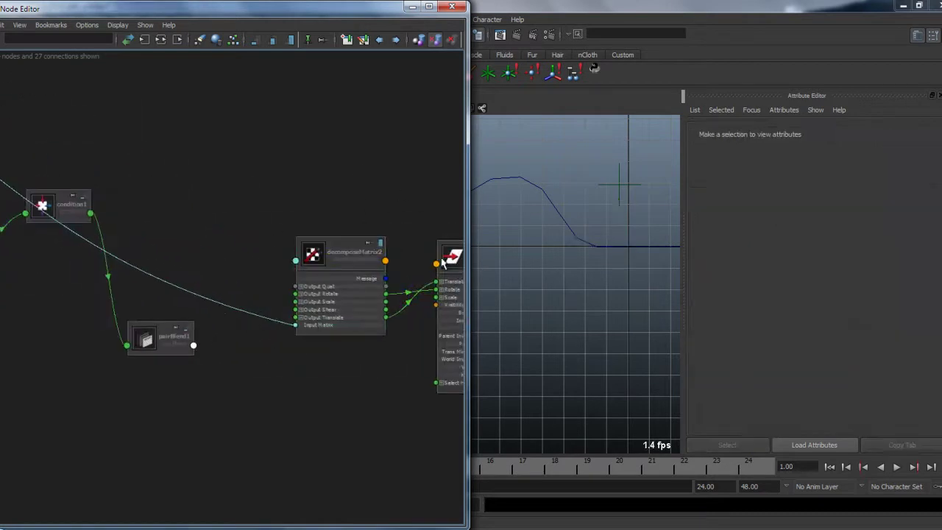
pyautogui.click(446, 256)
pyautogui.hotkey('ctrl', 'a')
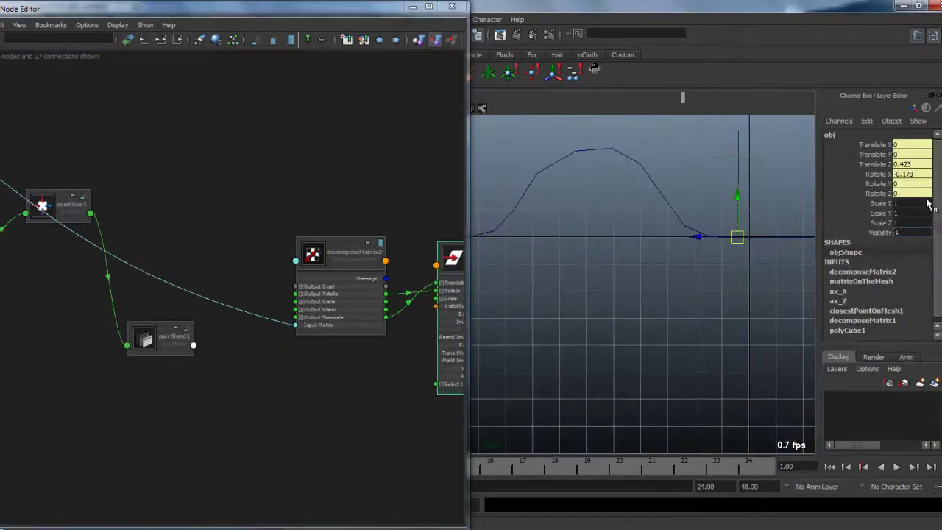
pyautogui.click(210, 440)
# Select ctrl in the side view and add it as a node to the graph.
pyautogui.keyDown('alt'); pyautogui.moveTo(207, 402); pyautogui.dragTo(345, 386, button='middle'); pyautogui.keyUp('alt')
pyautogui.keyDown('alt'); pyautogui.moveTo(345, 386); pyautogui.dragTo(206, 384, button='right'); pyautogui.keyUp('alt')
pyautogui.keyDown('alt'); pyautogui.moveTo(221, 386); pyautogui.dragTo(293, 387, button='middle'); pyautogui.keyUp('alt')
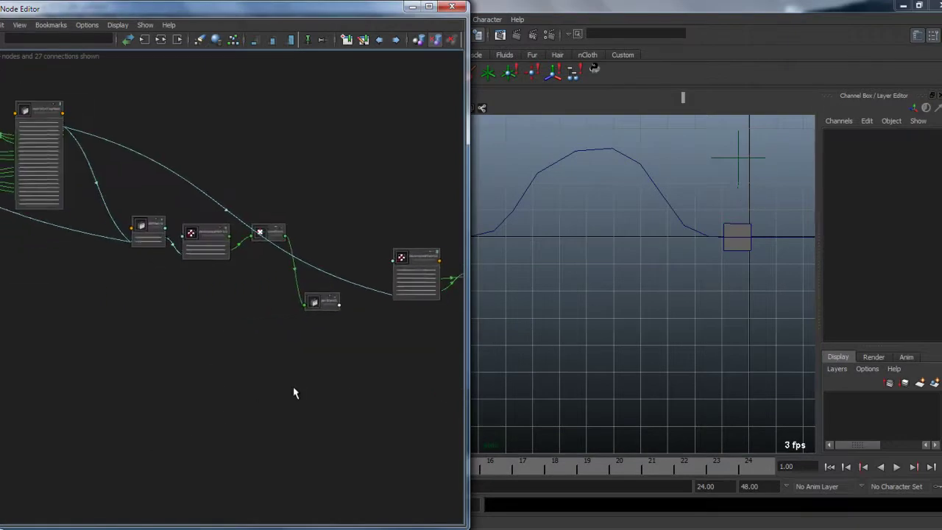
pyautogui.moveTo(700, 144); pyautogui.dragTo(736, 189)
pyautogui.scroll(-3, 248, 347)
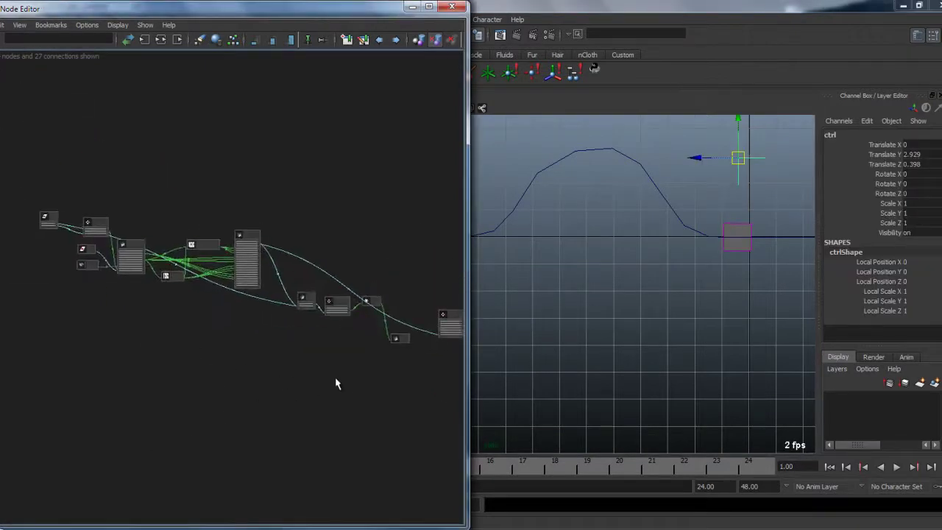
pyautogui.moveTo(355, 16); pyautogui.dragTo(843, 16)
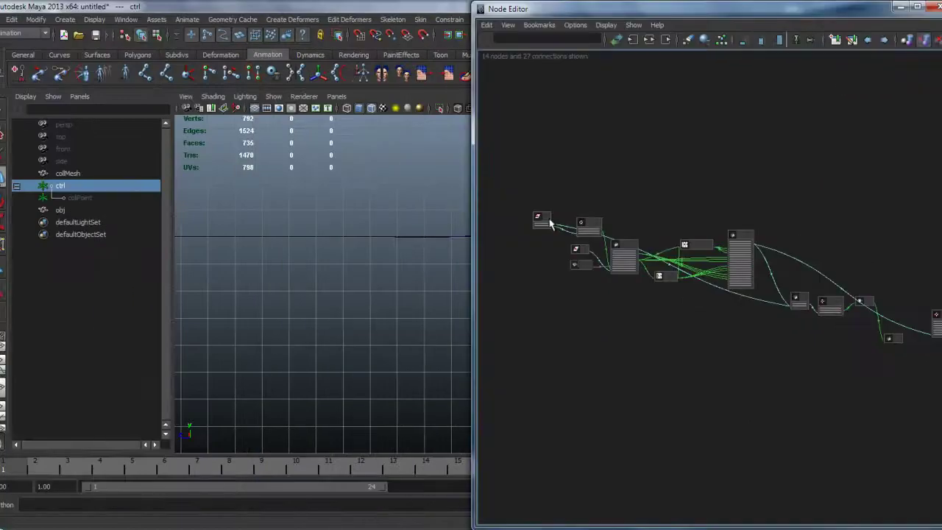
pyautogui.moveTo(97, 185); pyautogui.dragTo(673, 353, button='middle')
# Place the ctrl node below diffMatrix and decomposeMatrix3, and shift pairBlend1 slightly lower.
pyautogui.scroll(3, 766, 349)
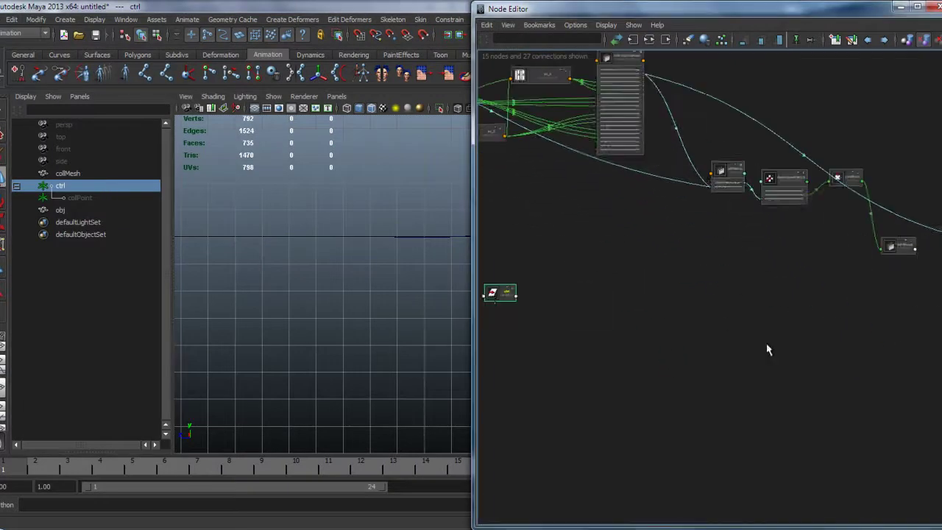
pyautogui.moveTo(487, 292); pyautogui.dragTo(698, 252)
pyautogui.scroll(3, 757, 346)
pyautogui.moveTo(607, 267); pyautogui.dragTo(690, 337)
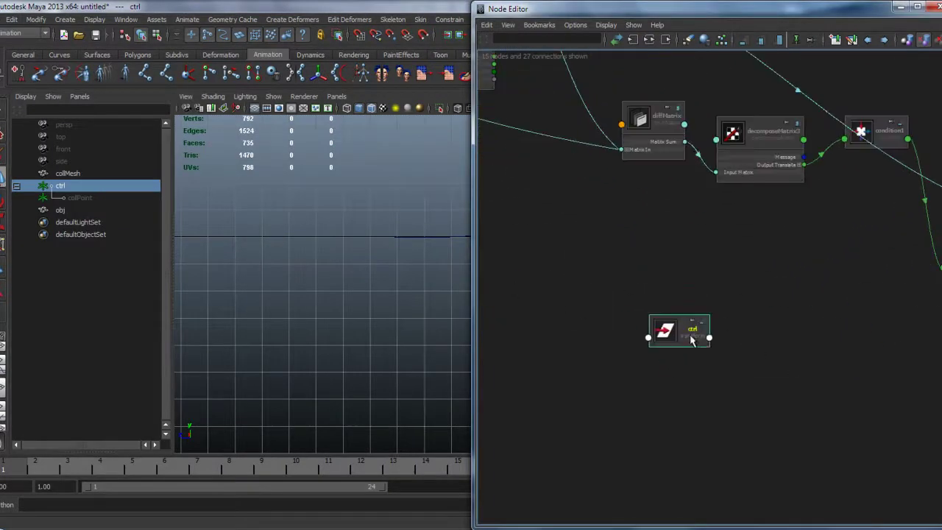
pyautogui.keyDown('alt'); pyautogui.moveTo(808, 295); pyautogui.dragTo(648, 286, button='middle'); pyautogui.keyUp('alt')
pyautogui.scroll(2, 773, 312)
pyautogui.moveTo(844, 237); pyautogui.dragTo(861, 278)
pyautogui.keyDown('alt'); pyautogui.moveTo(638, 334); pyautogui.dragTo(749, 312, button='middle'); pyautogui.keyUp('alt')
pyautogui.moveTo(565, 301); pyautogui.dragTo(601, 280)
# Add another decomposeMatrix node between ctrl and pairBlend1.
pyautogui.keyDown('alt'); pyautogui.moveTo(748, 262); pyautogui.dragTo(715, 277, button='middle'); pyautogui.keyUp('alt')
pyautogui.scroll(2, 639, 248)
pyautogui.scroll(-2, 639, 249)
pyautogui.scroll(-3, 691, 255)
pyautogui.press('Tab')
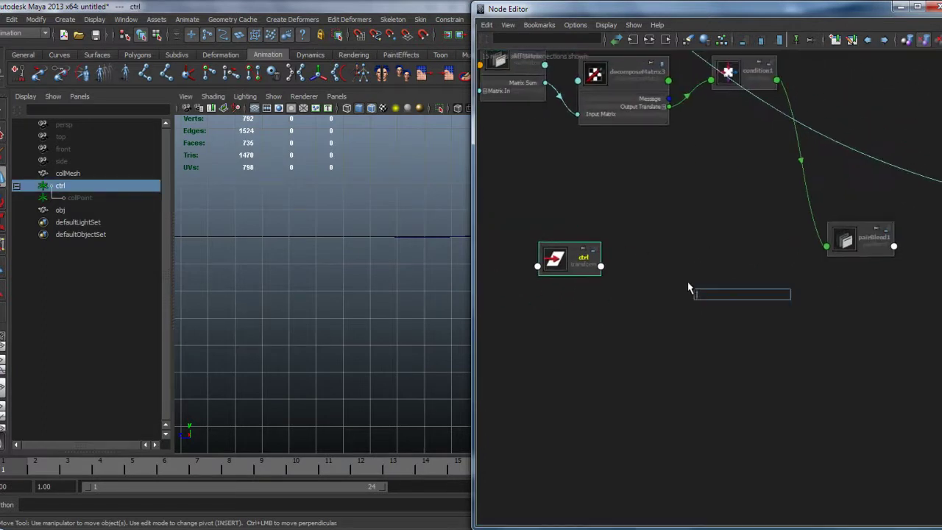
pyautogui.write('deco')
pyautogui.press('Return')
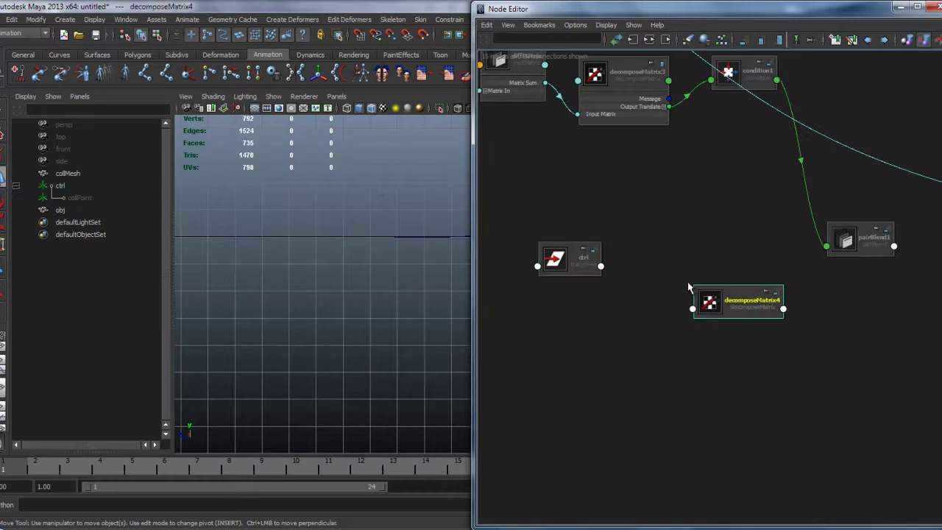
# Connect the World Matrix[0] of ctrl to the inputMatrix of decomposeMatrix4 and align that node beside ctrl.
pyautogui.click(600, 266)
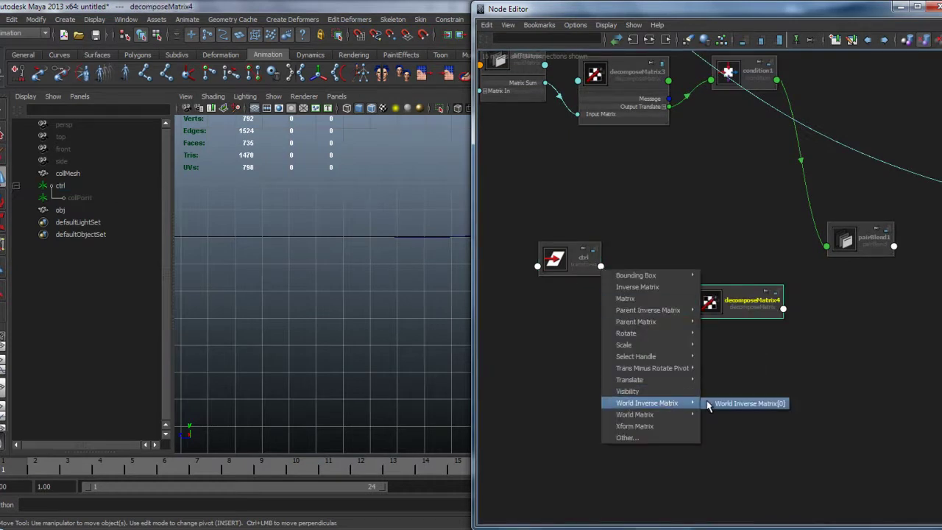
pyautogui.click(728, 414)
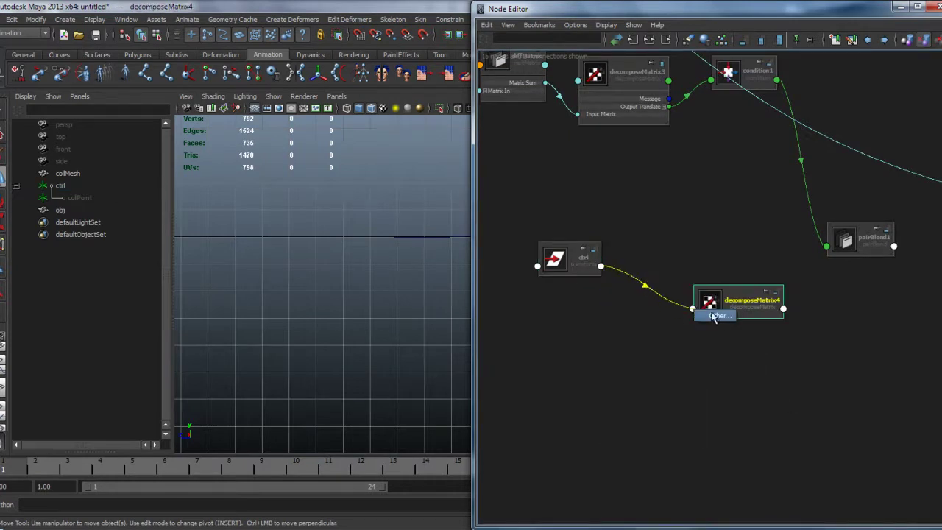
pyautogui.click(712, 316)
pyautogui.click(376, 262)
pyautogui.moveTo(650, 302); pyautogui.dragTo(622, 260)
# Connect decomposeMatrix4's outputTranslate to inTranslate1 and its outputRotate to inRotate1 of pairBlend1 using the Connection Editor.
pyautogui.keyDown('shift'); pyautogui.moveTo(611, 256); pyautogui.dragTo(618, 259, button='middle'); pyautogui.keyUp('shift')
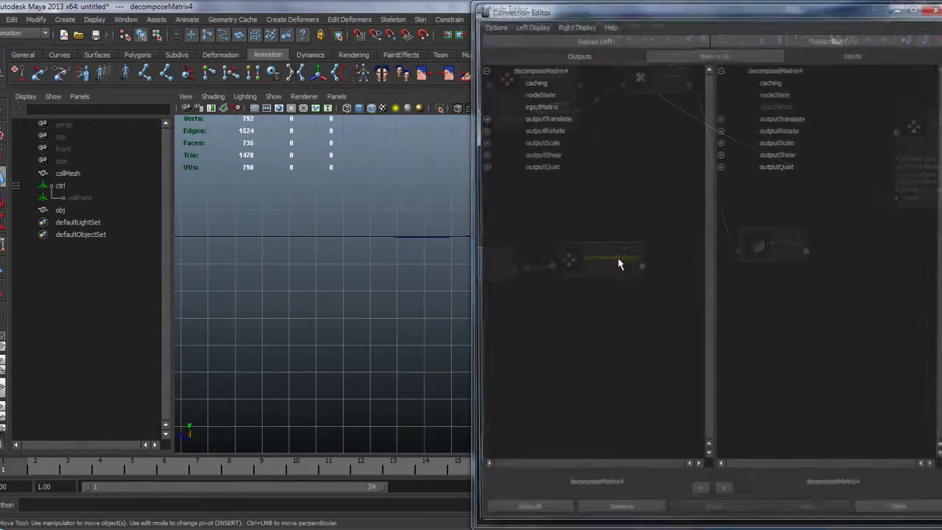
pyautogui.click(762, 247)
pyautogui.click(363, 37)
pyautogui.click(58, 117)
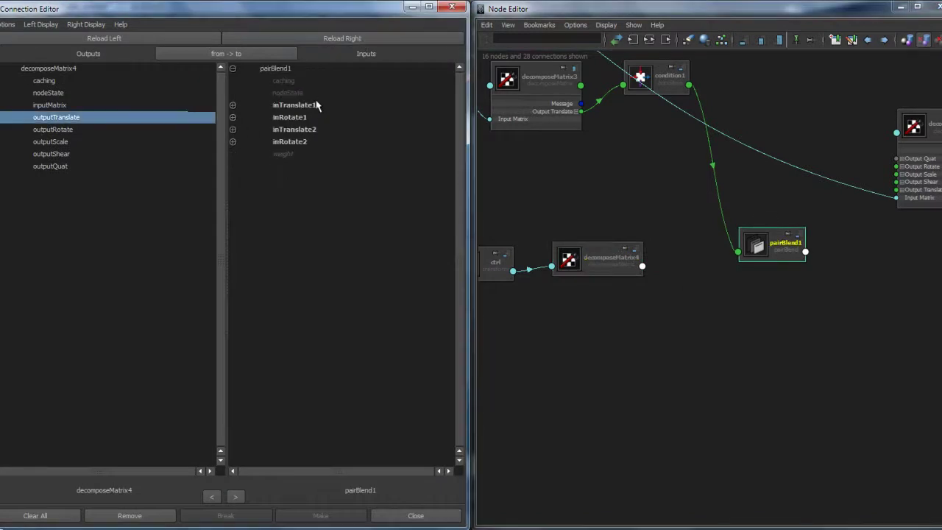
pyautogui.click(317, 105)
pyautogui.click(80, 131)
pyautogui.click(305, 118)
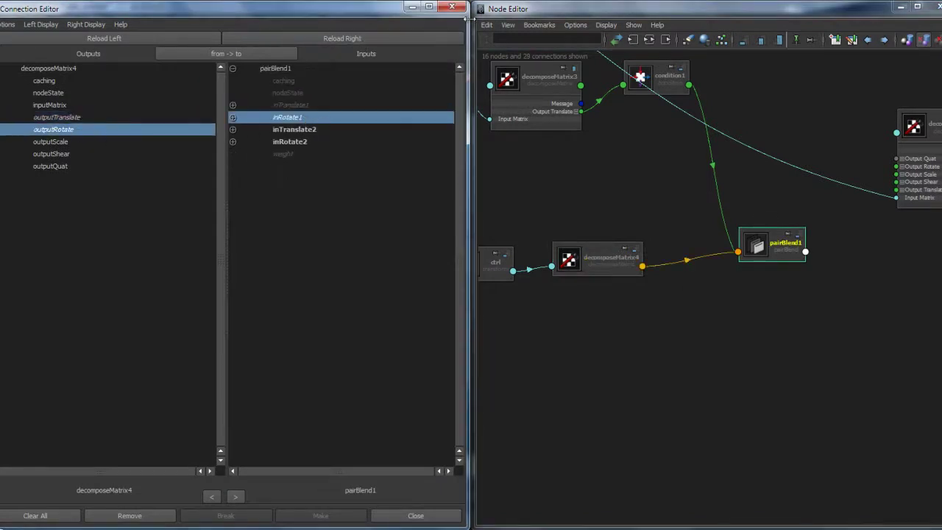
# Add another decomposeMatrix node beside the output of matrixOnTheMesh.
pyautogui.keyDown('alt'); pyautogui.moveTo(679, 243); pyautogui.dragTo(783, 303, button='middle'); pyautogui.keyUp('alt')
pyautogui.scroll(-3, 738, 276)
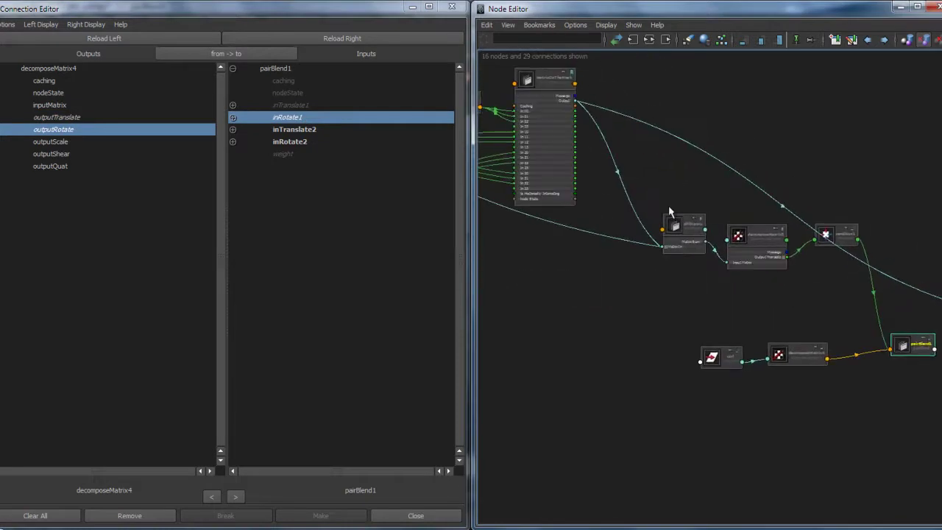
pyautogui.scroll(3, 595, 147)
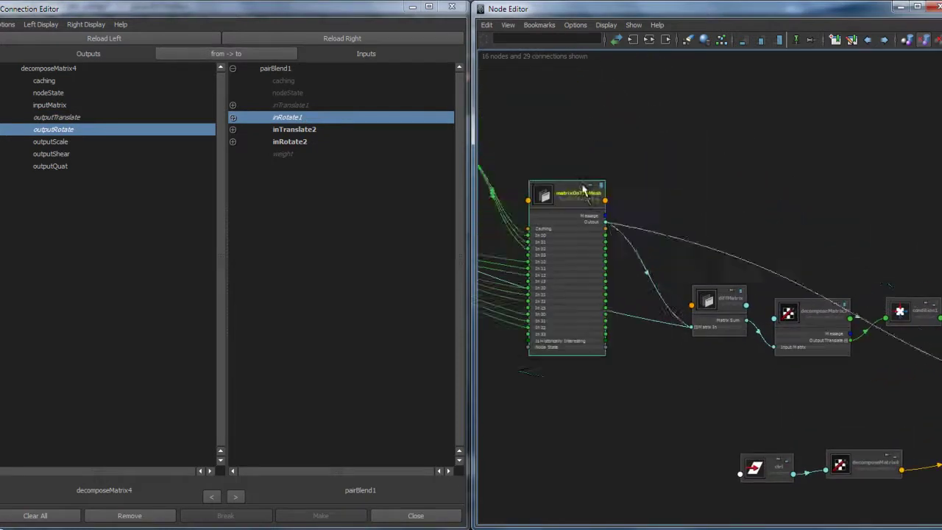
pyautogui.keyDown('alt'); pyautogui.moveTo(713, 166); pyautogui.dragTo(642, 195, button='middle'); pyautogui.keyUp('alt')
pyautogui.keyDown('alt'); pyautogui.moveTo(642, 195); pyautogui.dragTo(706, 212, button='right'); pyautogui.keyUp('alt')
pyautogui.keyDown('alt'); pyautogui.moveTo(647, 118); pyautogui.dragTo(714, 178, button='middle'); pyautogui.keyUp('alt')
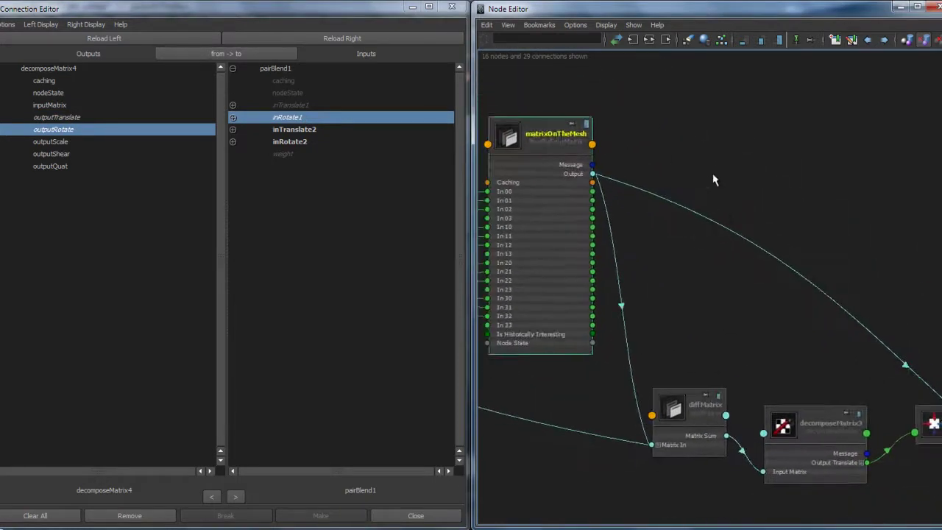
pyautogui.click(702, 176)
pyautogui.press('Tab')
pyautogui.write('dec')
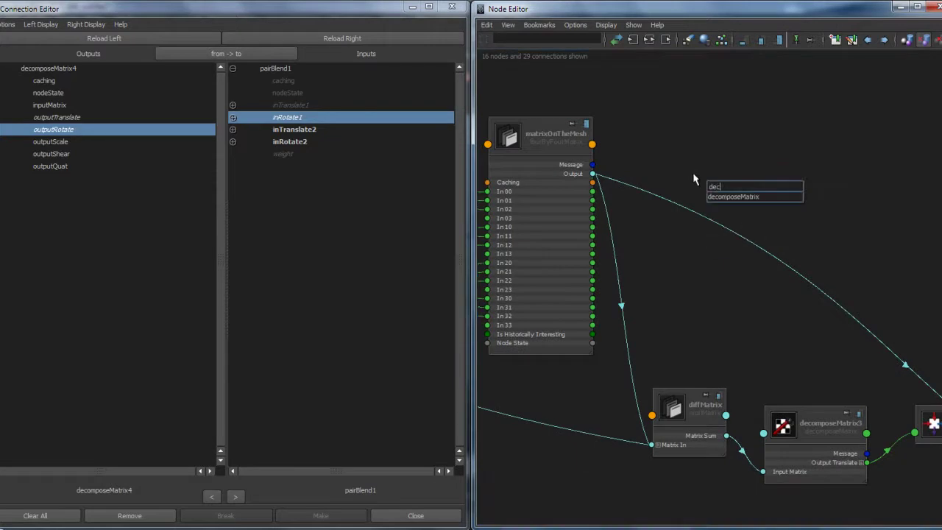
pyautogui.press('Return')
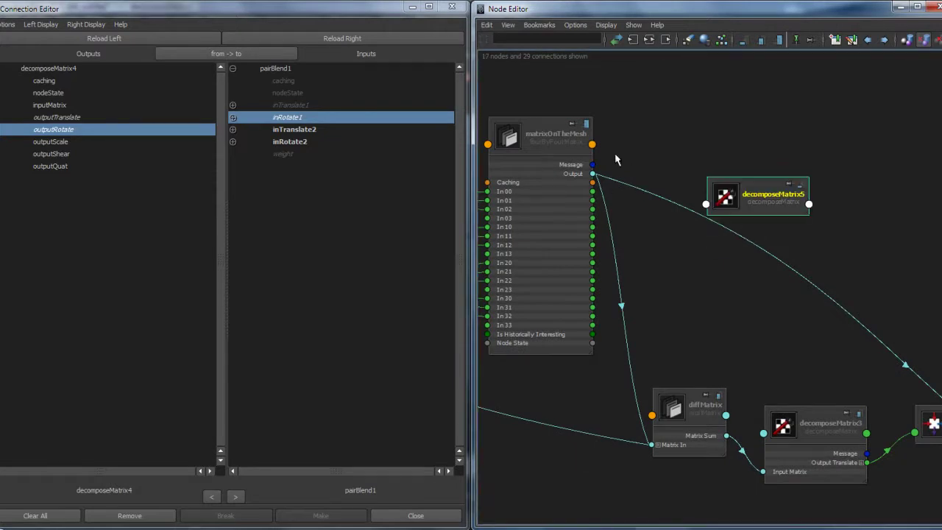
# Connect matrixOnTheMesh's Output to the inputMatrix of decomposeMatrix5 and place that node below decomposeMatrix3.
pyautogui.click(728, 212)
pyautogui.click(417, 262)
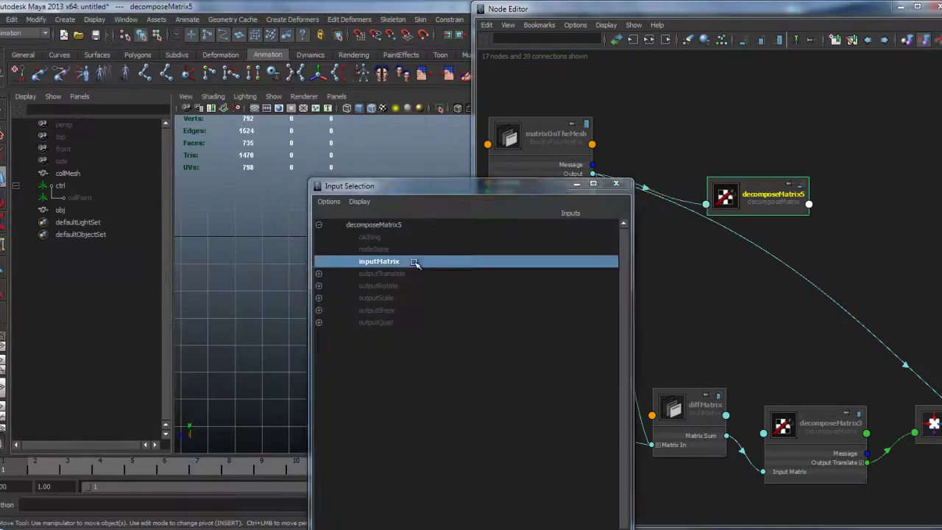
pyautogui.moveTo(712, 179); pyautogui.dragTo(792, 437)
# Connect decomposeMatrix5's outputTranslate to inTranslate2 and its outputRotate to inRotate2 of pairBlend1 using the Connection Editor.
pyautogui.keyDown('alt'); pyautogui.moveTo(772, 410); pyautogui.dragTo(637, 290, button='middle'); pyautogui.keyUp('alt')
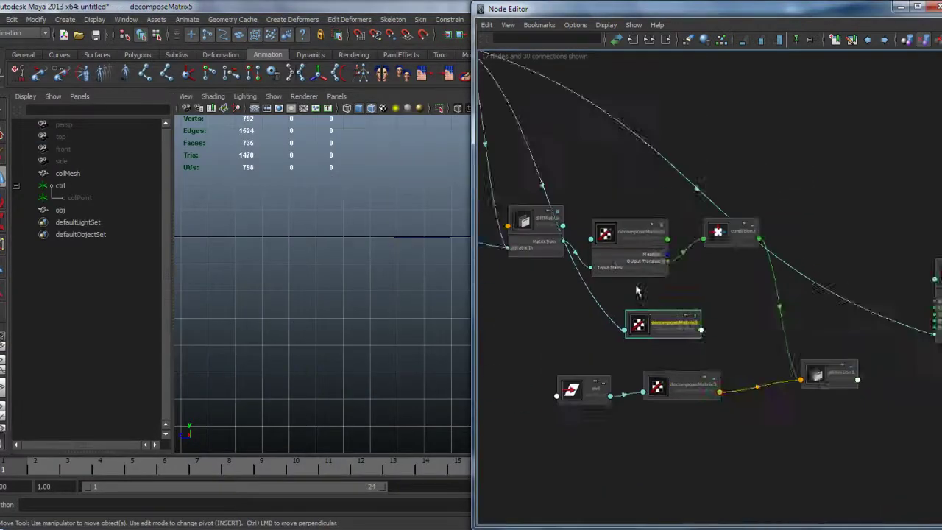
pyautogui.scroll(4, 681, 332)
pyautogui.keyDown('alt'); pyautogui.moveTo(629, 335); pyautogui.dragTo(612, 240, button='middle'); pyautogui.keyUp('alt')
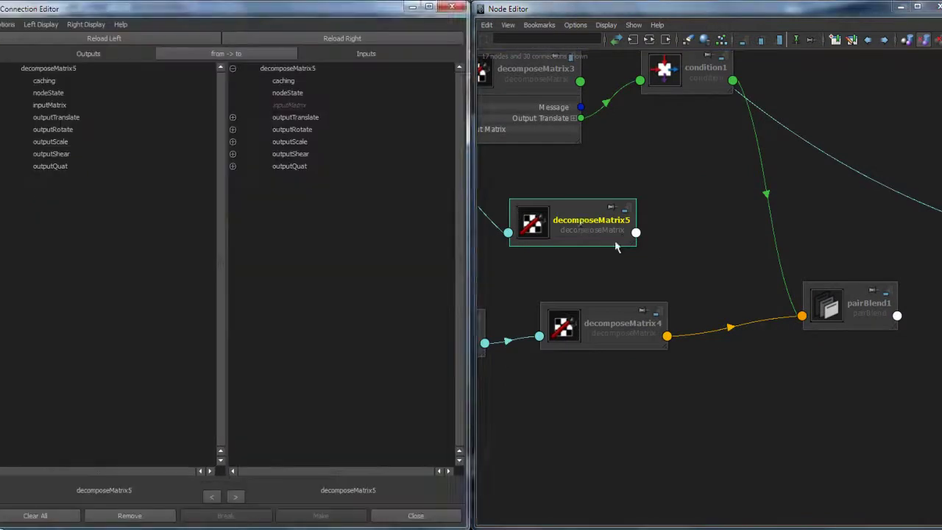
pyautogui.moveTo(863, 295); pyautogui.dragTo(860, 298)
pyautogui.click(372, 41)
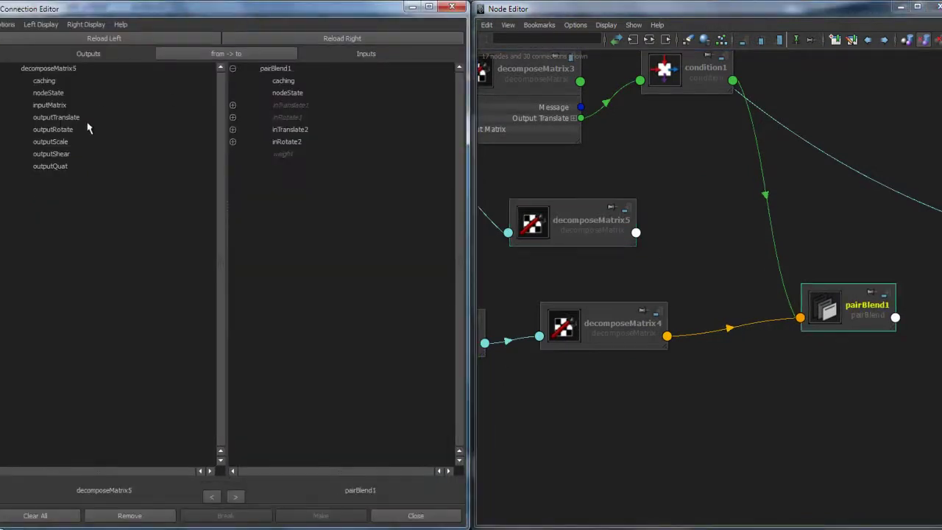
pyautogui.click(69, 118)
pyautogui.click(305, 131)
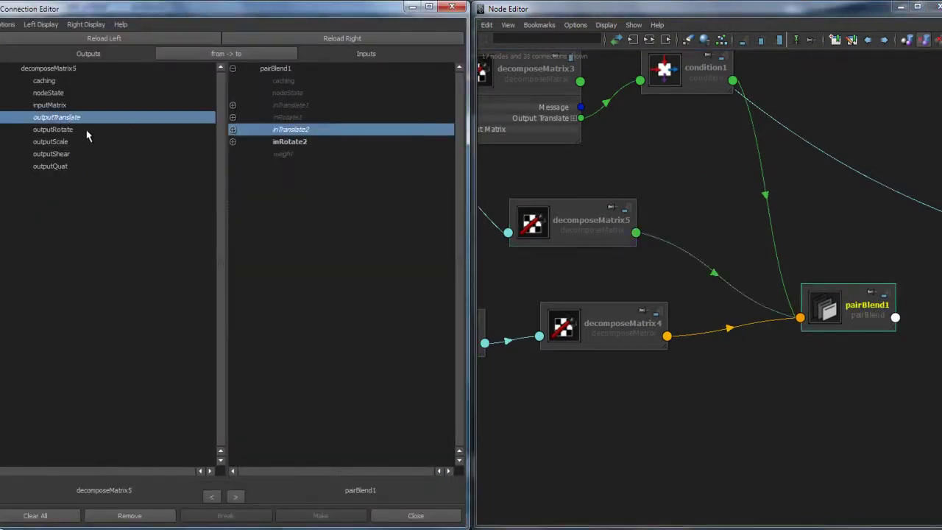
pyautogui.click(87, 132)
pyautogui.click(296, 144)
pyautogui.click(459, 10)
# Break the incoming connection of decomposeMatrix2's Input Matrix and delete the decomposeMatrix2 node.
pyautogui.keyDown('alt'); pyautogui.moveTo(801, 290); pyautogui.dragTo(618, 307, button='middle'); pyautogui.keyUp('alt')
pyautogui.moveTo(884, 144); pyautogui.dragTo(885, 180)
pyautogui.keyDown('alt'); pyautogui.moveTo(809, 251); pyautogui.dragTo(651, 215, button='middle'); pyautogui.keyUp('alt')
pyautogui.click(774, 122)
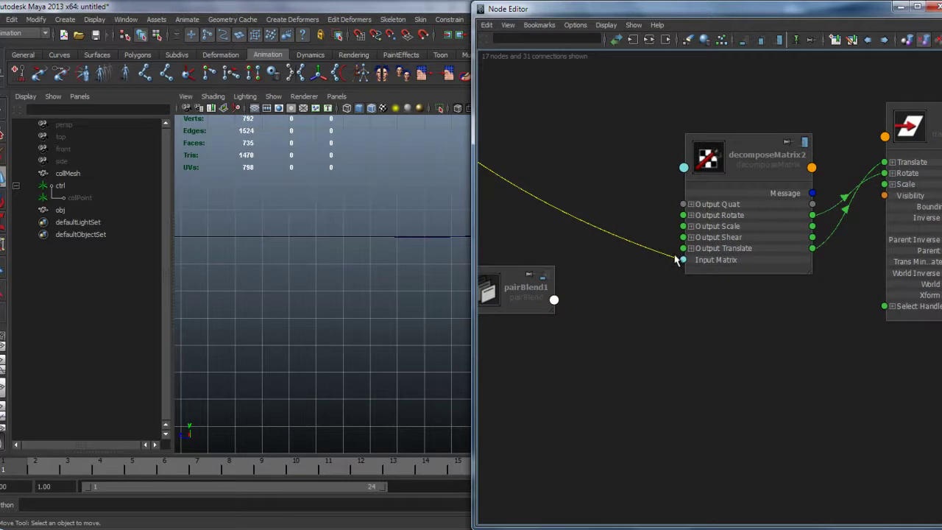
pyautogui.moveTo(744, 168); pyautogui.dragTo(687, 141)
pyautogui.keyDown('alt'); pyautogui.moveTo(773, 203); pyautogui.dragTo(701, 211, button='middle'); pyautogui.keyUp('alt')
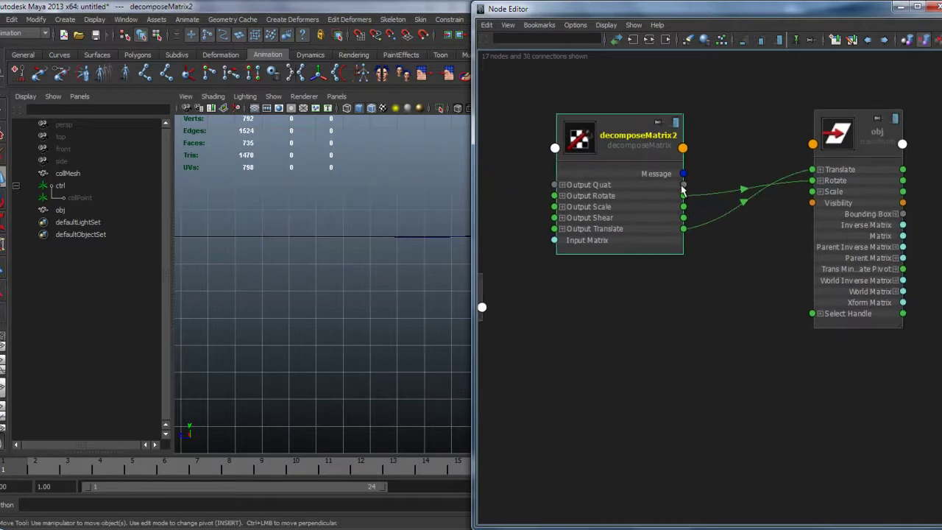
pyautogui.press('Delete')
# Move the obj node closer to pairBlend1 and connect pairBlend1's Out Translate and Out Rotate to obj's Translate and Rotate.
pyautogui.moveTo(832, 133); pyautogui.dragTo(680, 225)
pyautogui.keyDown('alt'); pyautogui.moveTo(633, 259); pyautogui.dragTo(803, 221, button='middle'); pyautogui.keyUp('alt')
pyautogui.scroll(-1, 729, 267)
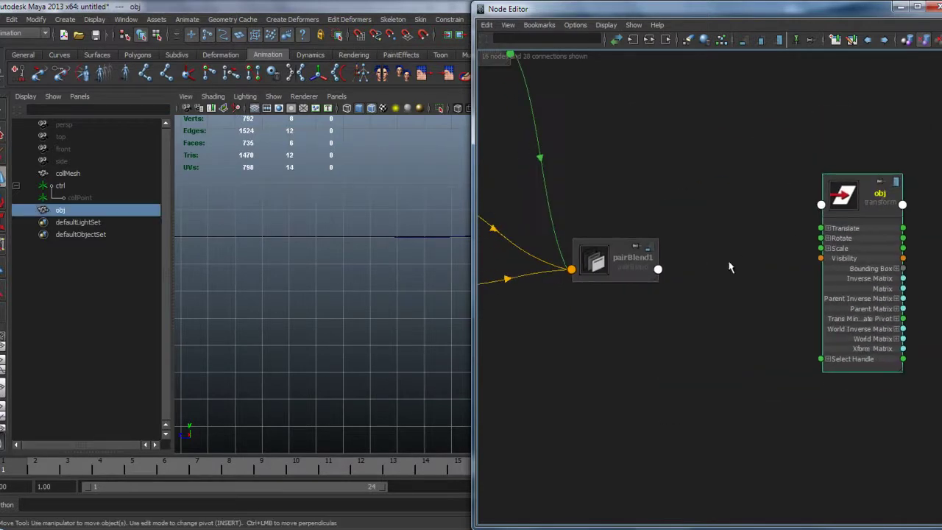
pyautogui.click(658, 269)
pyautogui.moveTo(688, 286)
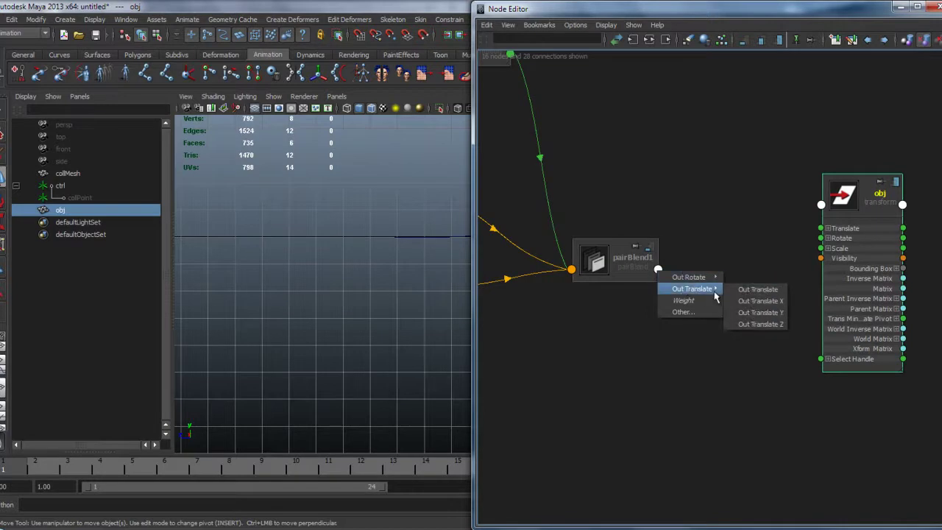
pyautogui.click(746, 288)
pyautogui.click(820, 229)
pyautogui.click(658, 269)
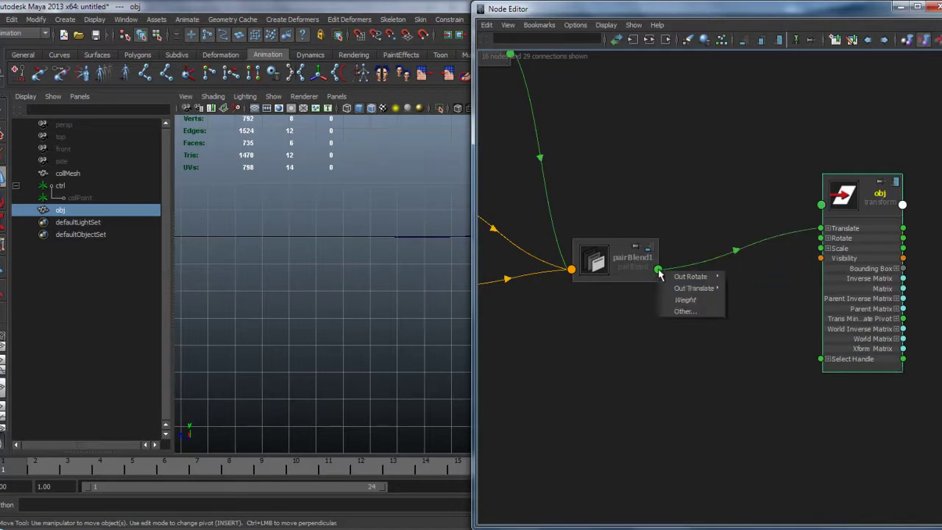
pyautogui.moveTo(702, 278)
pyautogui.click(752, 277)
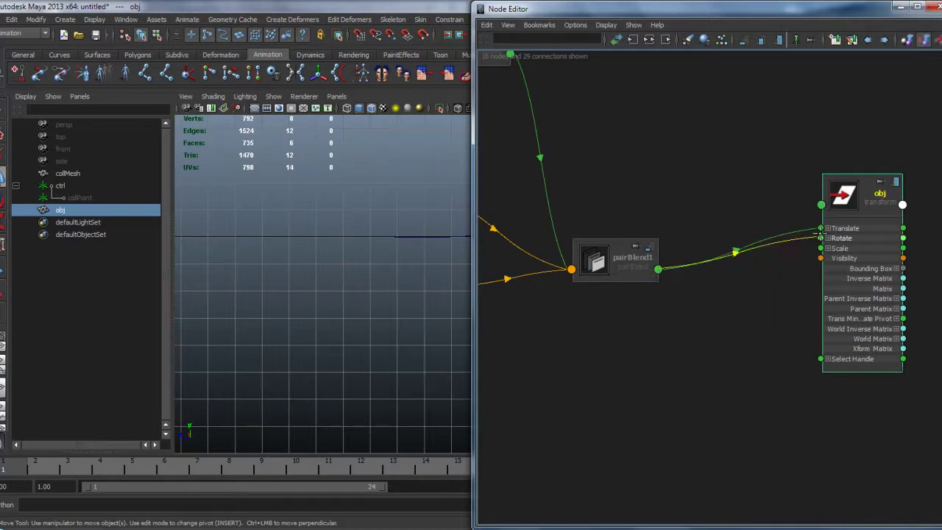
# Move the Node Editor off the viewport, test the rig by moving and rotating ctrl, and undo the rotation.
pyautogui.moveTo(870, 13); pyautogui.dragTo(638, 380)
pyautogui.keyDown('alt'); pyautogui.moveTo(775, 203); pyautogui.dragTo(643, 270, button='middle'); pyautogui.keyUp('alt')
pyautogui.moveTo(640, 209); pyautogui.dragTo(640, 234)
pyautogui.press('e')
pyautogui.moveTo(608, 200); pyautogui.dragTo(651, 264)
pyautogui.hotkey('ctrl', 'z')
# Move ctrl above the flat part of collMesh, to about 2.14 in Translate Y and 0.46 in Translate Z.
pyautogui.press('w')
pyautogui.moveTo(517, 274); pyautogui.dragTo(542, 275)
pyautogui.keyDown('alt'); pyautogui.moveTo(614, 316); pyautogui.dragTo(524, 299, button='middle'); pyautogui.keyUp('alt')
pyautogui.keyDown('alt'); pyautogui.moveTo(524, 299); pyautogui.dragTo(567, 308, button='right'); pyautogui.keyUp('alt')
pyautogui.moveTo(444, 255); pyautogui.dragTo(504, 201)
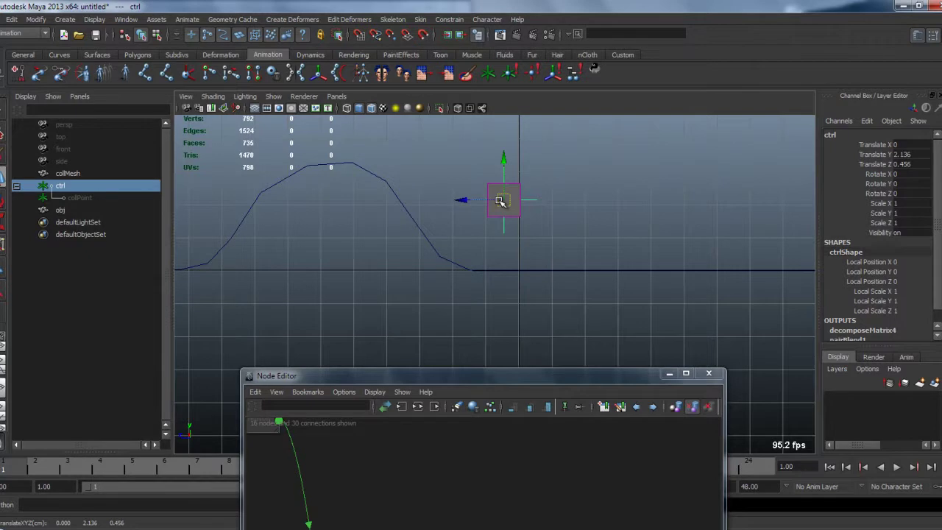
# Set collPoint's Translate Z to 0 and its Translate Y to -0.5.
pyautogui.click(79, 197)
pyautogui.click(912, 234)
pyautogui.doubleClick(923, 231)
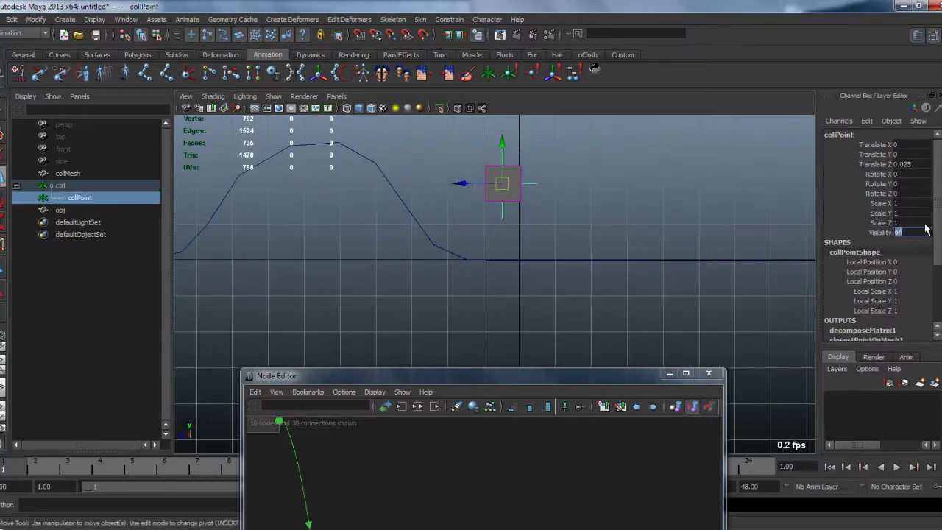
pyautogui.doubleClick(920, 164)
pyautogui.write('0')
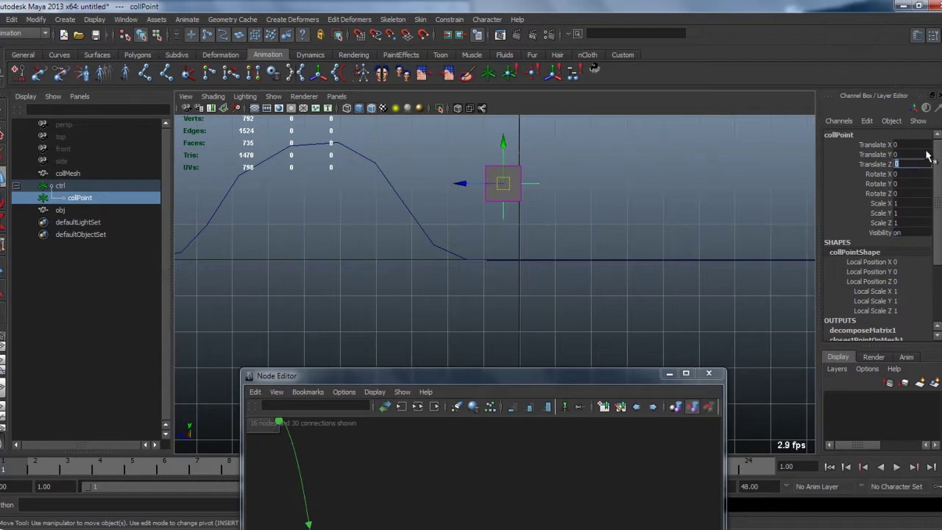
pyautogui.press('Return')
pyautogui.doubleClick(912, 154)
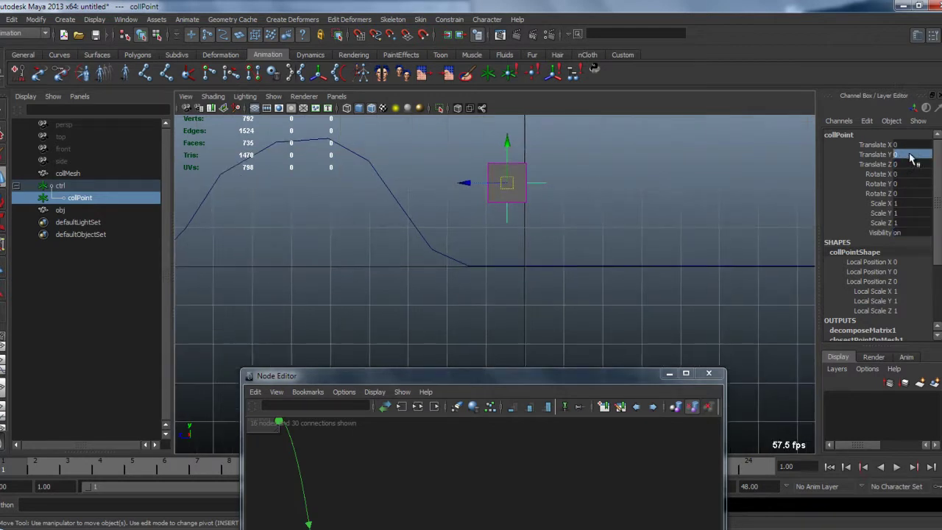
pyautogui.write('-0.5')
pyautogui.press('Return')
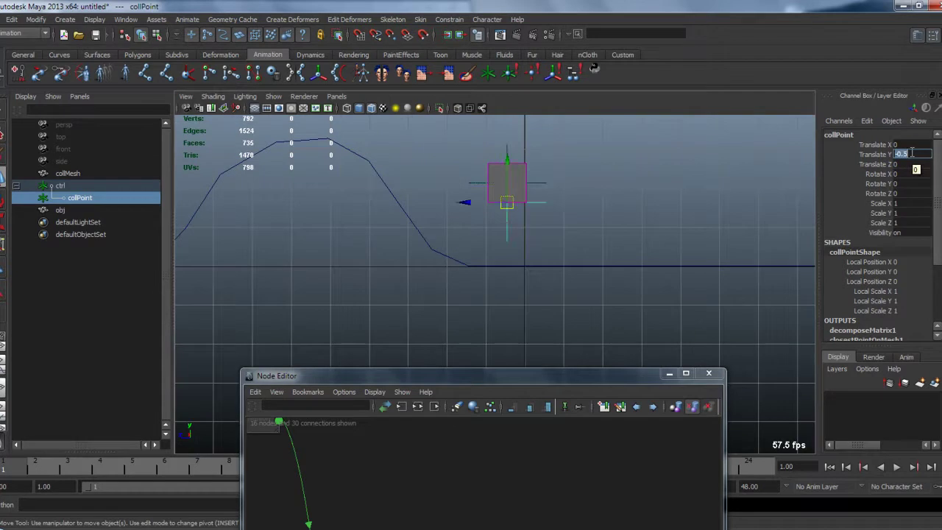
# Move the Node Editor back beside the viewport and bring ctrl down closer to the surface of collMesh.
pyautogui.keyDown('alt'); pyautogui.moveTo(536, 336); pyautogui.dragTo(549, 326, button='middle'); pyautogui.keyUp('alt')
pyautogui.keyDown('alt'); pyautogui.moveTo(548, 326); pyautogui.dragTo(561, 306, button='right'); pyautogui.keyUp('alt')
pyautogui.keyDown('alt'); pyautogui.moveTo(561, 307); pyautogui.dragTo(566, 334, button='middle'); pyautogui.keyUp('alt')
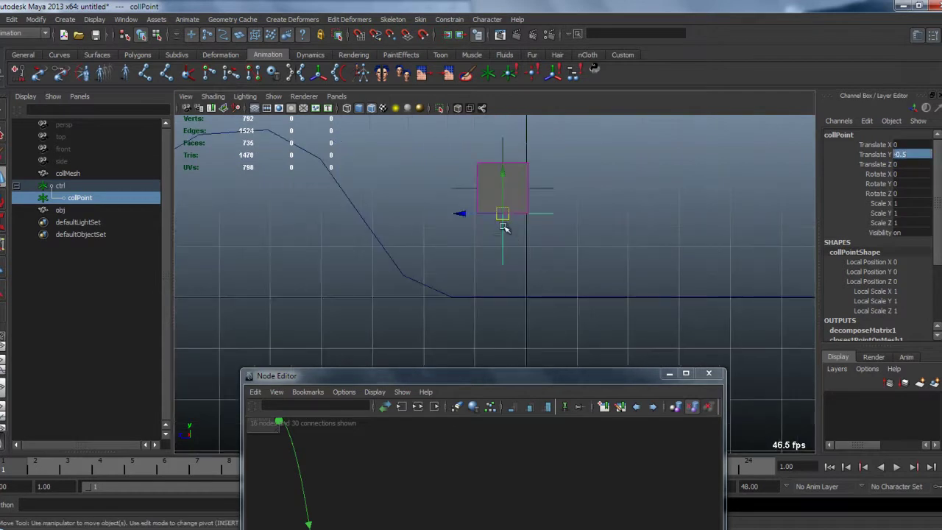
pyautogui.moveTo(525, 366); pyautogui.dragTo(941, 243)
pyautogui.keyDown('alt'); pyautogui.moveTo(433, 270); pyautogui.dragTo(280, 333, button='middle'); pyautogui.keyUp('alt')
pyautogui.click(308, 251)
pyautogui.keyDown('alt'); pyautogui.moveTo(307, 250); pyautogui.dragTo(302, 253, button='right'); pyautogui.keyUp('alt')
pyautogui.keyDown('alt'); pyautogui.moveTo(302, 253); pyautogui.dragTo(380, 258, button='middle'); pyautogui.keyUp('alt')
pyautogui.moveTo(415, 259); pyautogui.dragTo(406, 289)
# Move the ctrl and decomposeMatrix4 nodes lower to leave free space beneath decomposeMatrix5.
pyautogui.scroll(-4, 577, 324)
pyautogui.keyDown('alt'); pyautogui.moveTo(592, 326); pyautogui.dragTo(719, 346, button='middle'); pyautogui.keyUp('alt')
pyautogui.moveTo(693, 356); pyautogui.dragTo(562, 296)
pyautogui.moveTo(651, 316); pyautogui.dragTo(615, 386)
pyautogui.keyDown('alt'); pyautogui.moveTo(706, 359); pyautogui.dragTo(804, 321, button='middle'); pyautogui.keyUp('alt')
pyautogui.moveTo(741, 393); pyautogui.dragTo(641, 322)
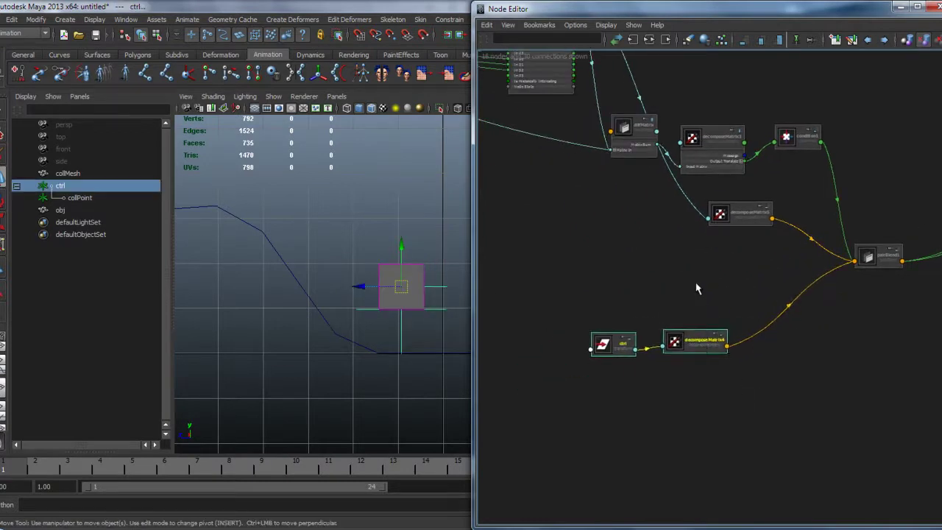
# Move diffMatrix farther away from decomposeMatrix3, and shift ctrl and decomposeMatrix4 back beneath diffMatrix.
pyautogui.scroll(3, 734, 311)
pyautogui.click(587, 203)
pyautogui.scroll(-2, 663, 264)
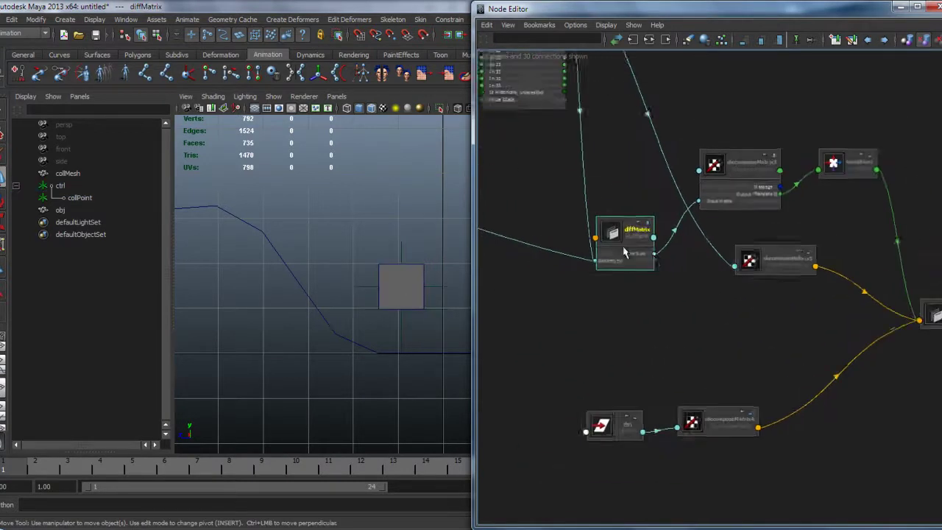
pyautogui.moveTo(629, 251); pyautogui.dragTo(594, 253)
pyautogui.scroll(2, 699, 300)
pyautogui.moveTo(614, 367); pyautogui.dragTo(772, 463)
pyautogui.moveTo(635, 423); pyautogui.dragTo(568, 410)
pyautogui.click(625, 368)
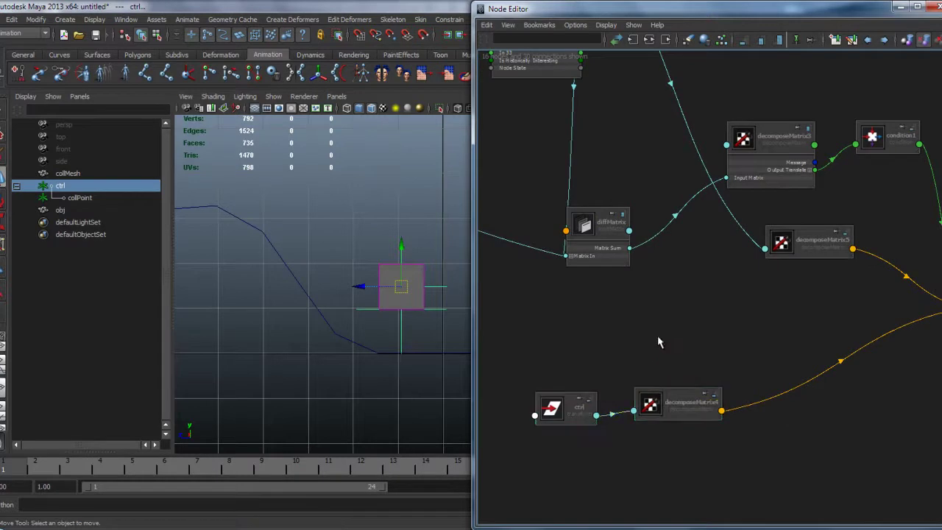
# Add a multMatrix node in the space between diffMatrix and decomposeMatrix4.
pyautogui.scroll(2, 684, 328)
pyautogui.press('Tab')
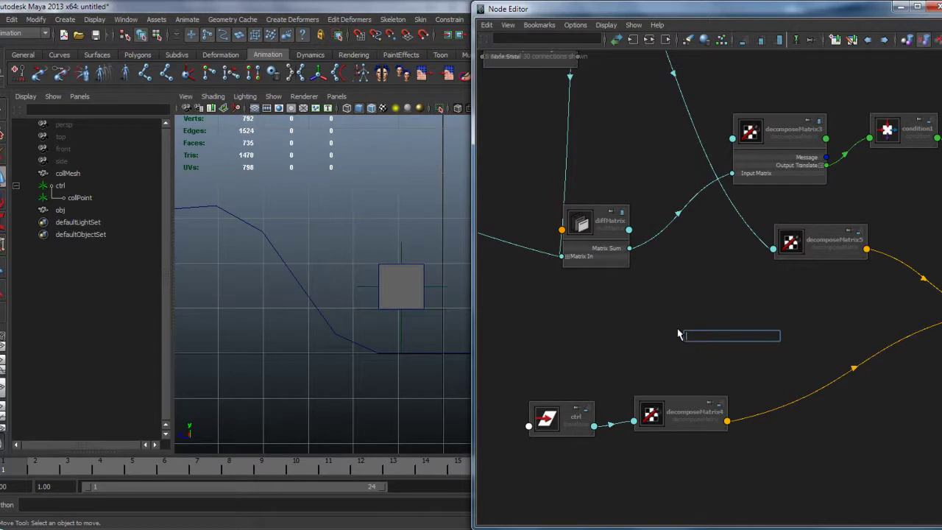
pyautogui.write('mult')
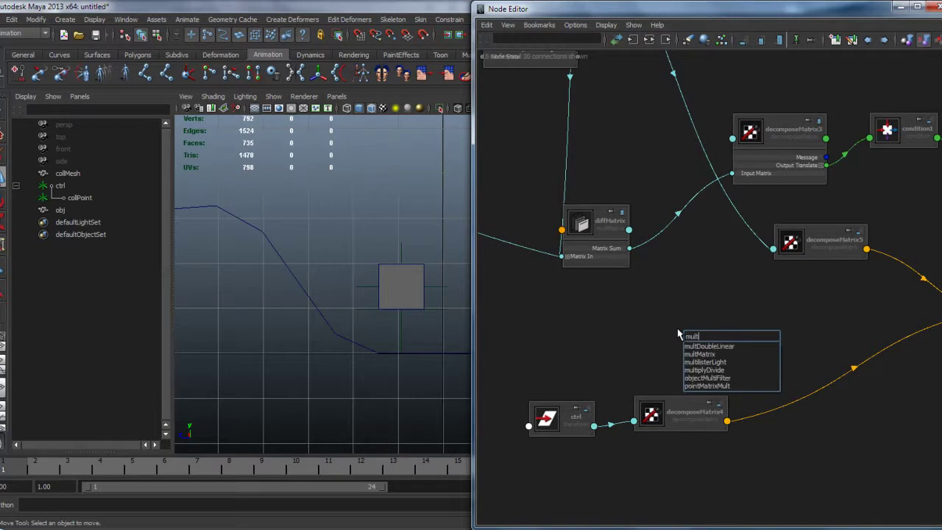
pyautogui.press('Down')
pyautogui.press('Down')
pyautogui.press('Return')
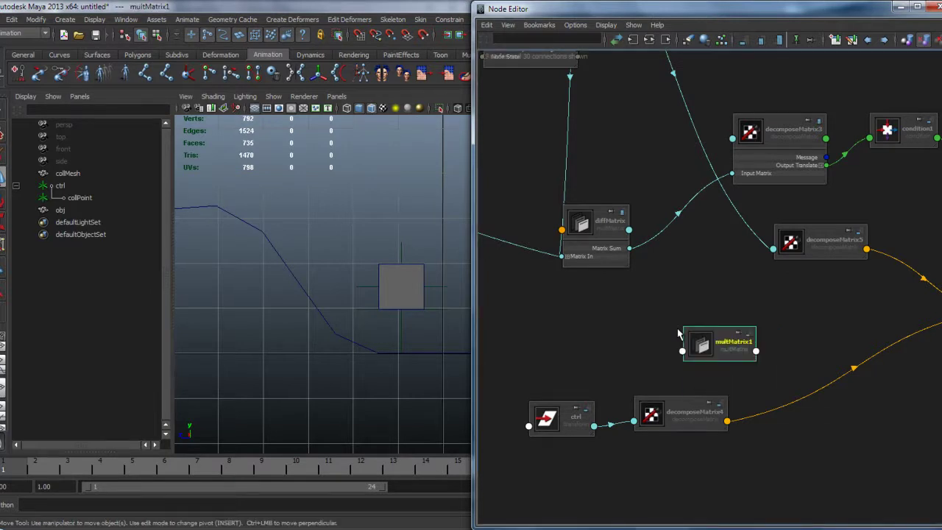
# Connect diffMatrix's Matrix Sum to Matrix In[0] of multMatrix1, show its connected attributes and raise the node slightly.
pyautogui.scroll(3, 678, 334)
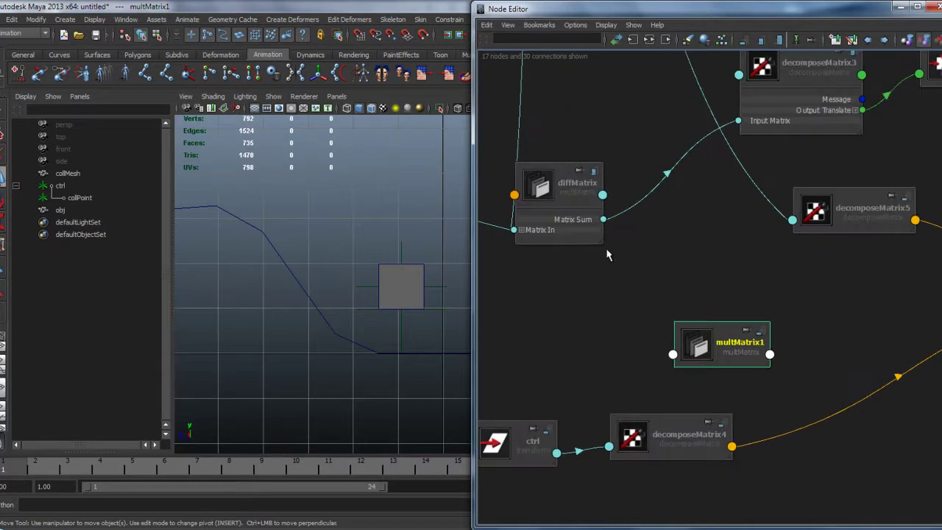
pyautogui.moveTo(603, 220); pyautogui.dragTo(749, 284)
pyautogui.click(703, 360)
pyautogui.click(388, 263)
pyautogui.press('2')
pyautogui.click(687, 347)
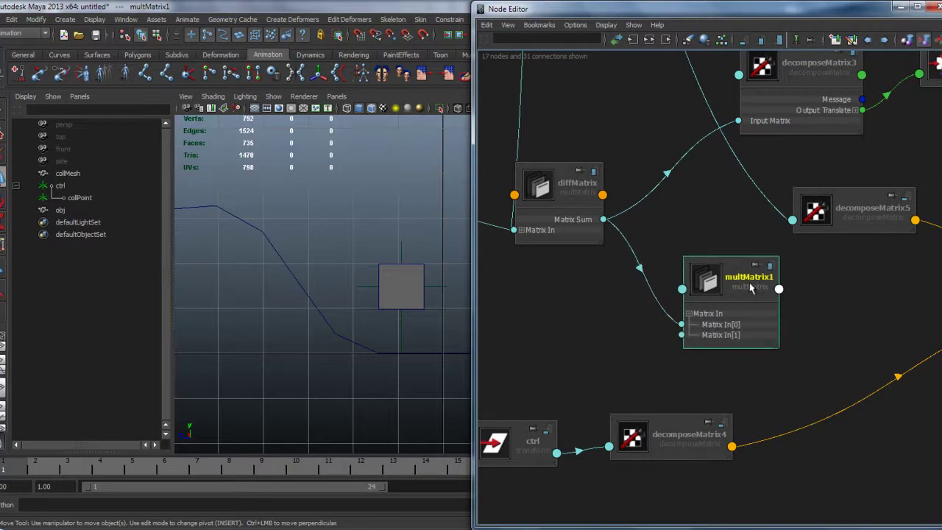
# Raise the ctrl node and connect its World Matrix[0] to Matrix In[1] of multMatrix1.
pyautogui.keyDown('alt'); pyautogui.moveTo(537, 358); pyautogui.dragTo(645, 362, button='right'); pyautogui.keyUp('alt')
pyautogui.keyDown('alt'); pyautogui.moveTo(630, 388); pyautogui.dragTo(686, 334, button='middle'); pyautogui.keyUp('alt')
pyautogui.scroll(-1, 686, 340)
pyautogui.moveTo(574, 409); pyautogui.dragTo(563, 343)
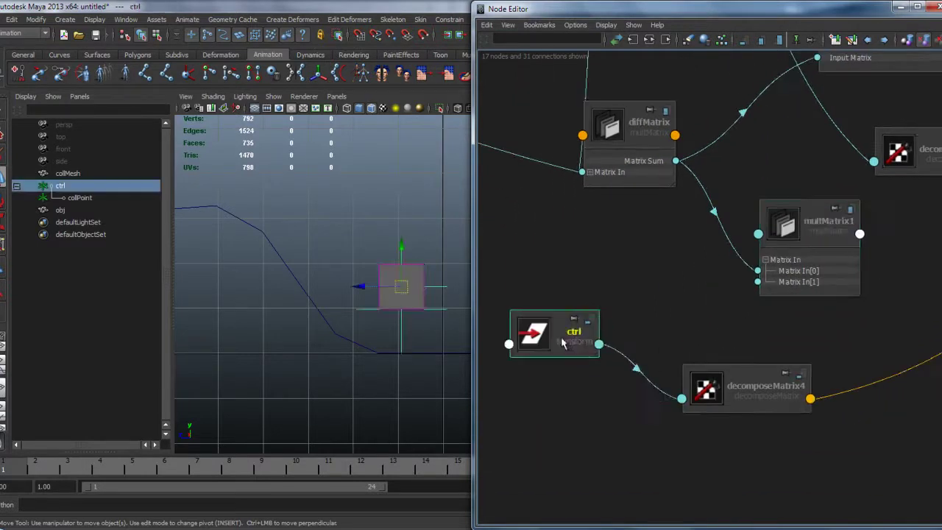
pyautogui.click(599, 344)
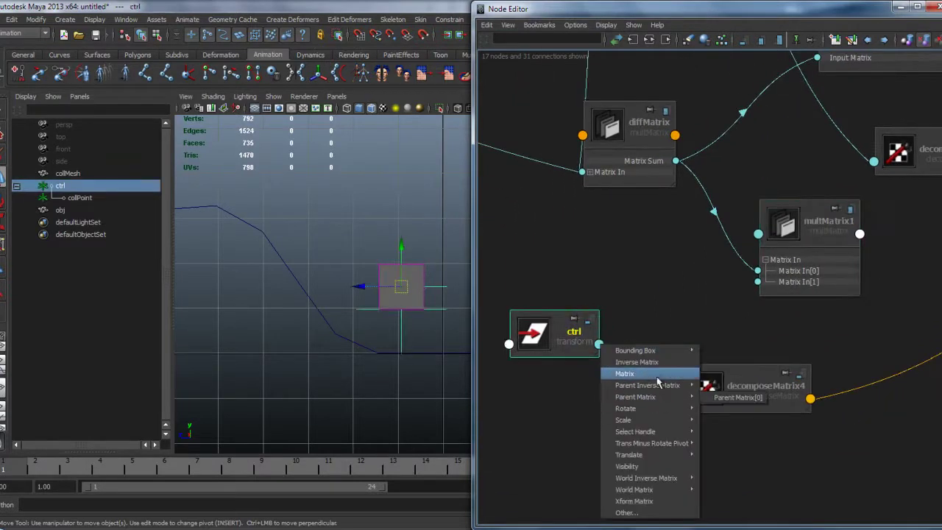
pyautogui.click(718, 493)
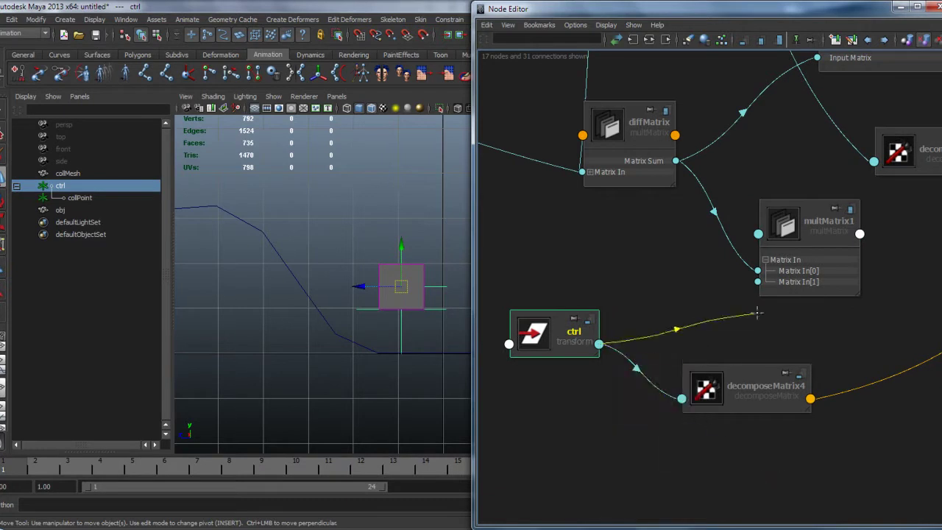
pyautogui.click(759, 281)
# Move decomposeMatrix5 lower, between multMatrix1 and pairBlend1.
pyautogui.scroll(-2, 703, 360)
pyautogui.keyDown('alt'); pyautogui.moveTo(699, 359); pyautogui.dragTo(629, 384, button='middle'); pyautogui.keyUp('alt')
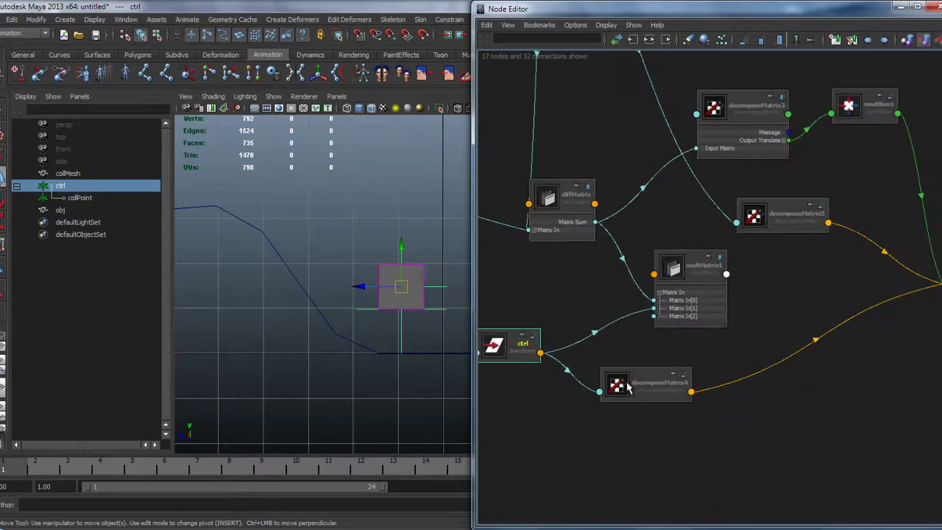
pyautogui.scroll(-2, 699, 347)
pyautogui.moveTo(736, 253); pyautogui.dragTo(763, 280)
pyautogui.keyDown('alt'); pyautogui.moveTo(744, 317); pyautogui.dragTo(758, 380, button='middle'); pyautogui.keyUp('alt')
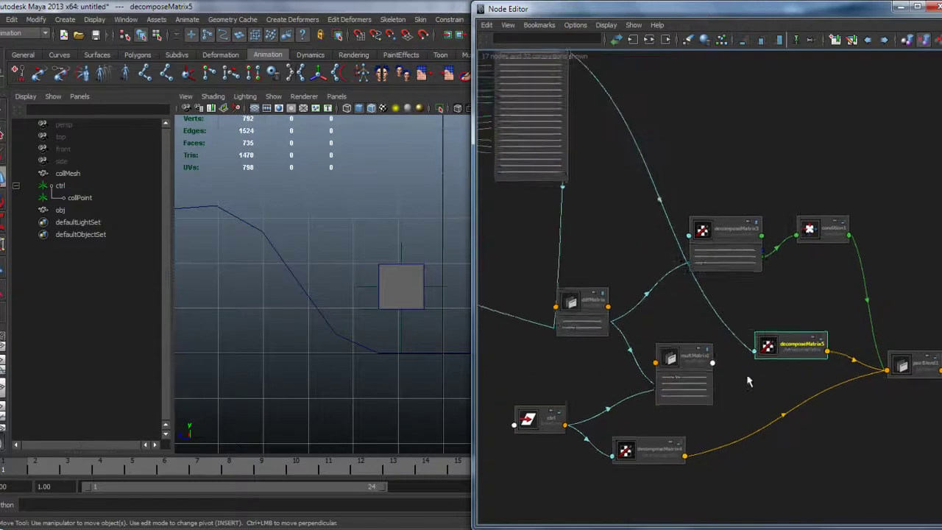
# Move the matrixOnTheMesh node slightly lower and to the left in the graph.
pyautogui.scroll(-2, 725, 372)
pyautogui.moveTo(565, 76); pyautogui.dragTo(553, 133)
pyautogui.scroll(5, 567, 184)
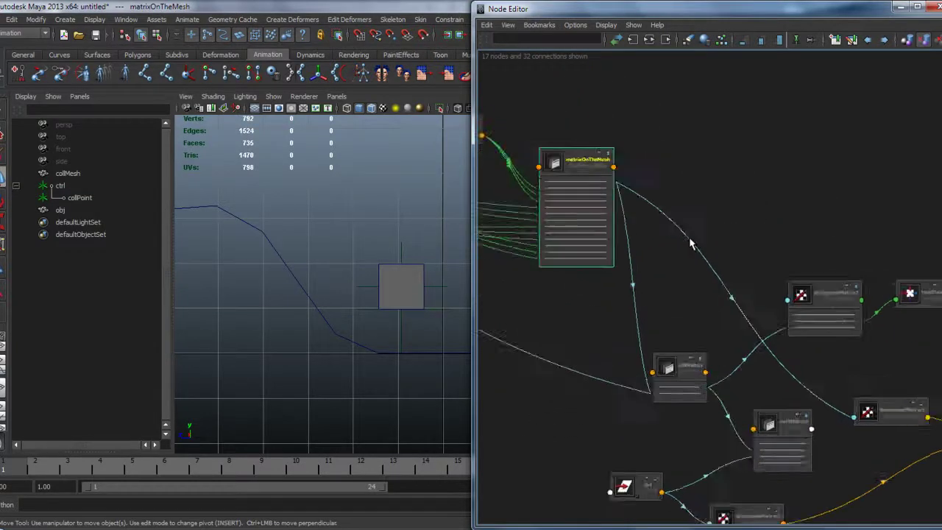
# Rename the multMatrix1 node to offsetMatrix.
pyautogui.keyDown('alt'); pyautogui.moveTo(757, 346); pyautogui.dragTo(613, 143, button='middle'); pyautogui.keyUp('alt')
pyautogui.keyDown('alt'); pyautogui.moveTo(815, 376); pyautogui.dragTo(706, 246, button='middle'); pyautogui.keyUp('alt')
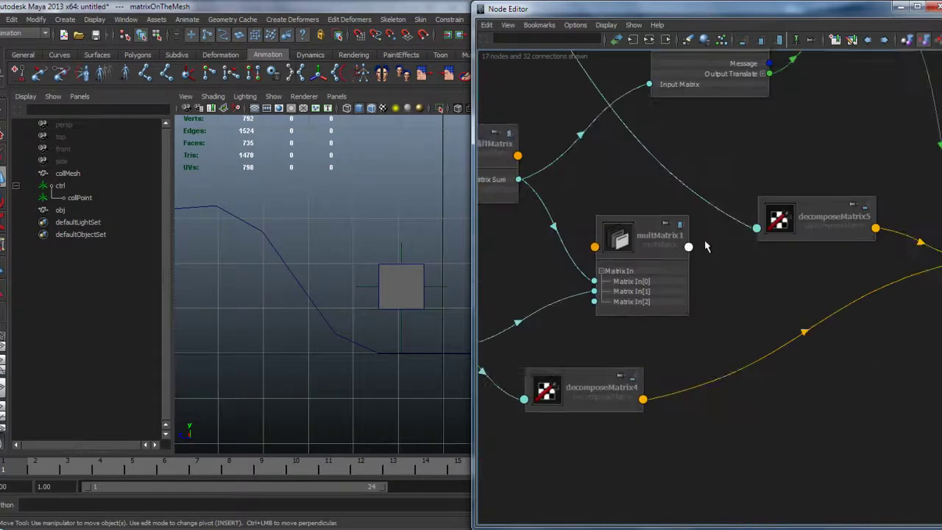
pyautogui.scroll(1, 708, 254)
pyautogui.click(670, 233)
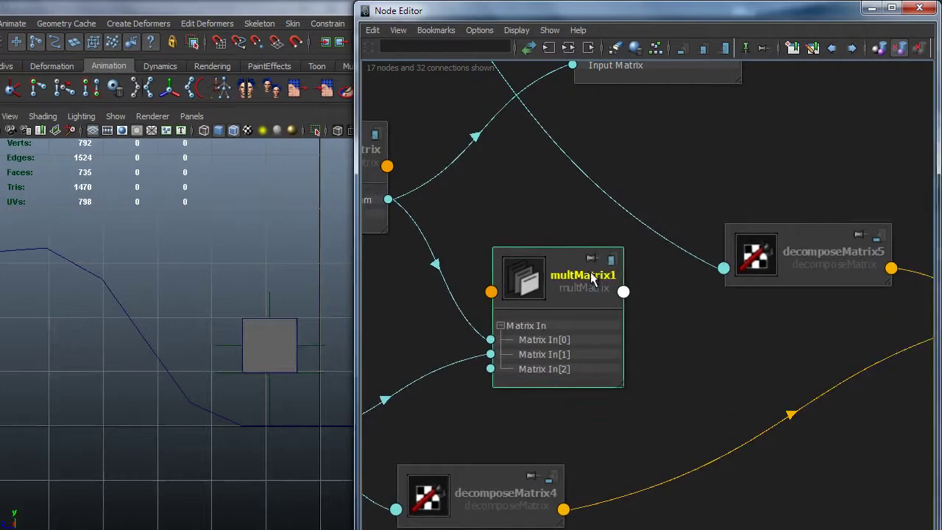
pyautogui.doubleClick(612, 272)
pyautogui.write('offsetMatri')
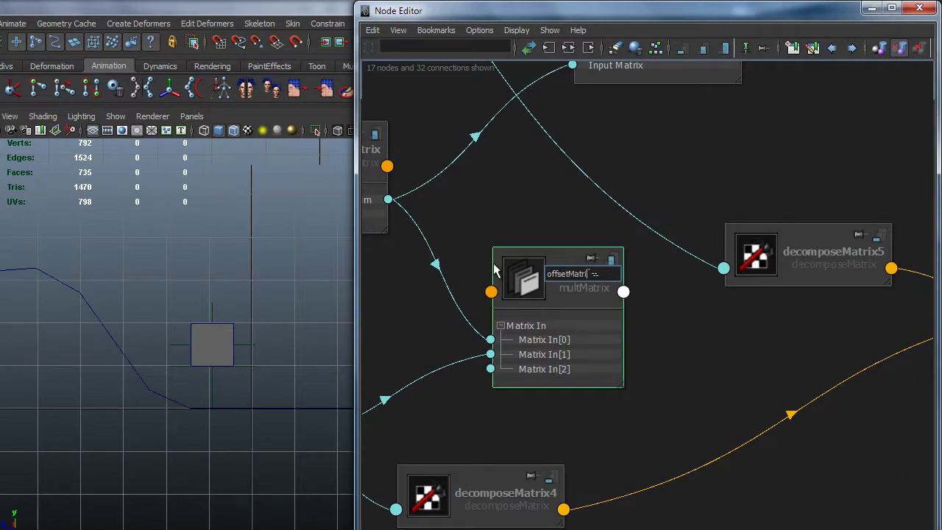
pyautogui.press('Return')
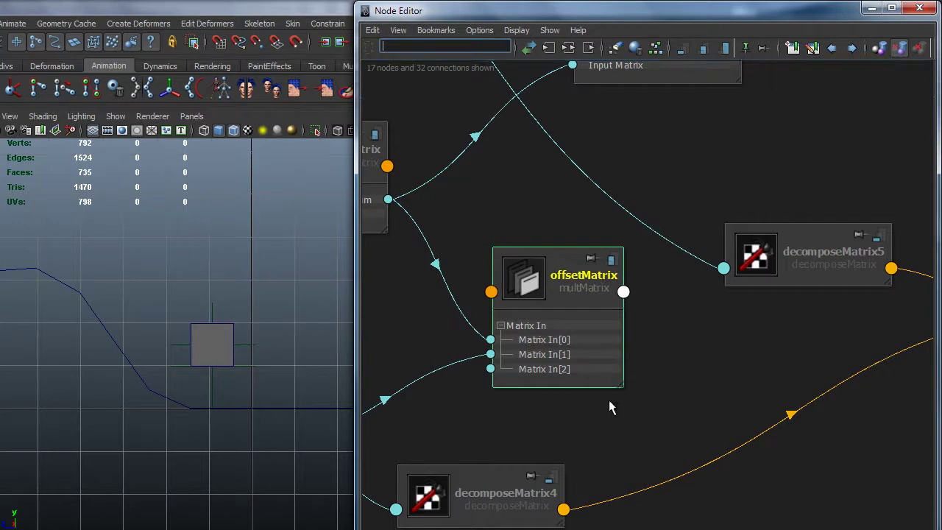
# Connect offsetMatrix's Matrix Sum to the Input Matrix of decomposeMatrix5, replacing the matrixOnTheMesh connection.
pyautogui.click(623, 292)
pyautogui.click(650, 298)
pyautogui.click(723, 268)
pyautogui.click(721, 269)
pyautogui.click(735, 275)
pyautogui.keyDown('alt'); pyautogui.moveTo(723, 328); pyautogui.dragTo(595, 336, button='right'); pyautogui.keyUp('alt')
pyautogui.keyDown('alt'); pyautogui.moveTo(706, 326); pyautogui.dragTo(676, 308, button='middle'); pyautogui.keyUp('alt')
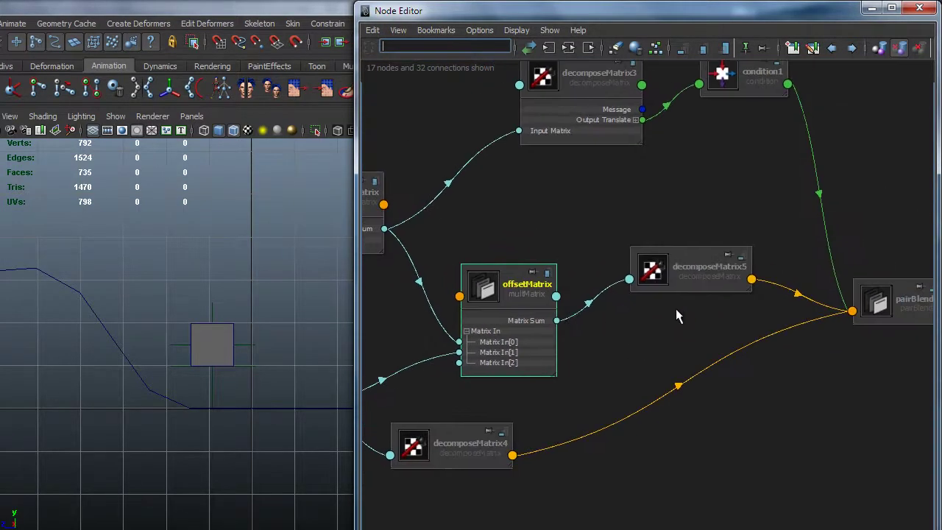
# Test the collision by moving ctrl below the collMesh surface and back above it in the viewport.
pyautogui.click(178, 325)
pyautogui.click(202, 346)
pyautogui.moveTo(202, 346); pyautogui.dragTo(260, 396)
pyautogui.keyDown('alt'); pyautogui.moveTo(264, 400); pyautogui.dragTo(320, 447, button='right'); pyautogui.keyUp('alt')
pyautogui.moveTo(215, 376)
pyautogui.mouseDown()
pyautogui.moveTo(208, 391)
pyautogui.moveTo(221, 374)
pyautogui.moveTo(216, 385)
pyautogui.moveTo(203, 366)
pyautogui.mouseUp()
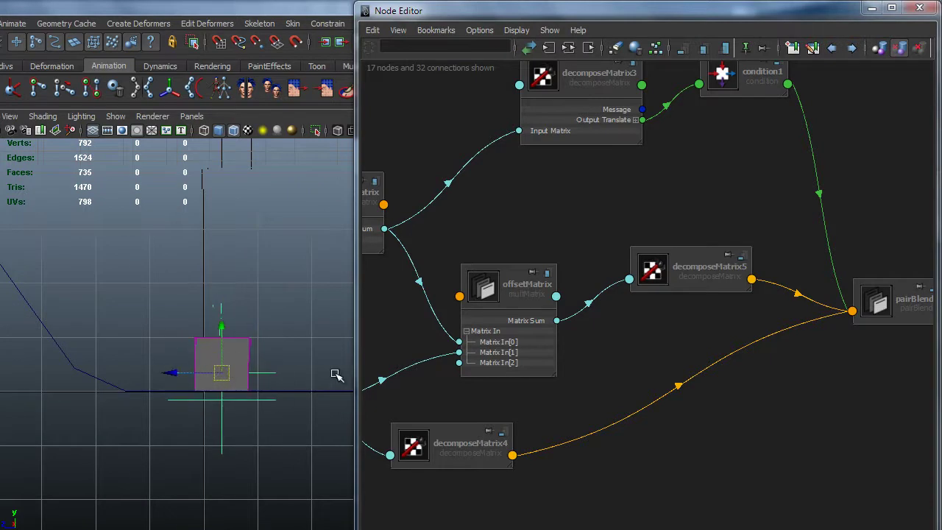
pyautogui.moveTo(224, 373); pyautogui.dragTo(203, 270)
pyautogui.keyDown('alt'); pyautogui.moveTo(184, 363); pyautogui.dragTo(242, 394, button='middle'); pyautogui.keyUp('alt')
pyautogui.keyDown('alt'); pyautogui.moveTo(242, 394); pyautogui.dragTo(242, 322); pyautogui.keyUp('alt')
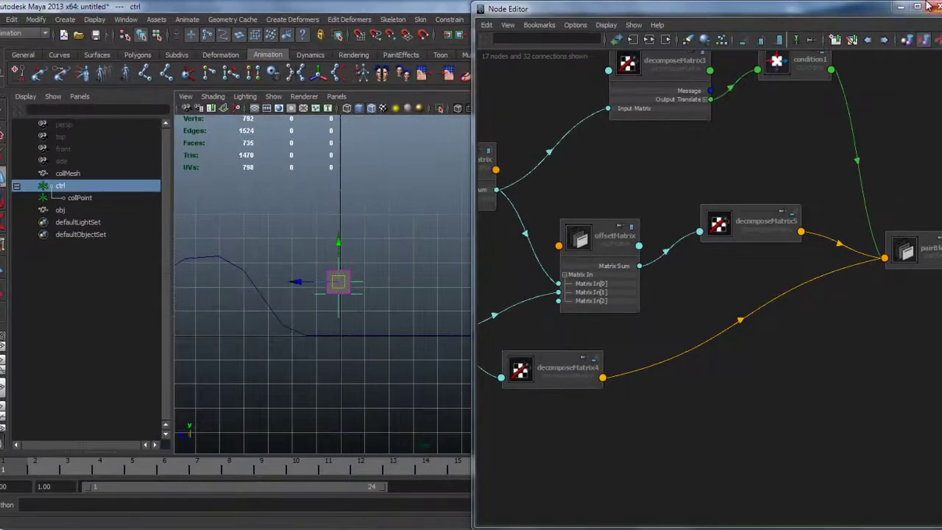
# Maximize the Node Editor, select all graph nodes, show their connected attributes and rearrange the layout automatically.
pyautogui.click(917, 6)
pyautogui.scroll(-4, 471, 296)
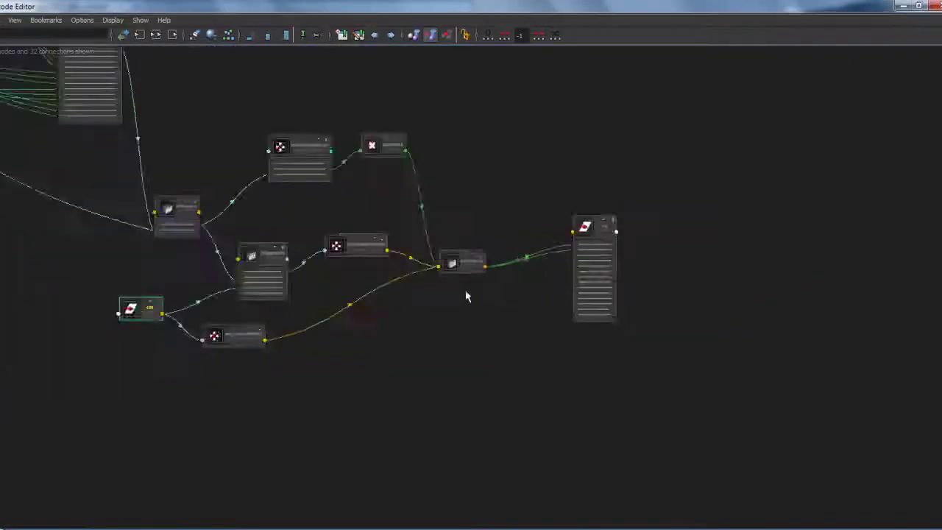
pyautogui.keyDown('alt'); pyautogui.moveTo(467, 297); pyautogui.dragTo(559, 326, button='middle'); pyautogui.keyUp('alt')
pyautogui.press('f')
pyautogui.scroll(-5, 287, 280)
pyautogui.moveTo(250, 151); pyautogui.dragTo(751, 423)
pyautogui.press('f')
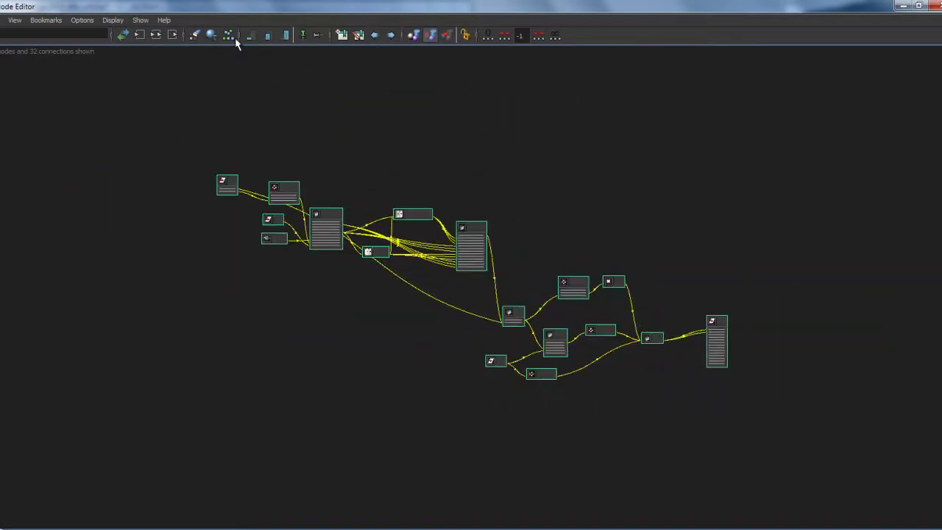
pyautogui.click(229, 35)
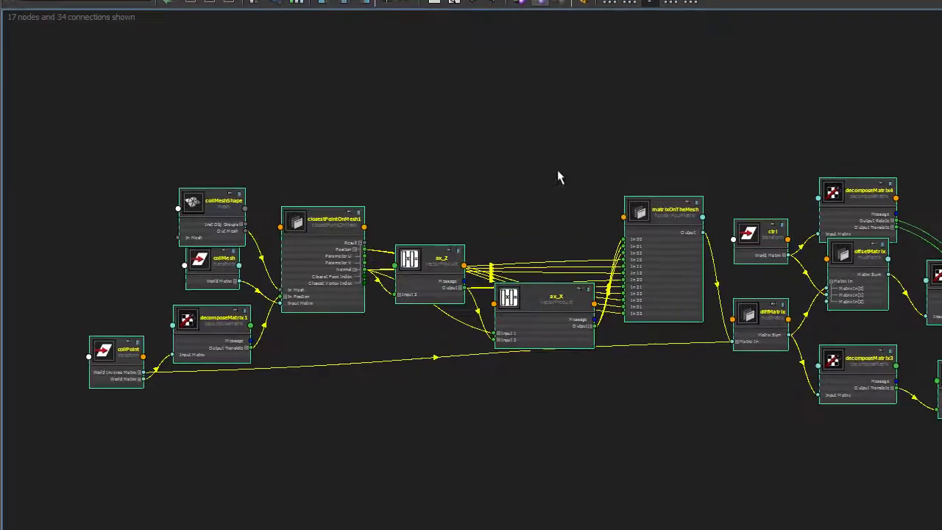
pyautogui.click(291, 3)
# Examine how collMeshShape, collMesh and collPoint's decomposeMatrix1 feed closestPointOnMesh1, and where its outputs go.
pyautogui.keyDown('alt'); pyautogui.moveTo(406, 186); pyautogui.dragTo(591, 194, button='right'); pyautogui.keyUp('alt')
pyautogui.keyDown('alt'); pyautogui.moveTo(535, 40); pyautogui.dragTo(591, 132, button='middle'); pyautogui.keyUp('alt')
pyautogui.click(507, 217)
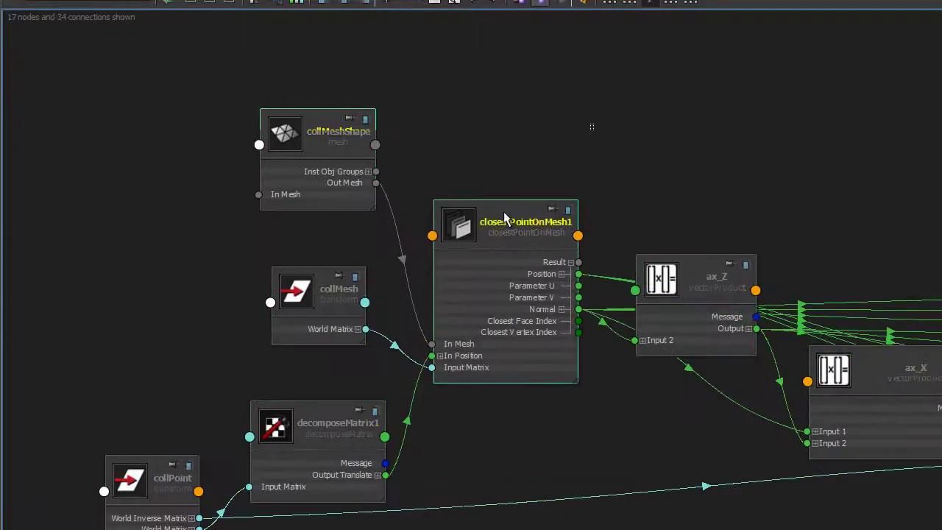
pyautogui.scroll(2, 582, 131)
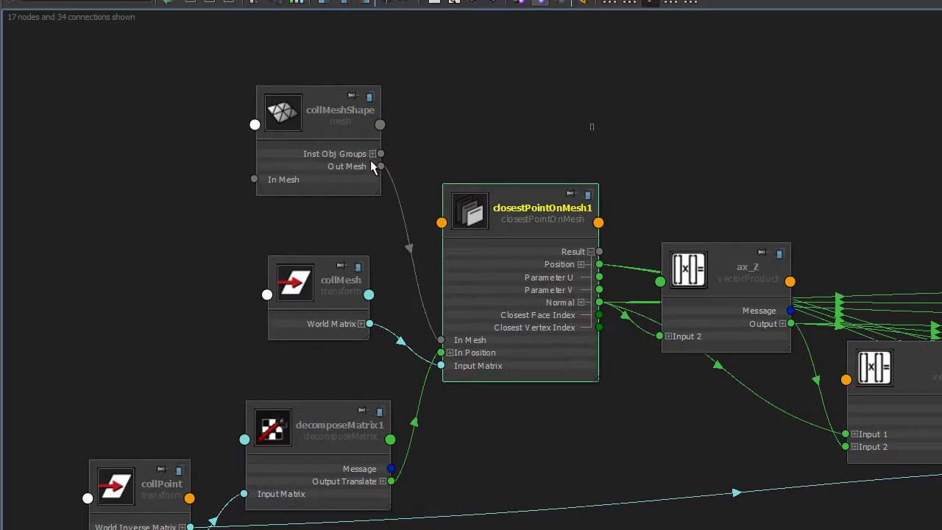
pyautogui.keyDown('alt'); pyautogui.moveTo(360, 287); pyautogui.dragTo(330, 254, button='middle'); pyautogui.keyUp('alt')
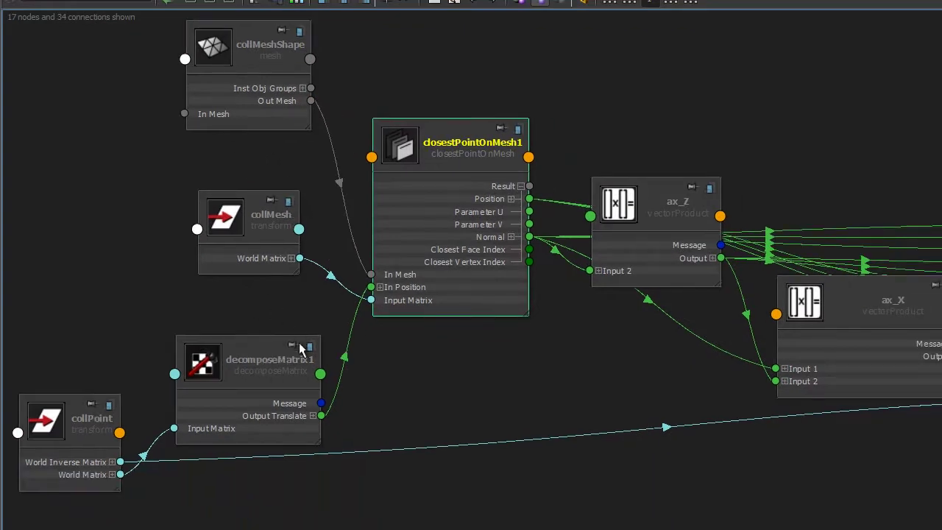
pyautogui.click(82, 424)
pyautogui.moveTo(85, 420); pyautogui.dragTo(82, 426)
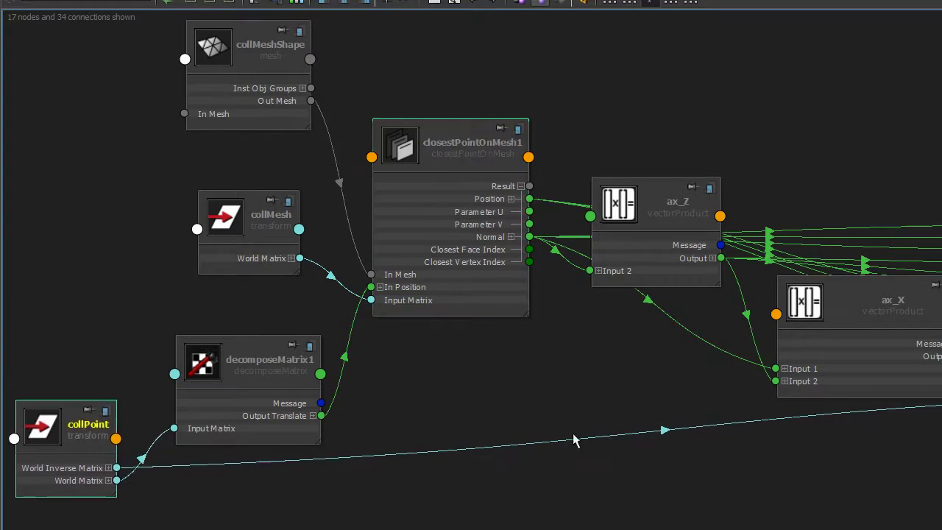
pyautogui.moveTo(573, 434); pyautogui.dragTo(417, 448, button='middle')
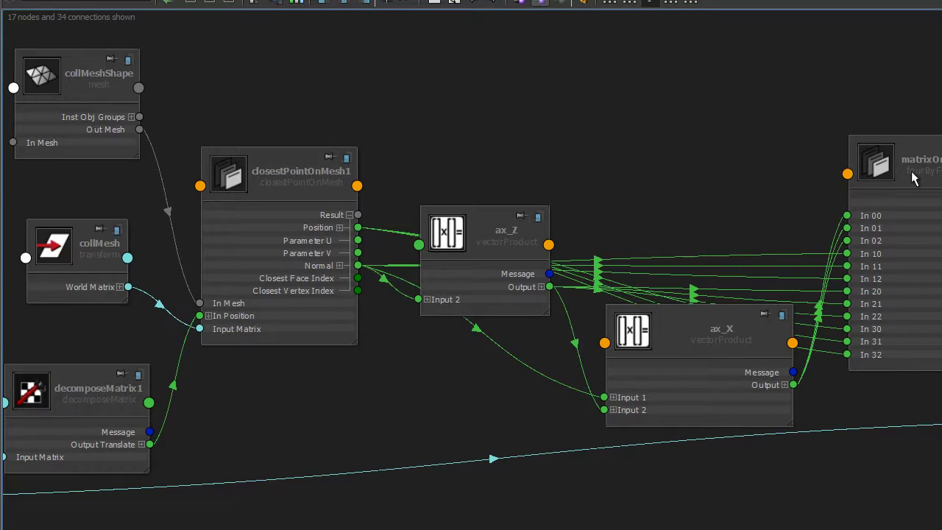
pyautogui.keyDown('alt'); pyautogui.moveTo(641, 216); pyautogui.dragTo(654, 215, button='middle'); pyautogui.keyUp('alt')
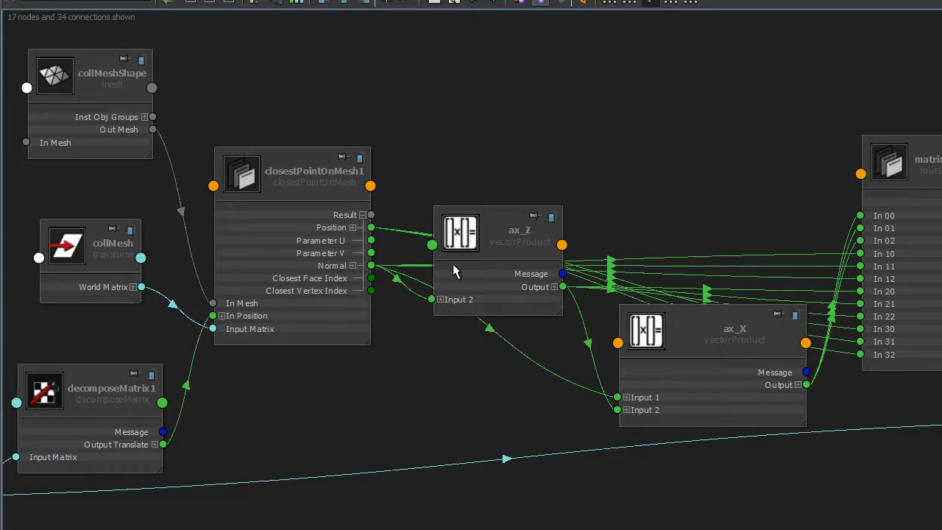
# Raise the ax_Z node and shift ax_X left so that their connections are easier to read.
pyautogui.moveTo(503, 231); pyautogui.dragTo(505, 203)
pyautogui.moveTo(733, 342); pyautogui.dragTo(705, 348)
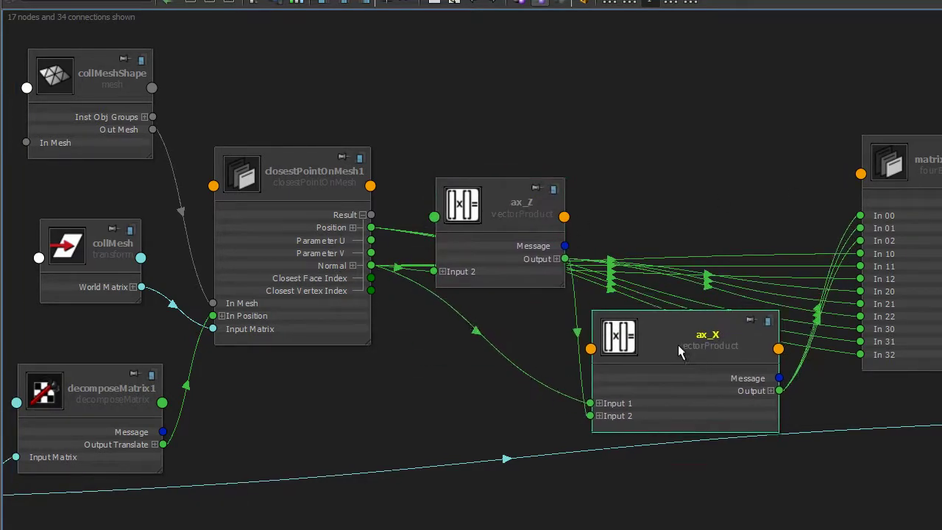
pyautogui.keyDown('alt'); pyautogui.moveTo(682, 450); pyautogui.dragTo(577, 469, button='middle'); pyautogui.keyUp('alt')
pyautogui.scroll(-1, 577, 346)
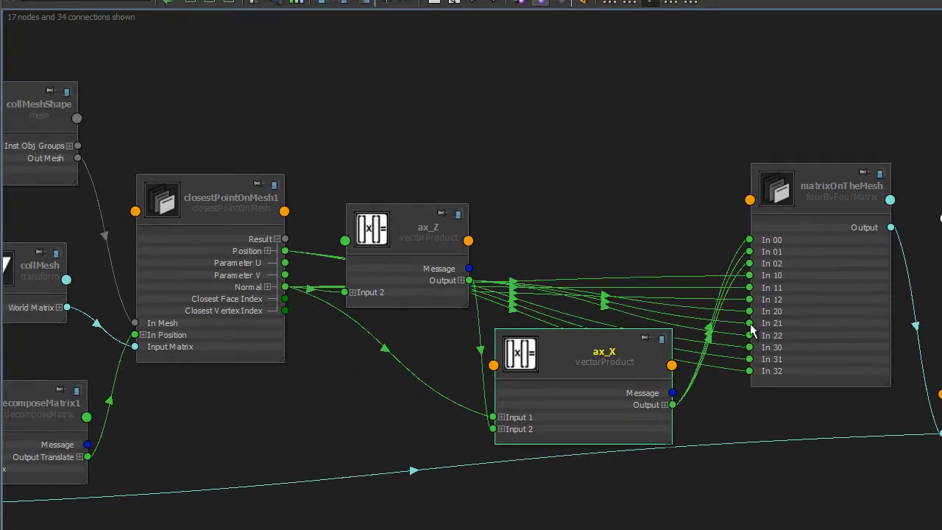
# Follow the connections from closestPointOnMesh1 and the axis nodes through matrixOnTheMesh to diffMatrix and pairBlend1.
pyautogui.keyDown('alt'); pyautogui.moveTo(663, 314); pyautogui.dragTo(604, 323, button='middle'); pyautogui.keyUp('alt')
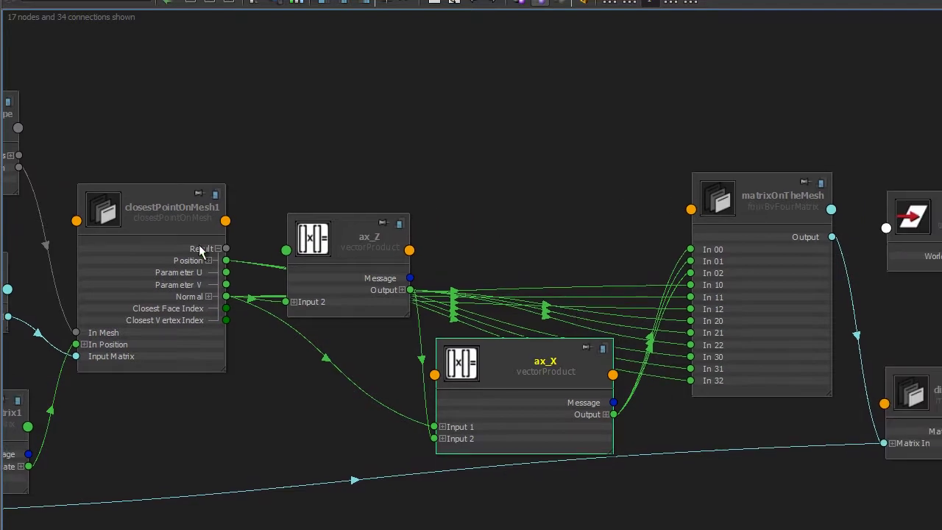
pyautogui.moveTo(784, 326); pyautogui.dragTo(534, 339, button='middle')
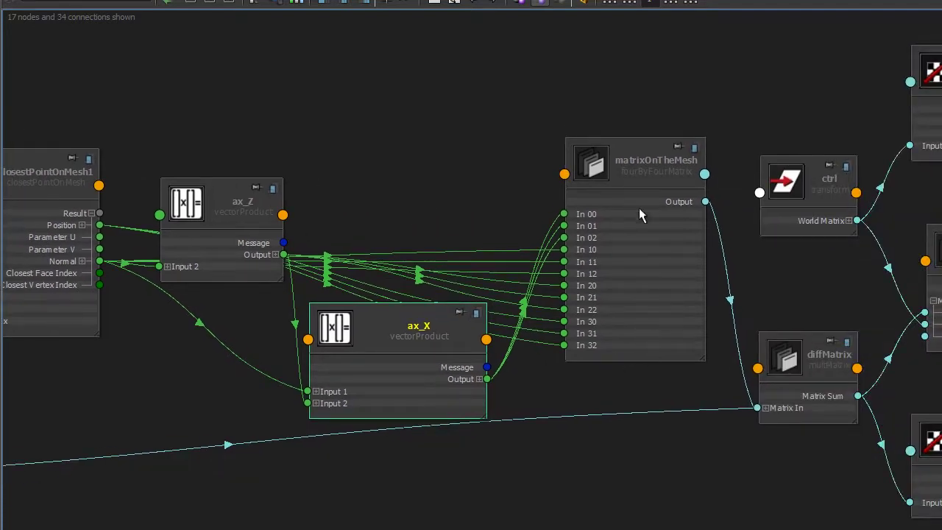
pyautogui.keyDown('alt'); pyautogui.moveTo(656, 304); pyautogui.dragTo(576, 325, button='middle'); pyautogui.keyUp('alt')
pyautogui.keyDown('alt'); pyautogui.moveTo(648, 365); pyautogui.dragTo(514, 333, button='middle'); pyautogui.keyUp('alt')
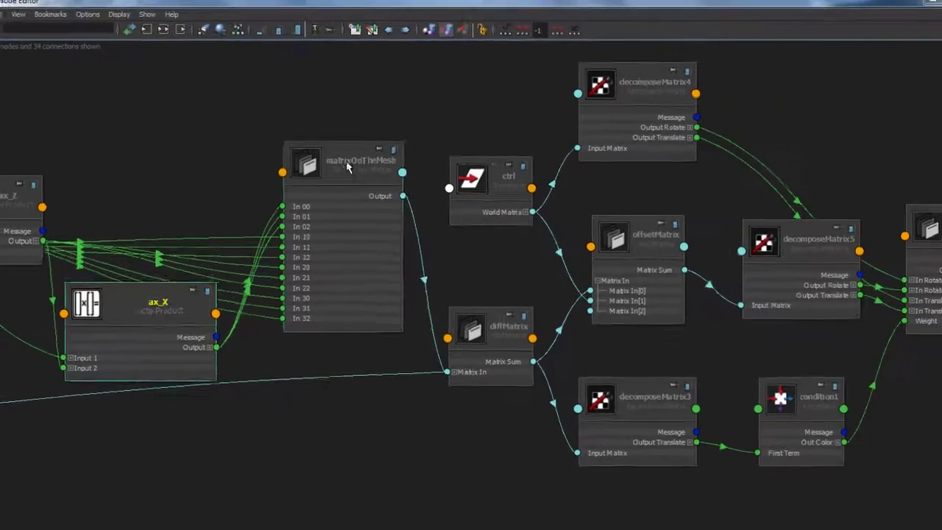
pyautogui.moveTo(425, 155); pyautogui.dragTo(422, 146)
pyautogui.keyDown('alt'); pyautogui.moveTo(433, 402); pyautogui.dragTo(329, 344, button='middle'); pyautogui.keyUp('alt')
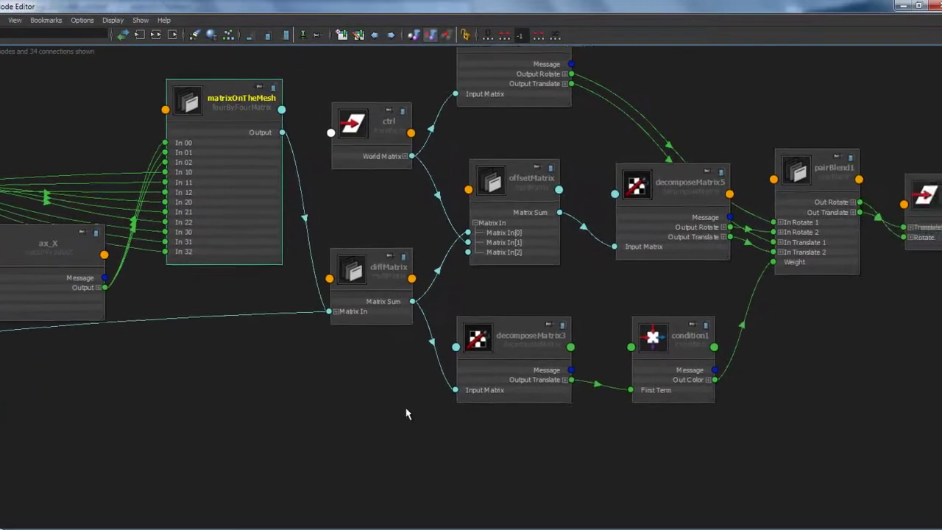
pyautogui.keyDown('alt'); pyautogui.moveTo(407, 412); pyautogui.dragTo(401, 338, button='right'); pyautogui.keyUp('alt')
pyautogui.click(400, 337)
pyautogui.press('a')
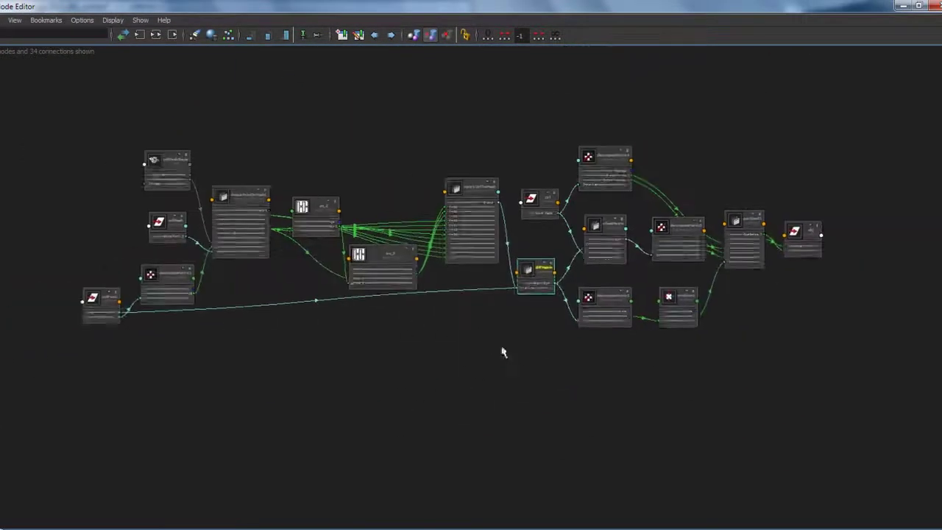
# Move the collPoint node beside diffMatrix, into the space beneath matrixOnTheMesh.
pyautogui.moveTo(119, 294); pyautogui.dragTo(495, 289)
pyautogui.keyDown('alt'); pyautogui.moveTo(518, 331); pyautogui.dragTo(425, 333, button='middle'); pyautogui.keyUp('alt')
pyautogui.keyDown('alt'); pyautogui.moveTo(425, 332); pyautogui.dragTo(567, 410, button='right'); pyautogui.keyUp('alt')
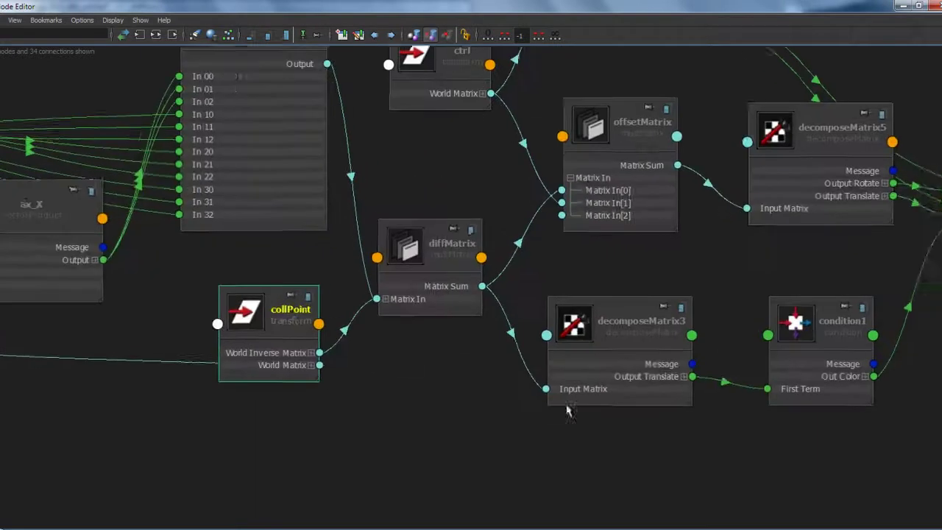
pyautogui.keyDown('alt'); pyautogui.moveTo(443, 374); pyautogui.dragTo(499, 413, button='middle'); pyautogui.keyUp('alt')
pyautogui.moveTo(346, 348); pyautogui.dragTo(313, 347)
# Return the collPoint node to the far left end of the graph, below decomposeMatrix1.
pyautogui.keyDown('alt'); pyautogui.moveTo(392, 373); pyautogui.dragTo(459, 383, button='middle'); pyautogui.keyUp('alt')
pyautogui.keyDown('alt'); pyautogui.moveTo(459, 383); pyautogui.dragTo(377, 177, button='right'); pyautogui.keyUp('alt')
pyautogui.scroll(-3, 458, 391)
pyautogui.moveTo(479, 330); pyautogui.dragTo(15, 379)
pyautogui.keyDown('alt'); pyautogui.moveTo(492, 414); pyautogui.dragTo(381, 416, button='middle'); pyautogui.keyUp('alt')
pyautogui.keyDown('alt'); pyautogui.moveTo(381, 415); pyautogui.dragTo(499, 467, button='right'); pyautogui.keyUp('alt')
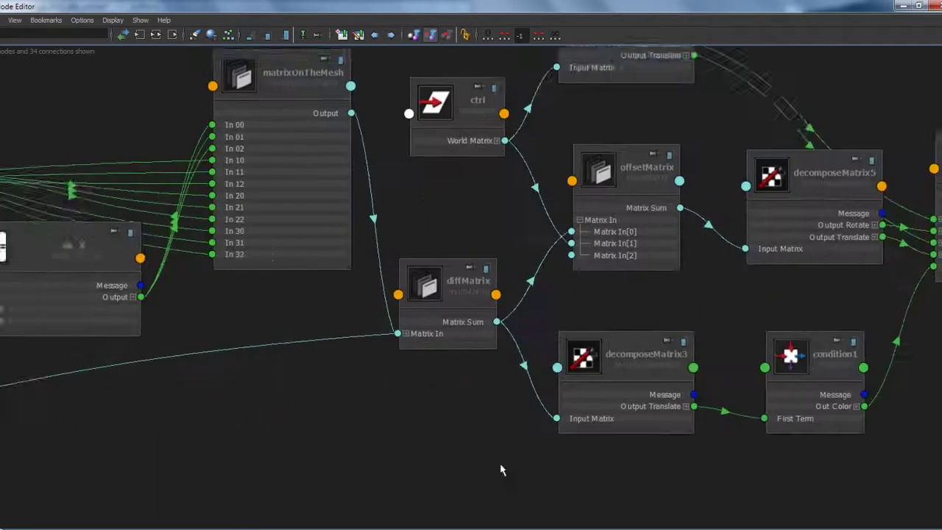
# Shift decomposeMatrix3 slightly left and expand its Output Translate into the X, Y and Z components.
pyautogui.keyDown('alt'); pyautogui.moveTo(499, 467); pyautogui.dragTo(409, 463, button='middle'); pyautogui.keyUp('alt')
pyautogui.keyDown('alt'); pyautogui.moveTo(427, 415); pyautogui.dragTo(370, 479, button='middle'); pyautogui.keyUp('alt')
pyautogui.keyDown('alt'); pyautogui.moveTo(369, 478); pyautogui.dragTo(351, 441, button='right'); pyautogui.keyUp('alt')
pyautogui.moveTo(341, 331)
pyautogui.mouseDown()
pyautogui.moveTo(348, 338)
pyautogui.moveTo(340, 336)
pyautogui.mouseUp()
pyautogui.keyDown('alt'); pyautogui.moveTo(390, 447); pyautogui.dragTo(317, 415, button='middle'); pyautogui.keyUp('alt')
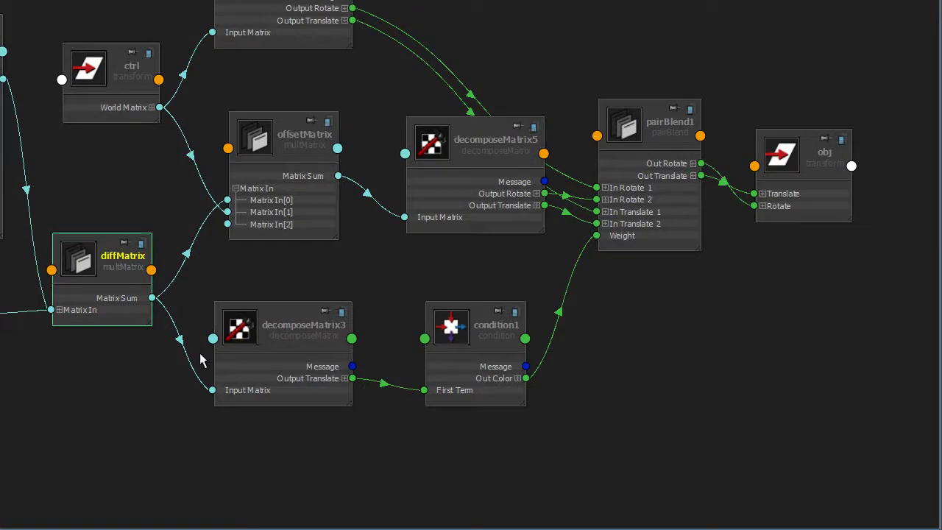
pyautogui.scroll(3, 319, 347)
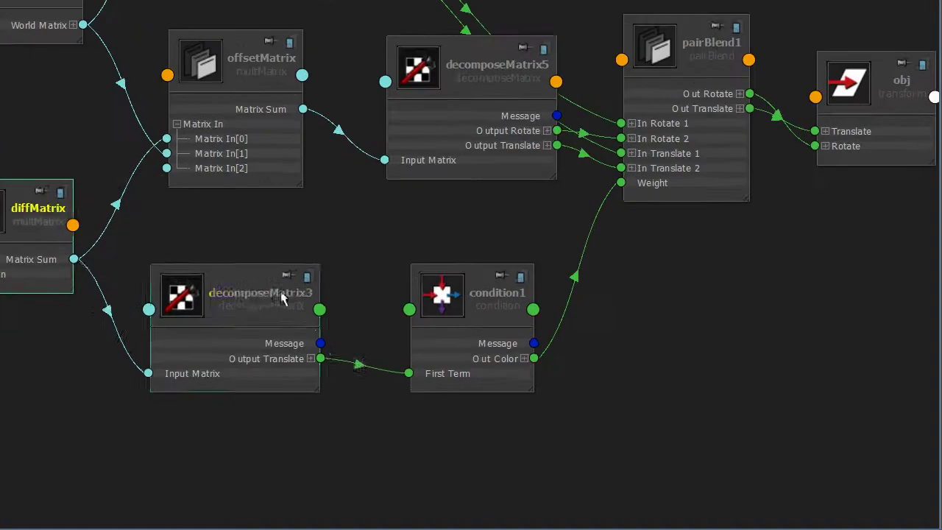
pyautogui.click(230, 283)
pyautogui.click(282, 349)
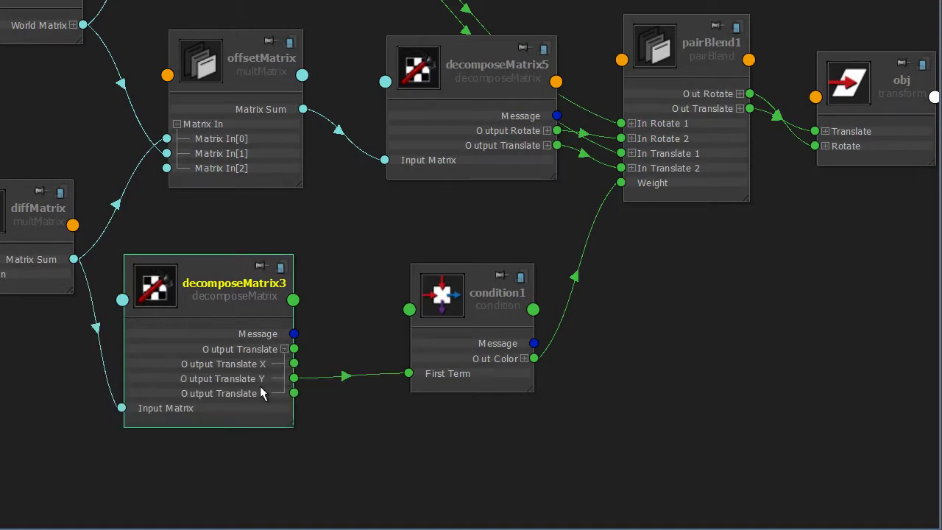
# Raise the obj node so that it sits level with pairBlend1.
pyautogui.scroll(-3, 382, 446)
pyautogui.keyDown('alt'); pyautogui.moveTo(299, 345); pyautogui.dragTo(339, 448, button='middle'); pyautogui.keyUp('alt')
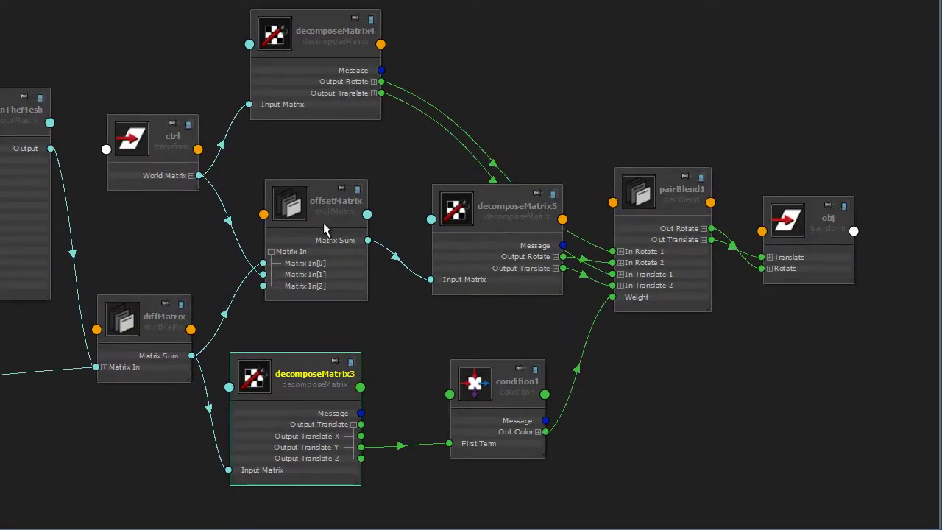
pyautogui.keyDown('alt'); pyautogui.moveTo(331, 214); pyautogui.dragTo(380, 207, button='middle'); pyautogui.keyUp('alt')
pyautogui.scroll(-3, 380, 207)
pyautogui.keyDown('alt'); pyautogui.moveTo(481, 237); pyautogui.dragTo(505, 285, button='middle'); pyautogui.keyUp('alt')
pyautogui.scroll(3, 505, 284)
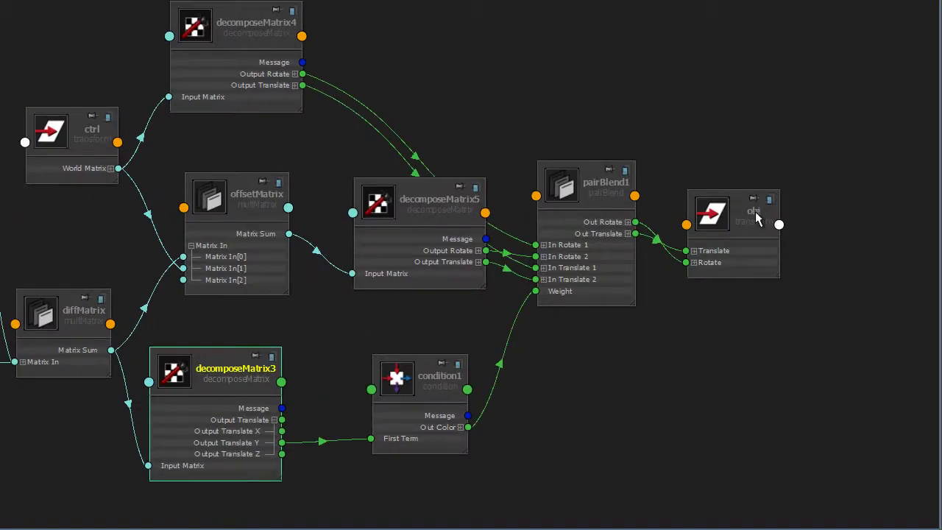
pyautogui.moveTo(728, 235); pyautogui.dragTo(737, 211)
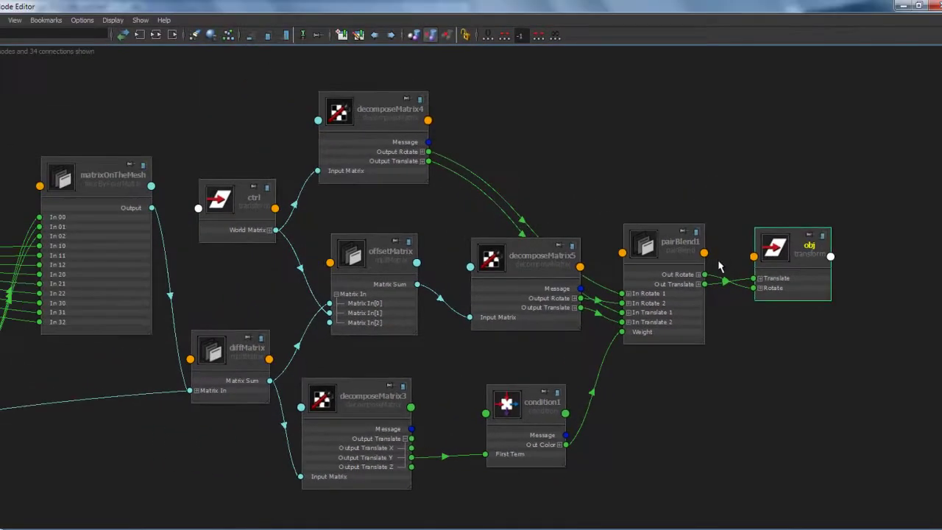
# Check obj against collMesh in the viewport and review the complete node network from collPoint to obj.
pyautogui.moveTo(680, 5); pyautogui.dragTo(940, 170)
pyautogui.keyDown('alt'); pyautogui.moveTo(416, 278); pyautogui.dragTo(366, 317, button='middle'); pyautogui.keyUp('alt')
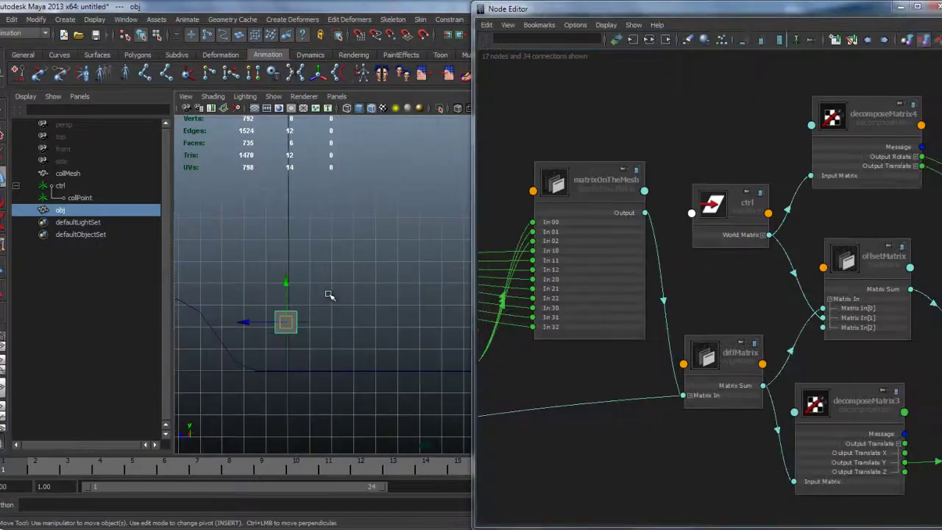
pyautogui.click(917, 7)
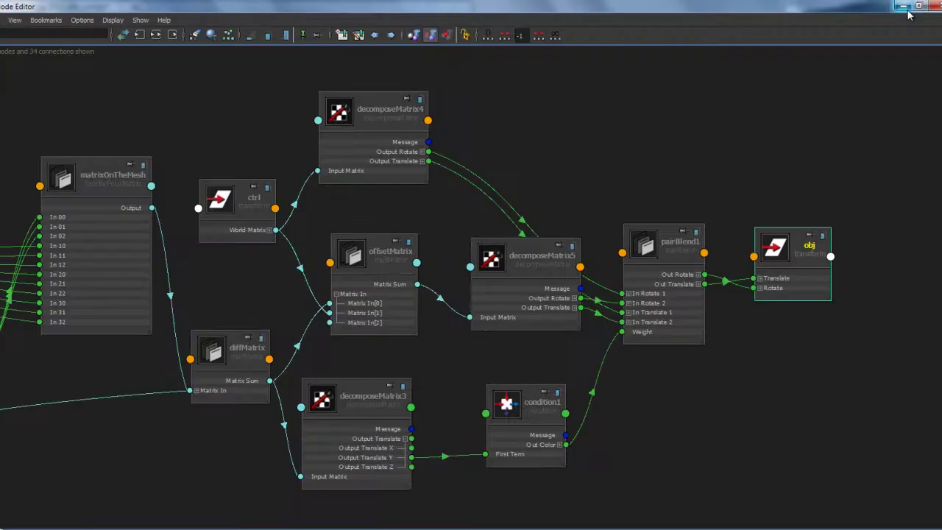
pyautogui.keyDown('alt'); pyautogui.moveTo(629, 251); pyautogui.dragTo(698, 268, button='middle'); pyautogui.keyUp('alt')
pyautogui.keyDown('alt'); pyautogui.moveTo(698, 267); pyautogui.dragTo(720, 309, button='right'); pyautogui.keyUp('alt')
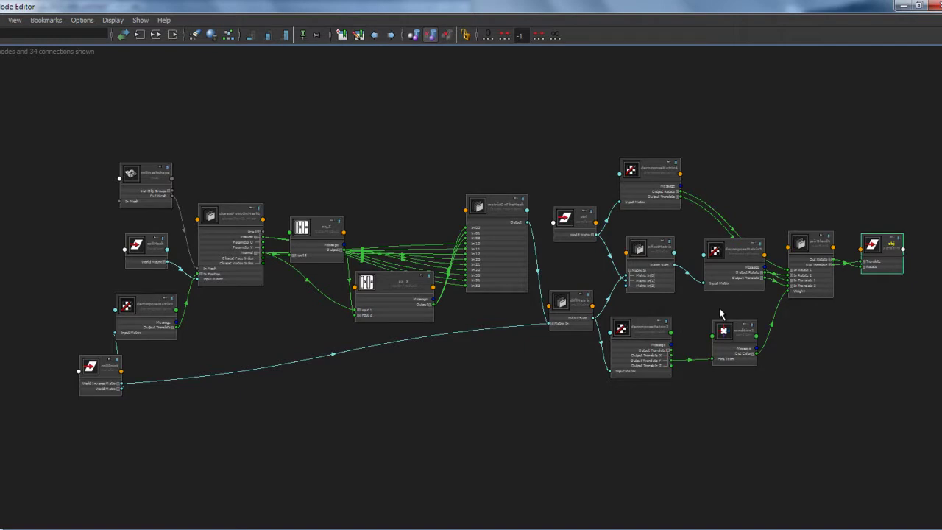
pyautogui.keyDown('alt'); pyautogui.moveTo(554, 242); pyautogui.dragTo(562, 269, button='middle'); pyautogui.keyUp('alt')
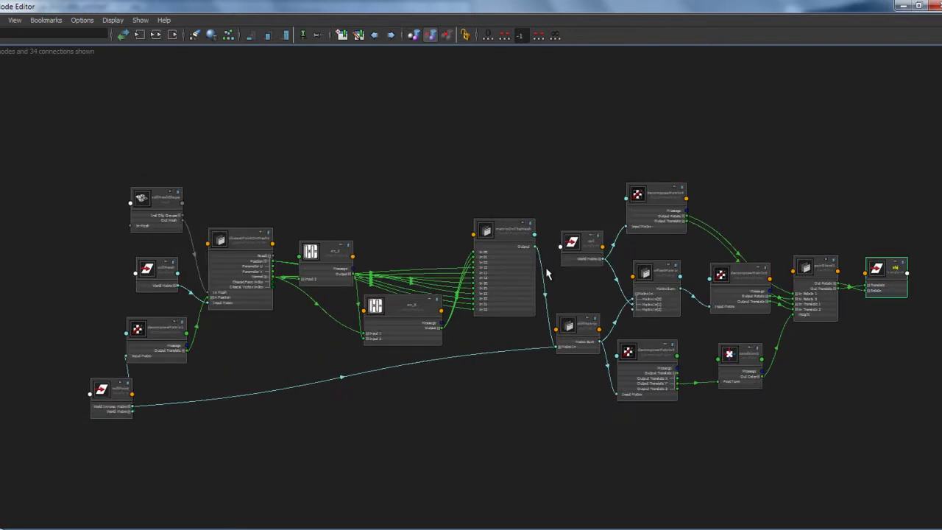